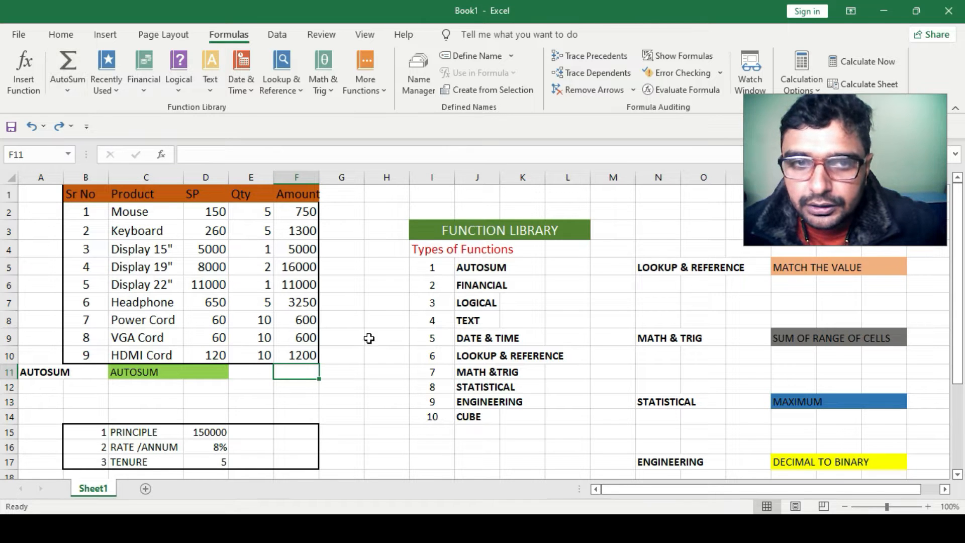
Total the Amount values F2:F10 in F11 using AutoSum
{"action": "left_click_drag", "start_coordinate": [305, 208], "coordinate": [294, 358]}
{"action": "left_click", "coordinate": [294, 374]}
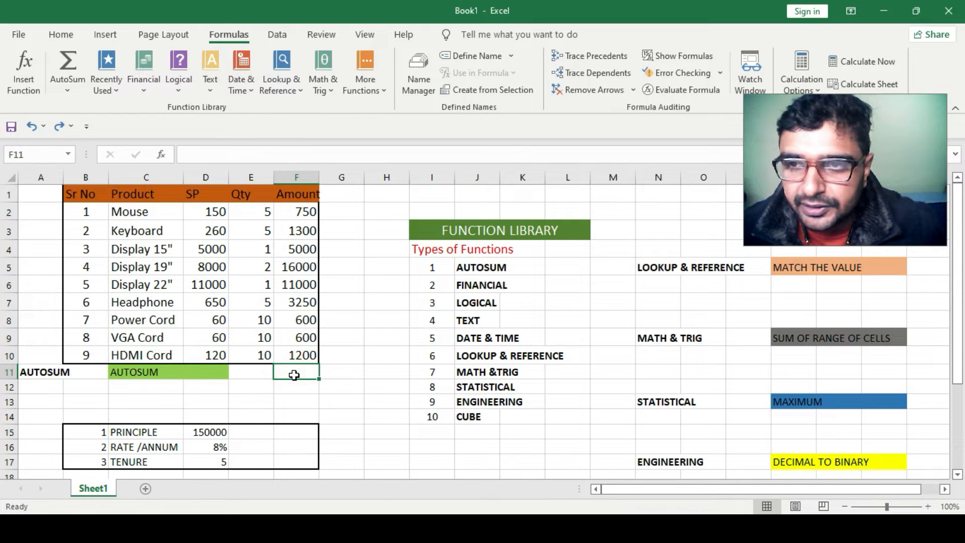
{"action": "left_click", "coordinate": [66, 63]}
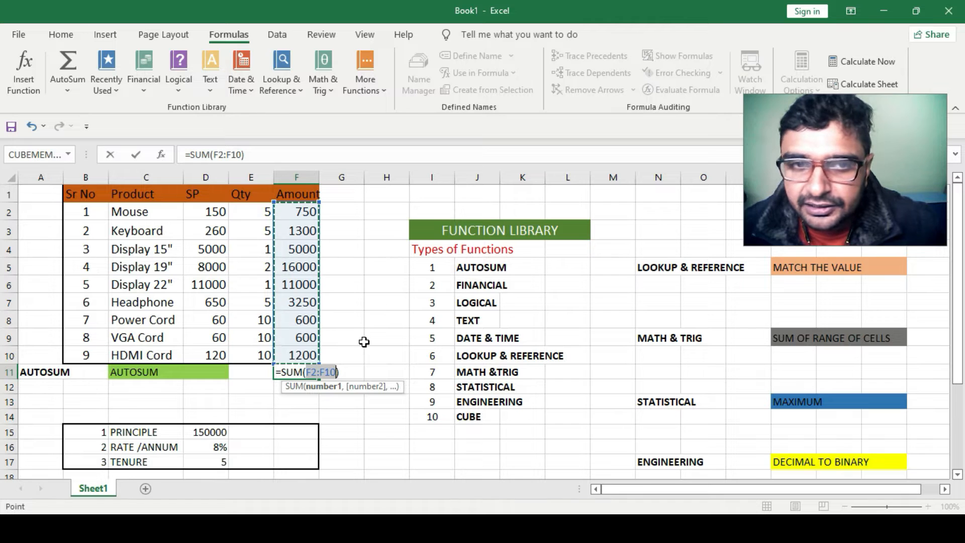
{"action": "key", "text": "Return"}
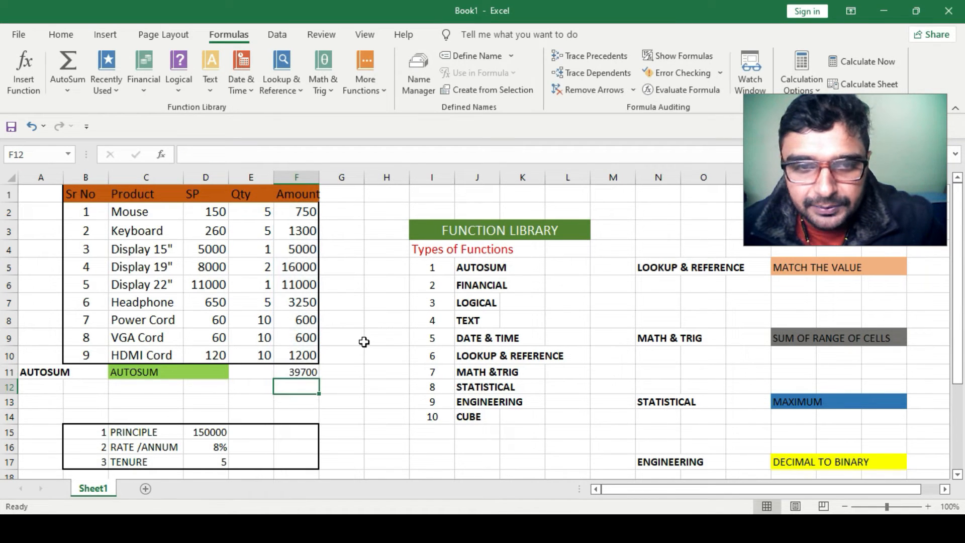
Enter the formula =SUM(F2:F10) manually in F12 below the AutoSum total
{"action": "left_click", "coordinate": [377, 385]}
{"action": "left_click", "coordinate": [299, 369]}
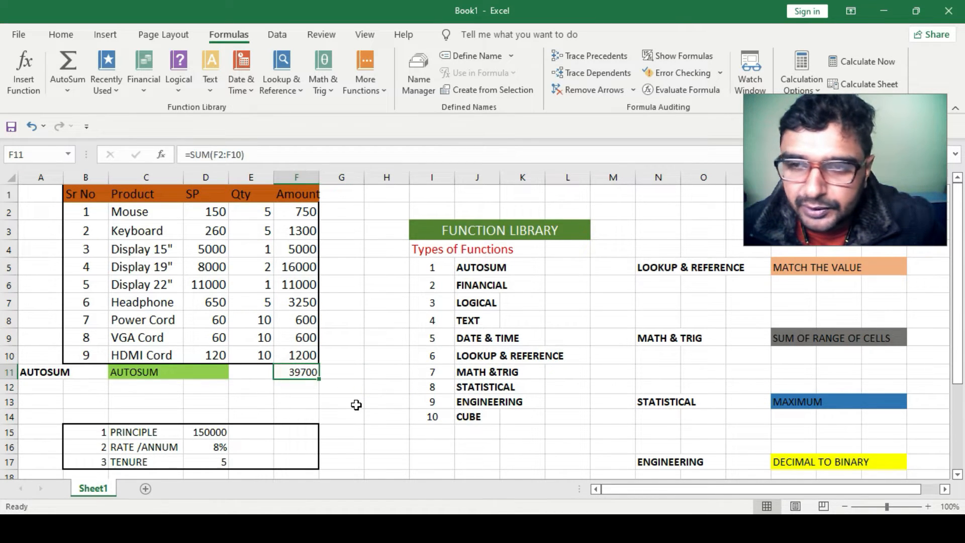
{"action": "left_click", "coordinate": [301, 390]}
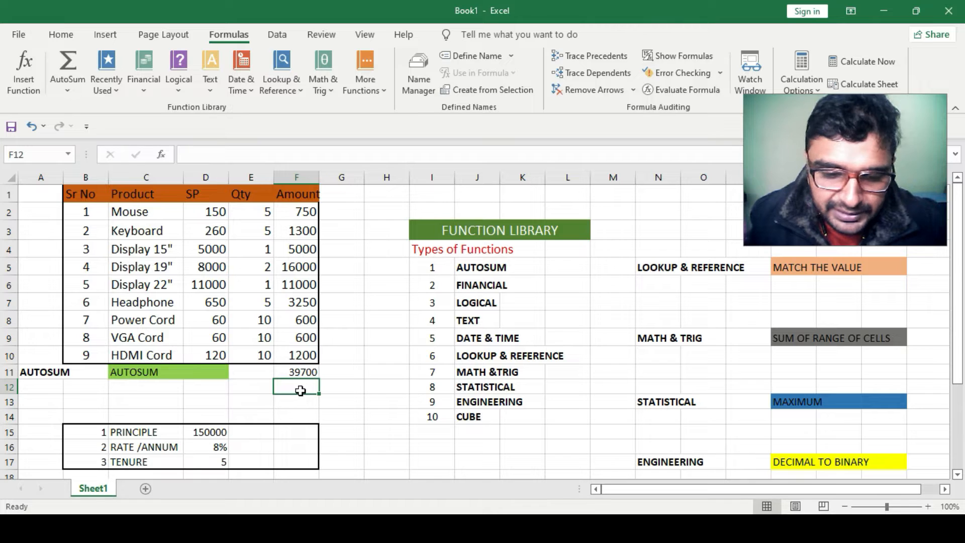
{"action": "type", "text": "=sum"}
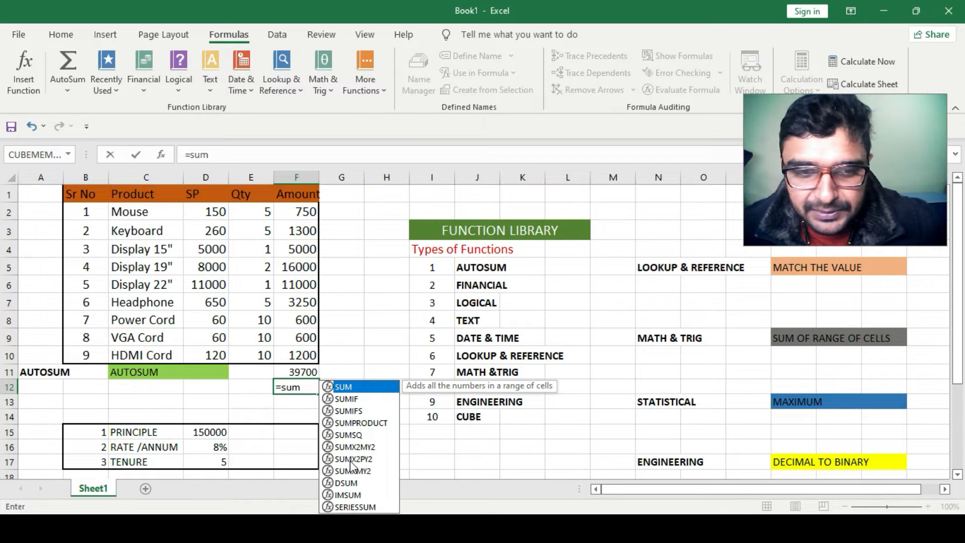
{"action": "key", "text": "Tab"}
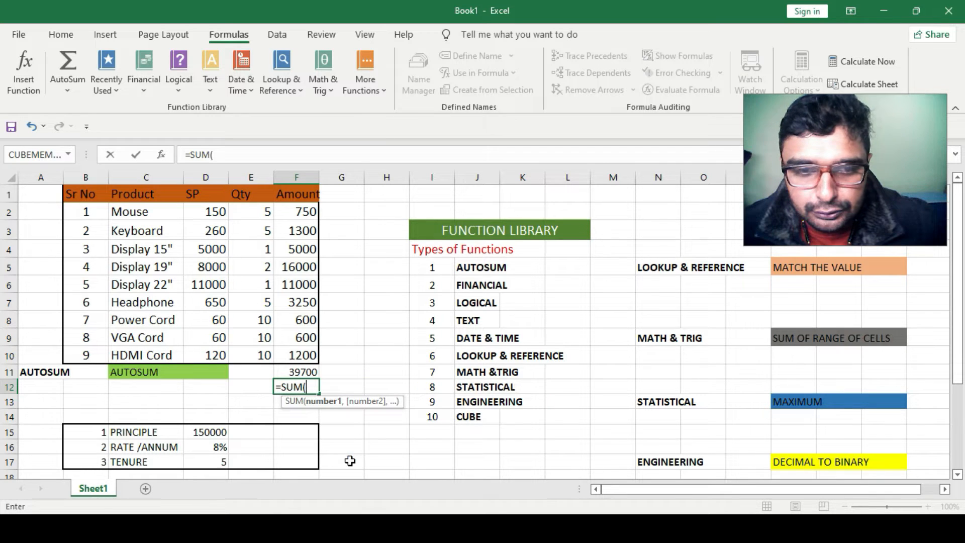
{"action": "left_click_drag", "start_coordinate": [304, 212], "coordinate": [287, 348]}
{"action": "left_click", "coordinate": [286, 351]}
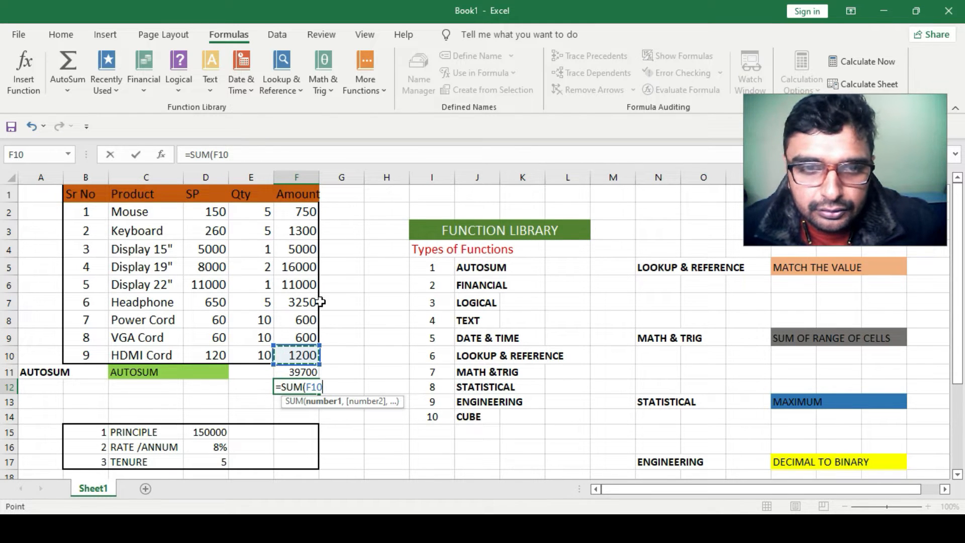
{"action": "left_click_drag", "start_coordinate": [300, 207], "coordinate": [291, 356]}
{"action": "key", "text": "Return"}
{"action": "left_click", "coordinate": [330, 386]}
{"action": "left_click", "coordinate": [302, 387]}
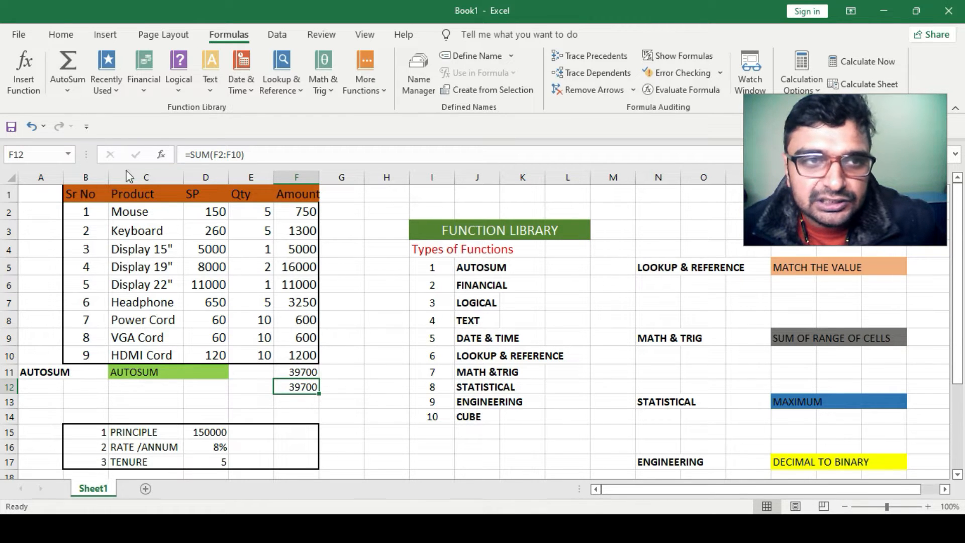
Browse the AutoSum, Recently Used and Financial function lists
{"action": "left_click", "coordinate": [66, 91]}
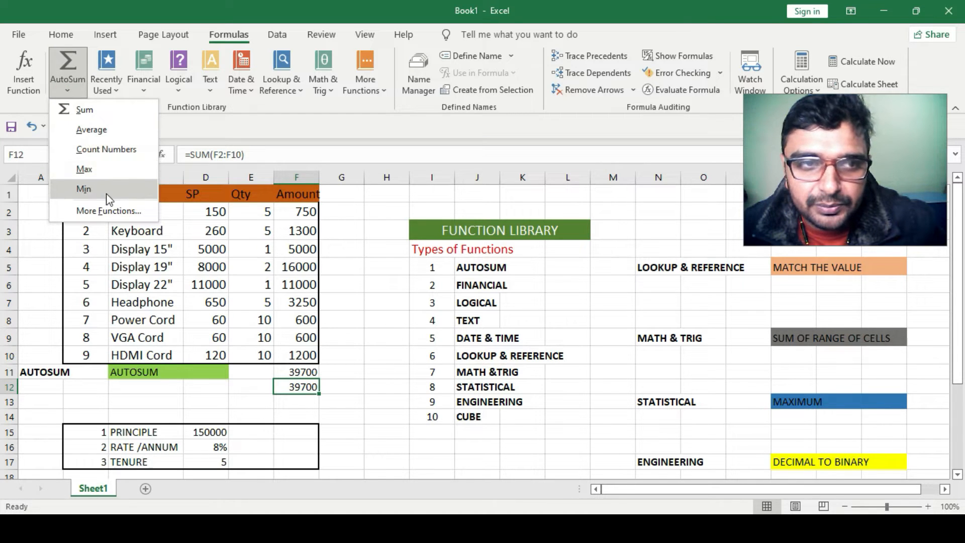
{"action": "left_click", "coordinate": [119, 91]}
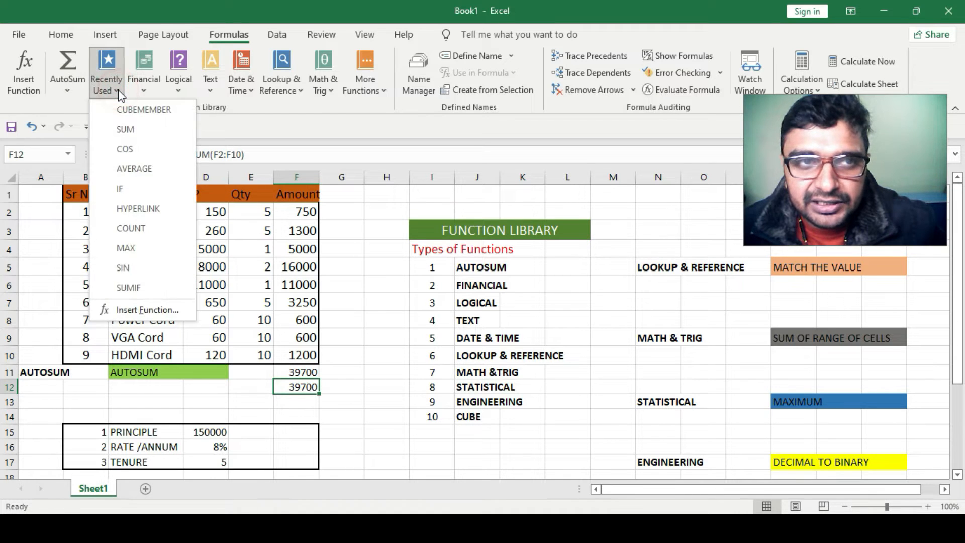
{"action": "left_click", "coordinate": [119, 92]}
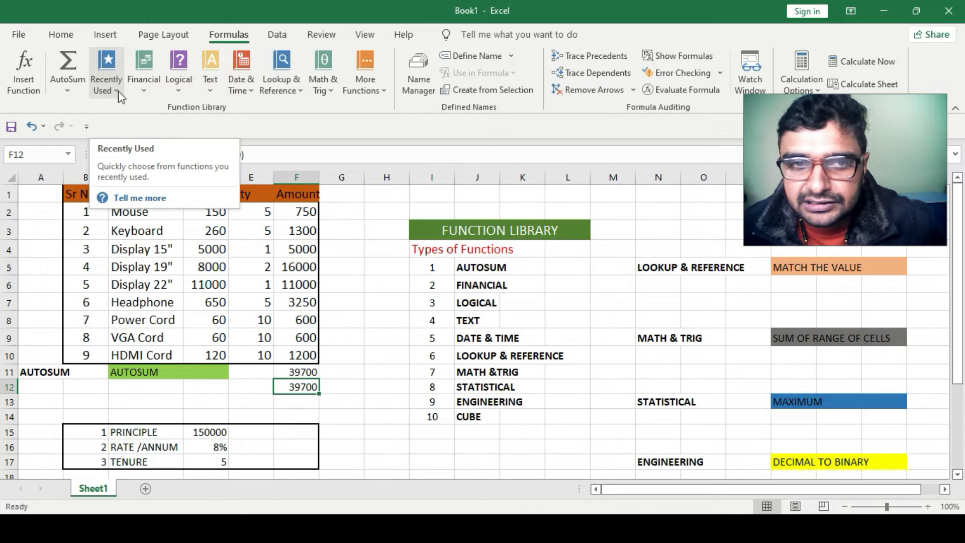
{"action": "left_click", "coordinate": [120, 91]}
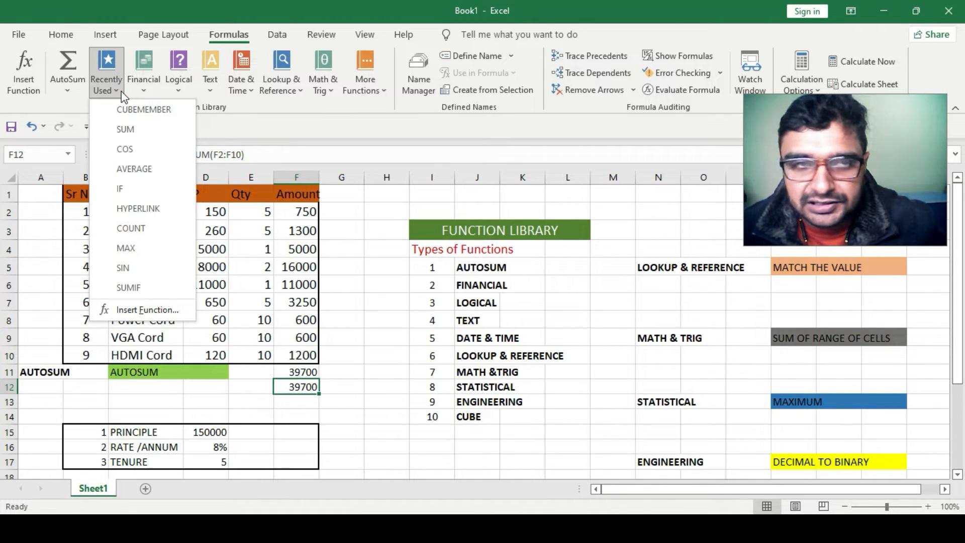
{"action": "left_click", "coordinate": [118, 91]}
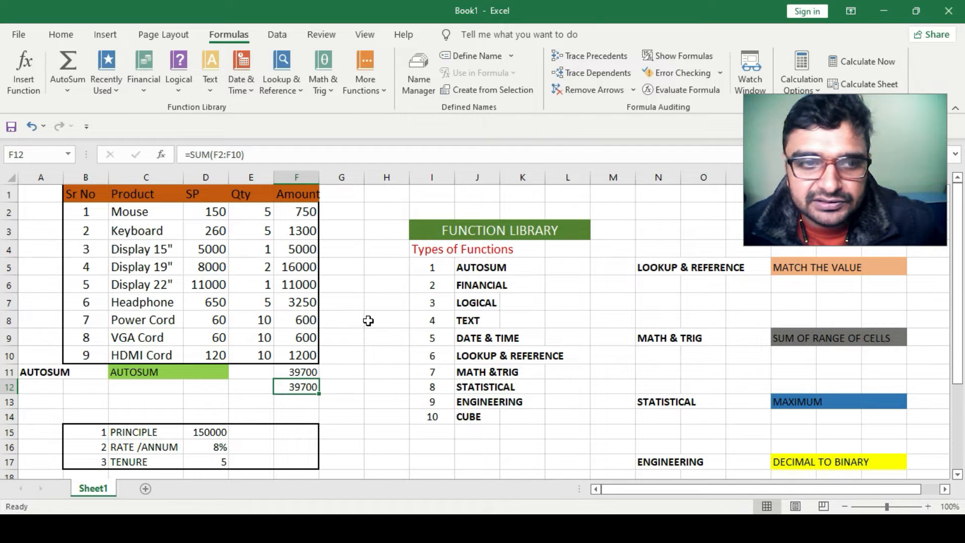
{"action": "scroll", "coordinate": [372, 318], "scroll_direction": "down", "scroll_amount": 2}
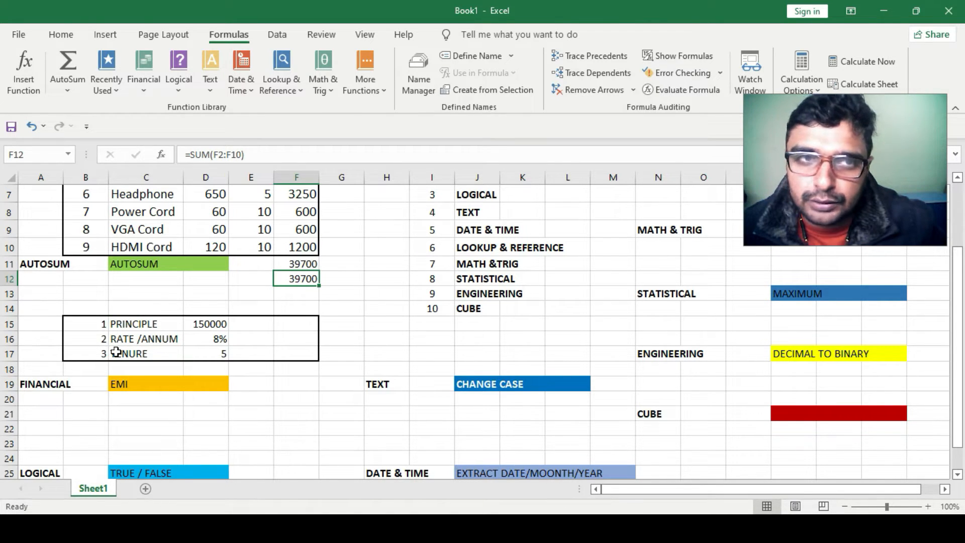
{"action": "left_click", "coordinate": [143, 95]}
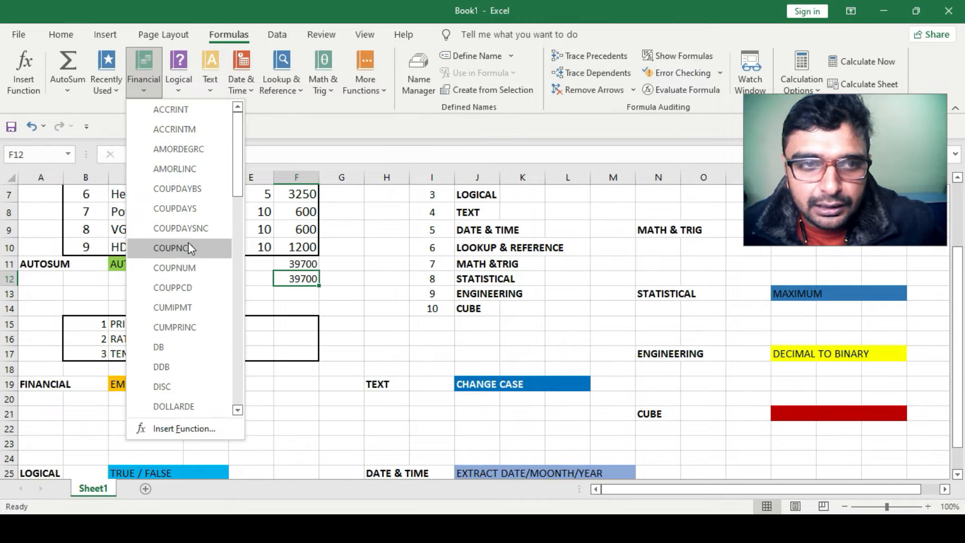
{"action": "scroll", "coordinate": [192, 332], "scroll_direction": "down", "scroll_amount": 1}
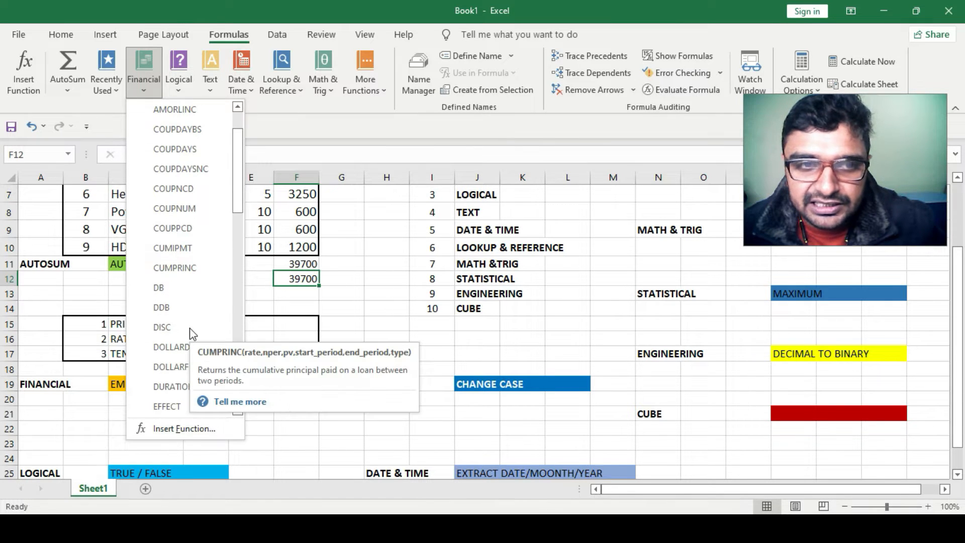
{"action": "scroll", "coordinate": [193, 331], "scroll_direction": "down", "scroll_amount": 2}
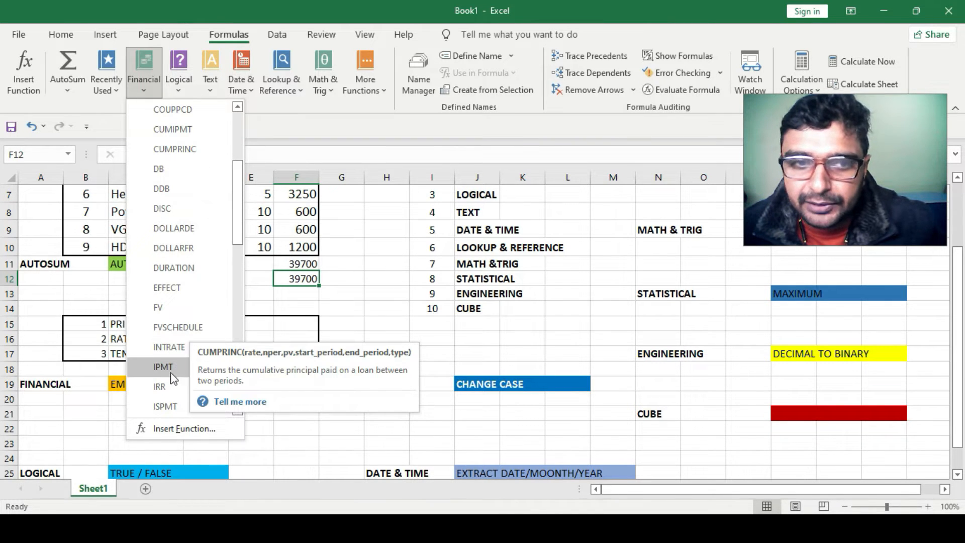
{"action": "mouse_move", "coordinate": [184, 369]}
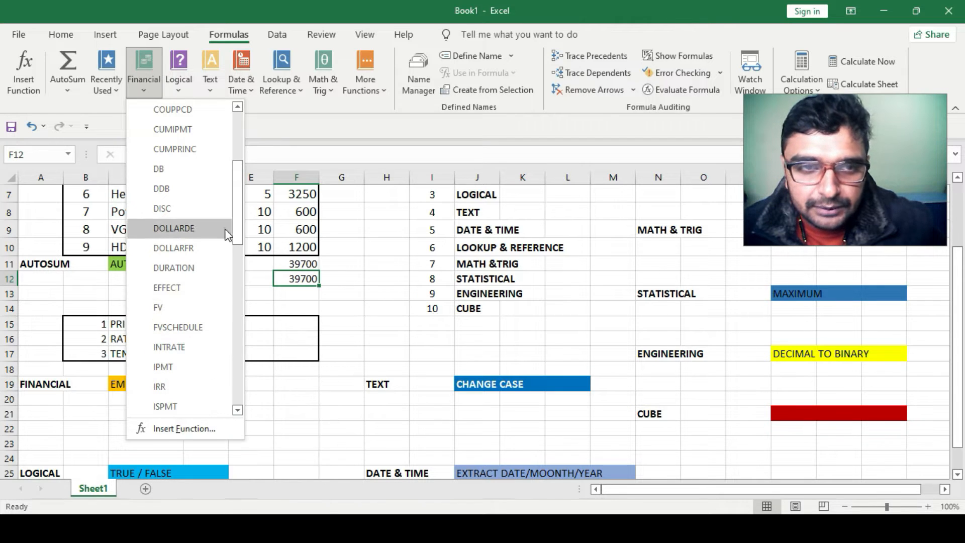
{"action": "left_click", "coordinate": [282, 389]}
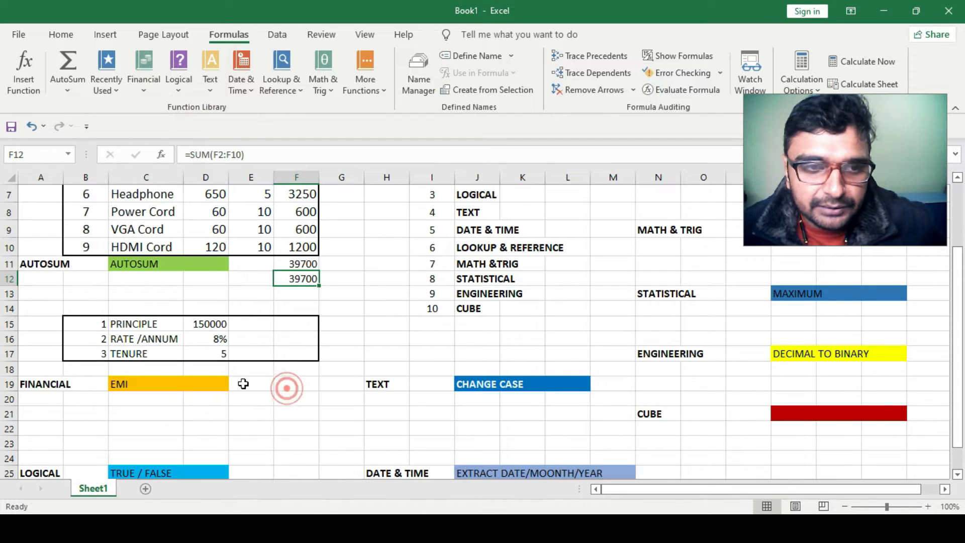
Calculate the EMI in D20 with =PMT(D16/12,D17*12,D15) using the rate, tenure and principle cells
{"action": "left_click", "coordinate": [203, 400]}
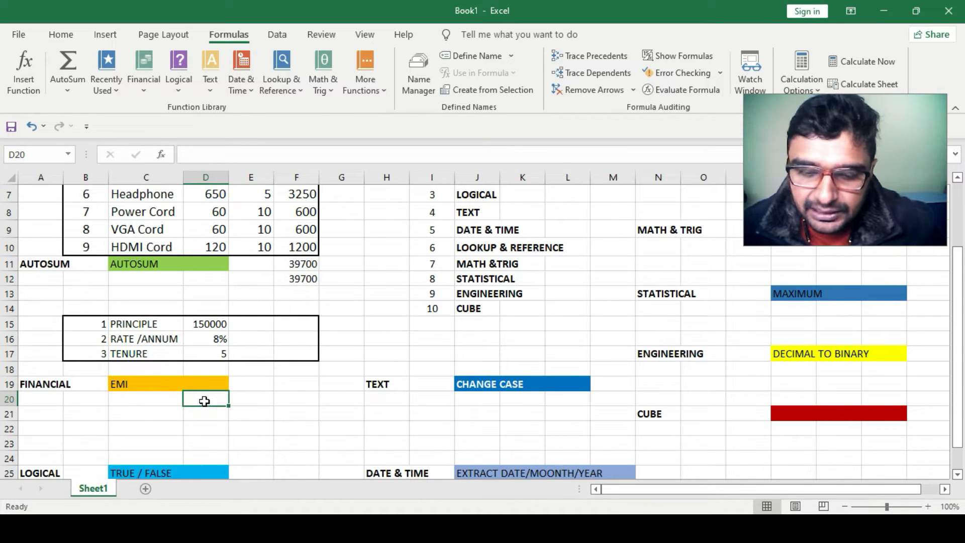
{"action": "type", "text": "="}
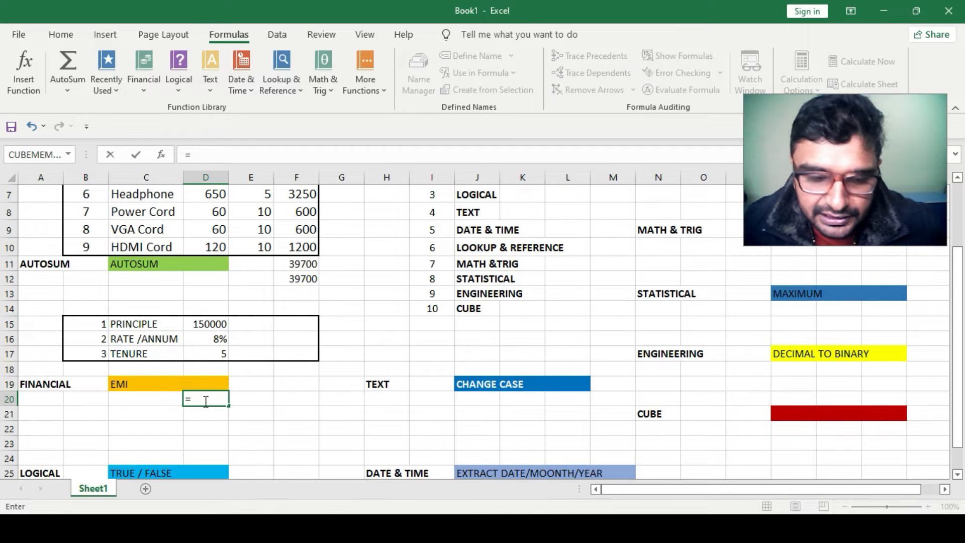
{"action": "type", "text": "pmt"}
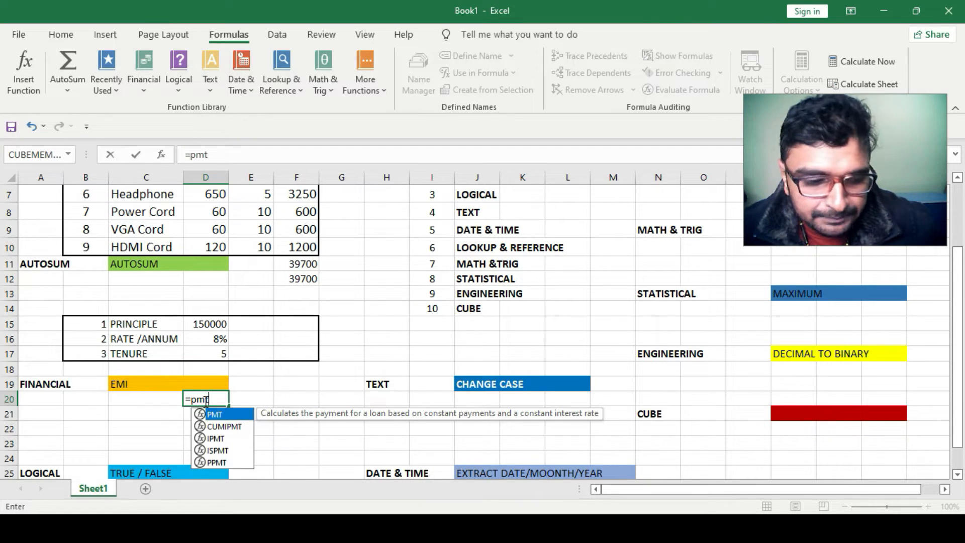
{"action": "key", "text": "Tab"}
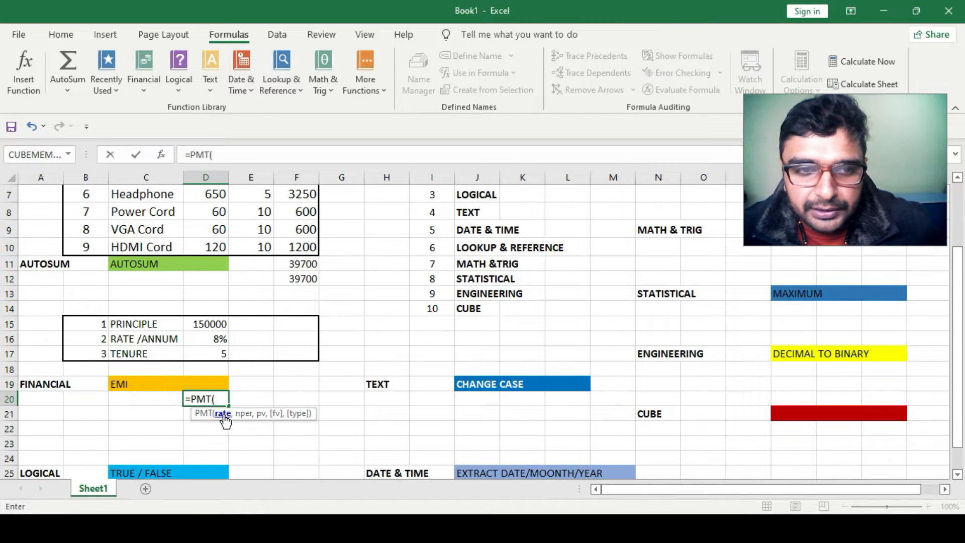
{"action": "left_click", "coordinate": [212, 340]}
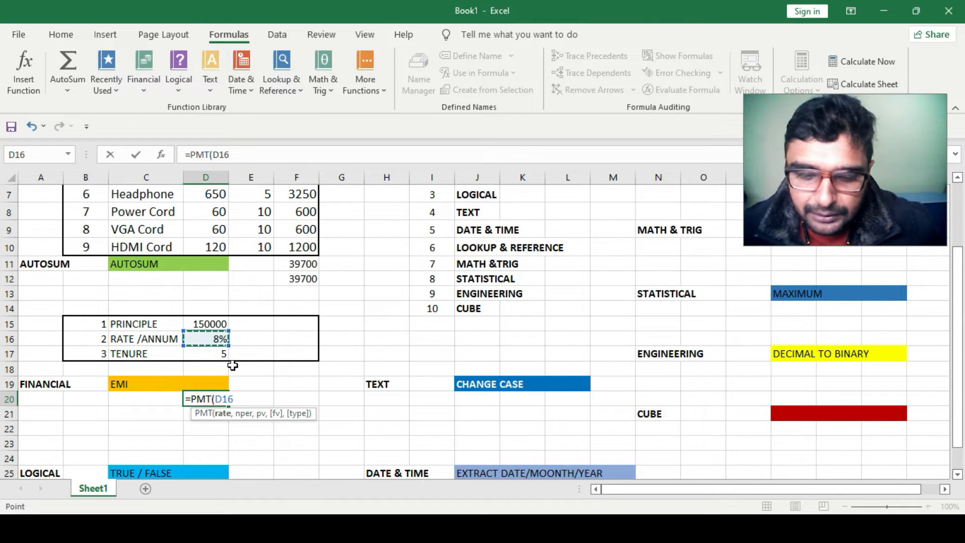
{"action": "type", "text": "/12,"}
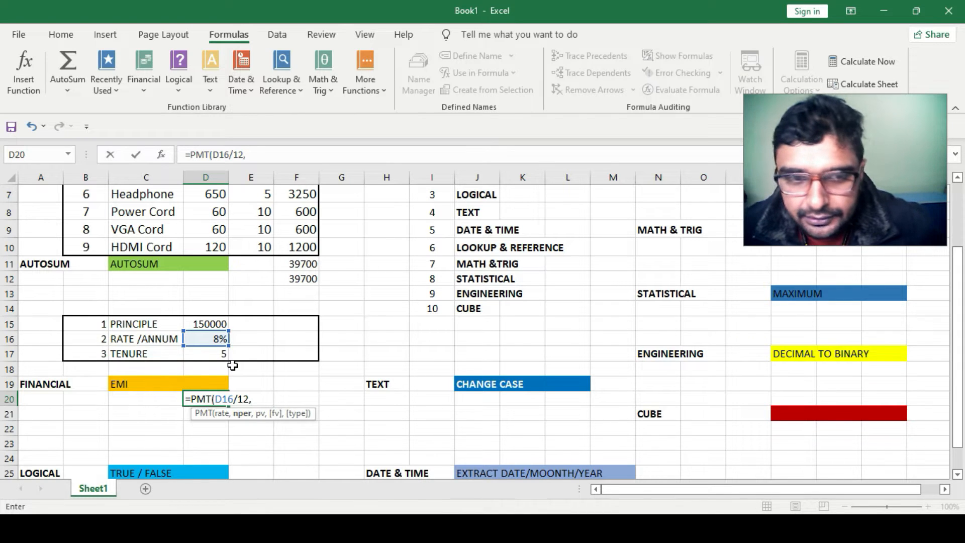
{"action": "left_click", "coordinate": [213, 353]}
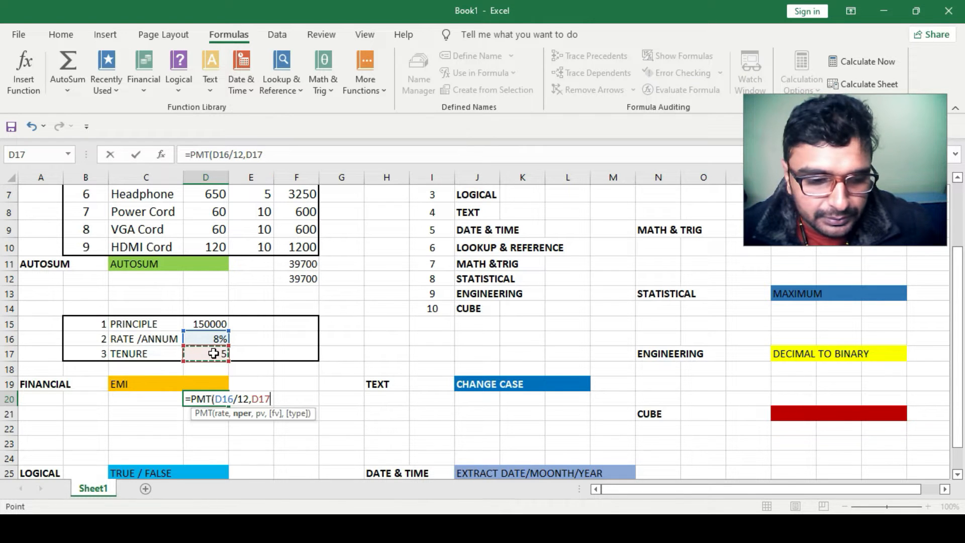
{"action": "type", "text": "*"}
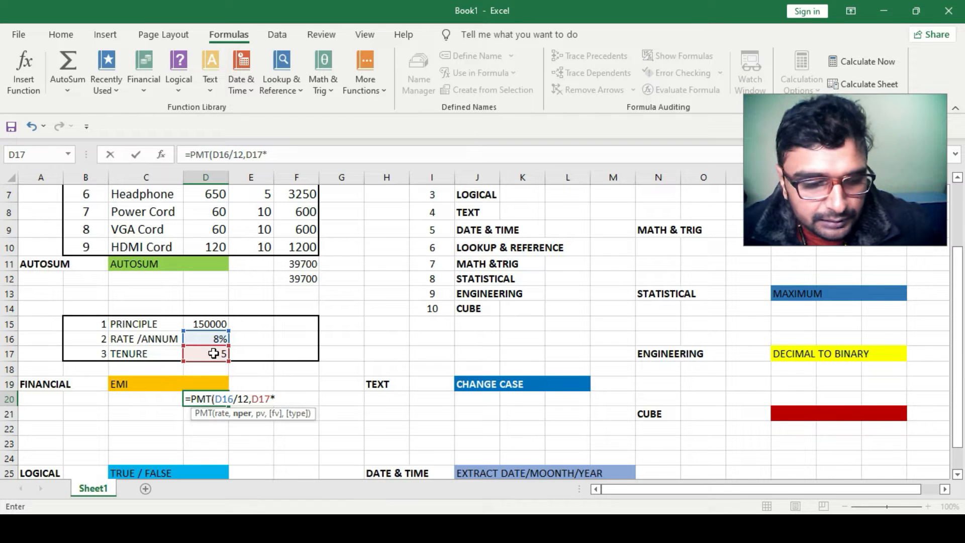
{"action": "type", "text": "12"}
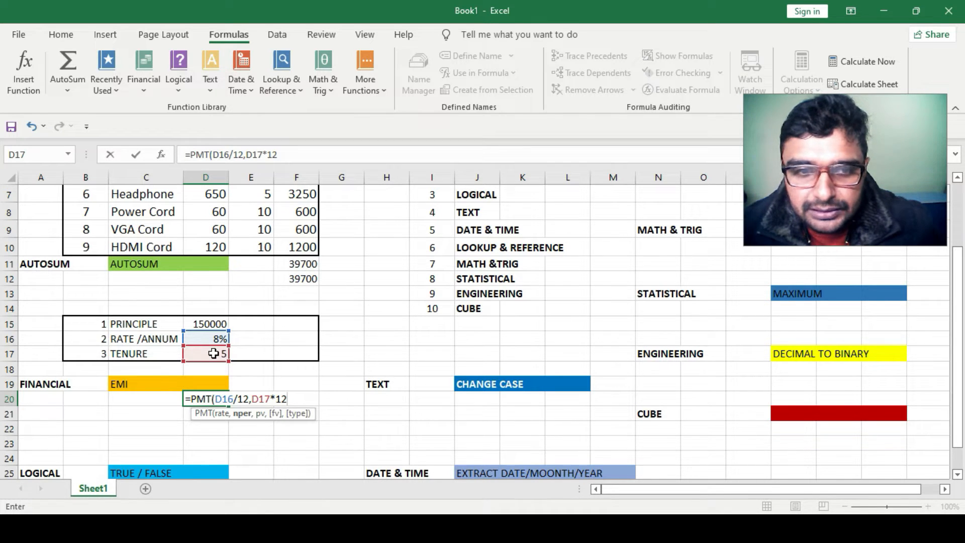
{"action": "type", "text": ","}
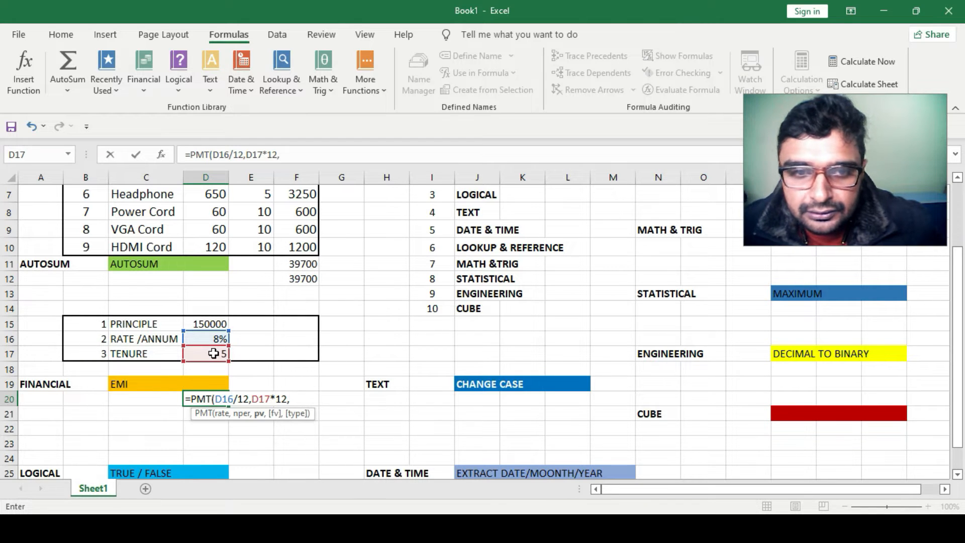
{"action": "left_click", "coordinate": [219, 324]}
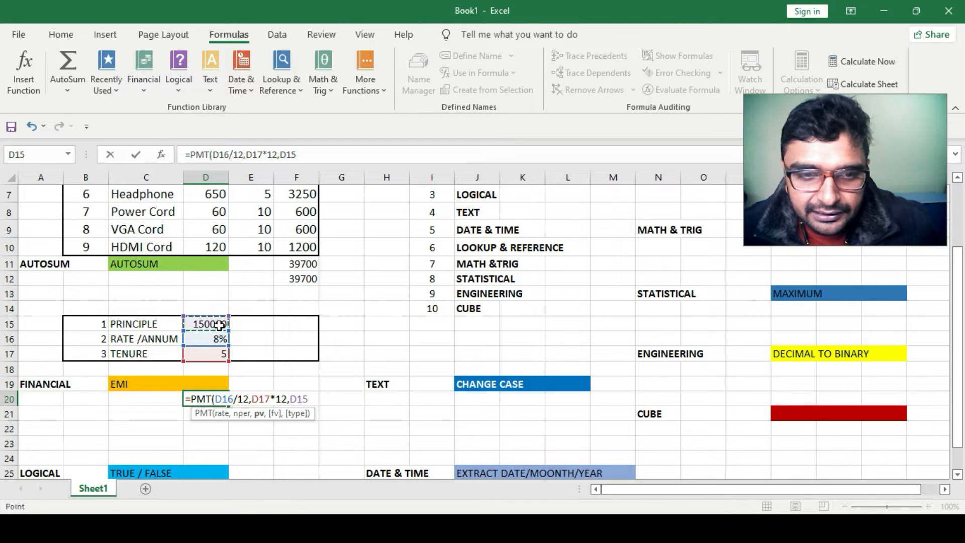
{"action": "key", "text": "Return"}
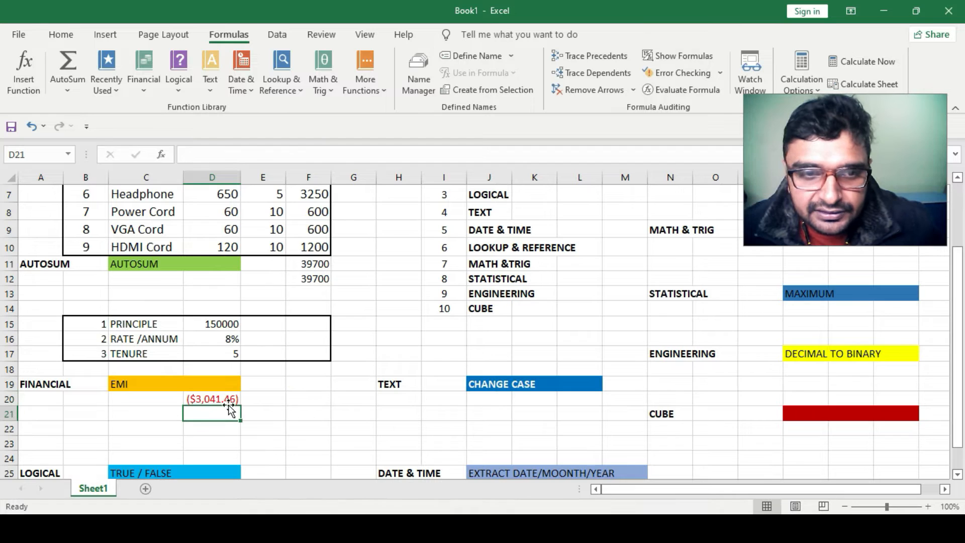
Format the EMI result in D20 as Currency with the INR symbol
{"action": "left_click", "coordinate": [212, 399]}
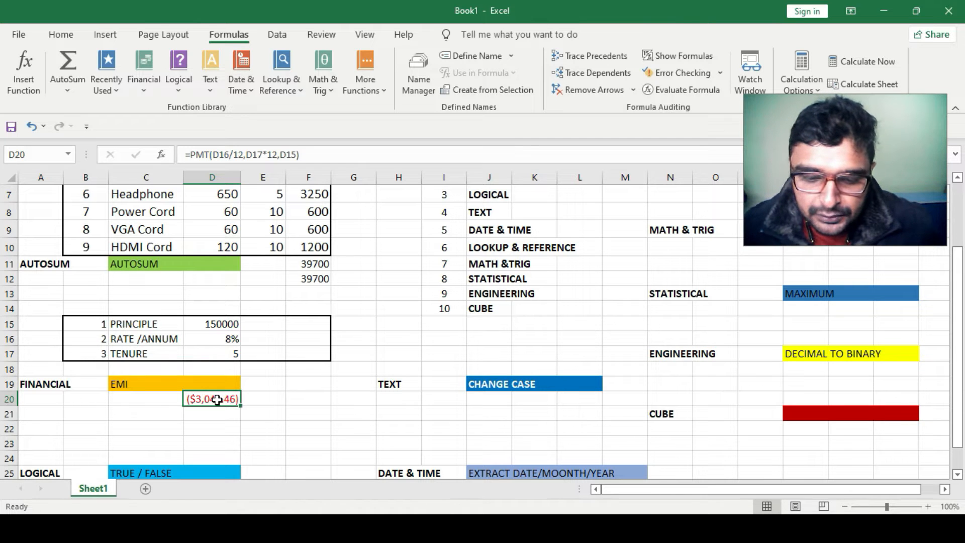
{"action": "key", "text": "ctrl+1"}
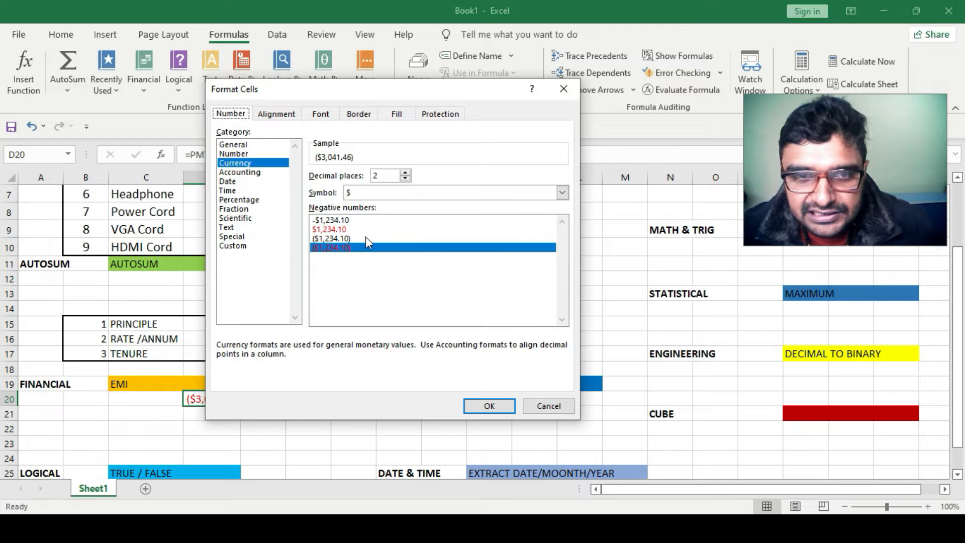
{"action": "left_click", "coordinate": [561, 192]}
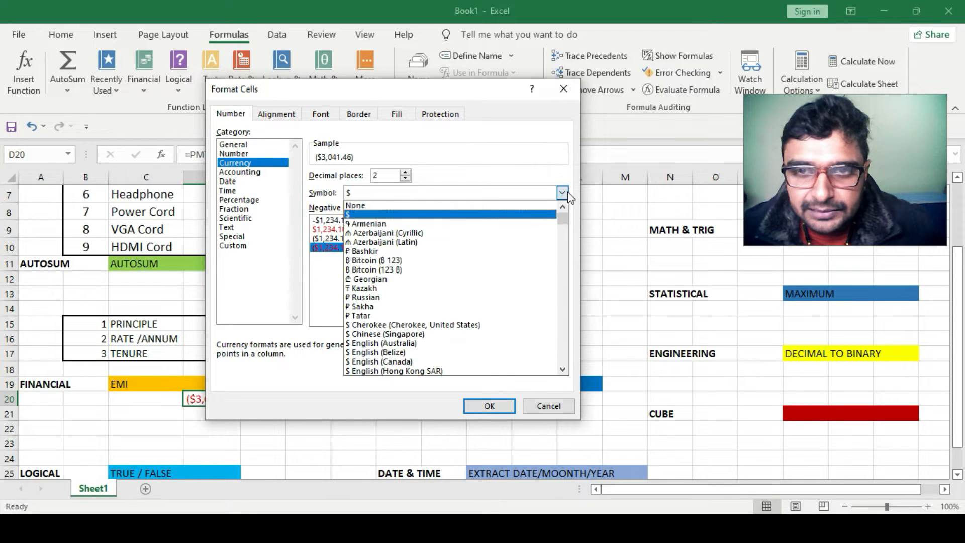
{"action": "type", "text": "inr"}
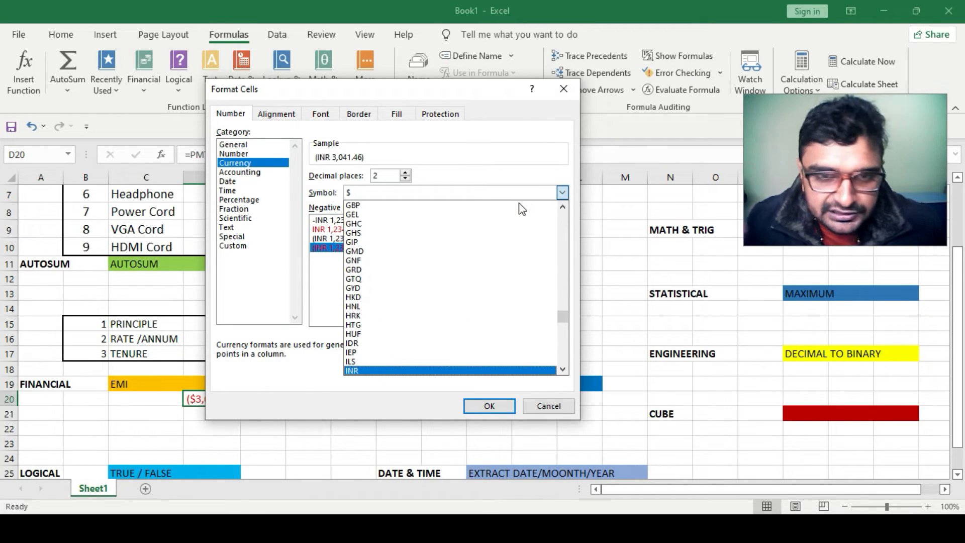
{"action": "left_click", "coordinate": [411, 370]}
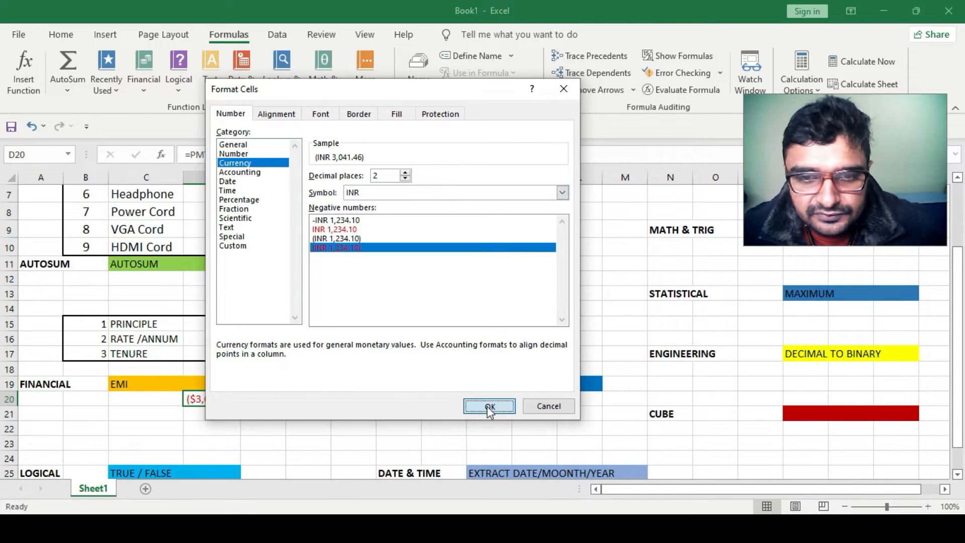
{"action": "left_click", "coordinate": [488, 406]}
{"action": "left_click", "coordinate": [250, 410]}
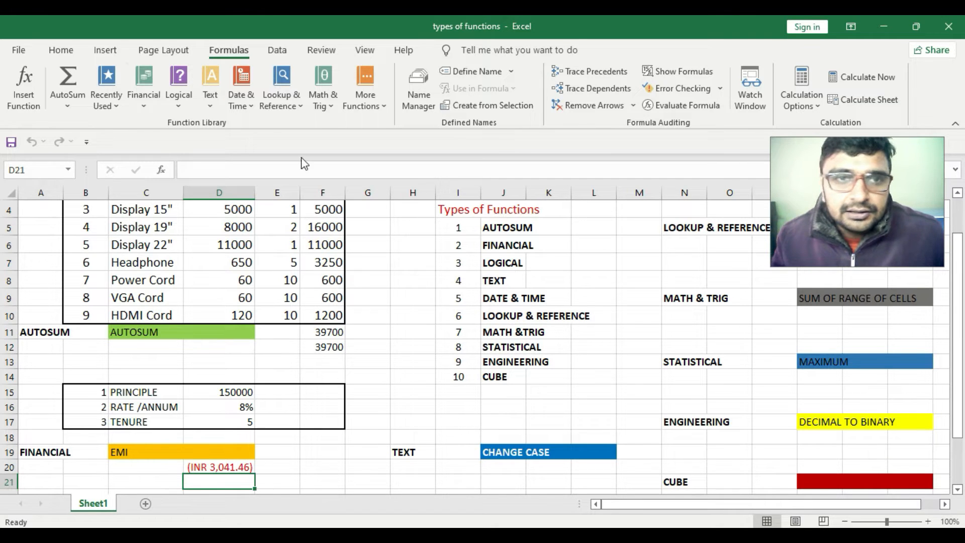
Browse the Logical function list
{"action": "left_click", "coordinate": [185, 108]}
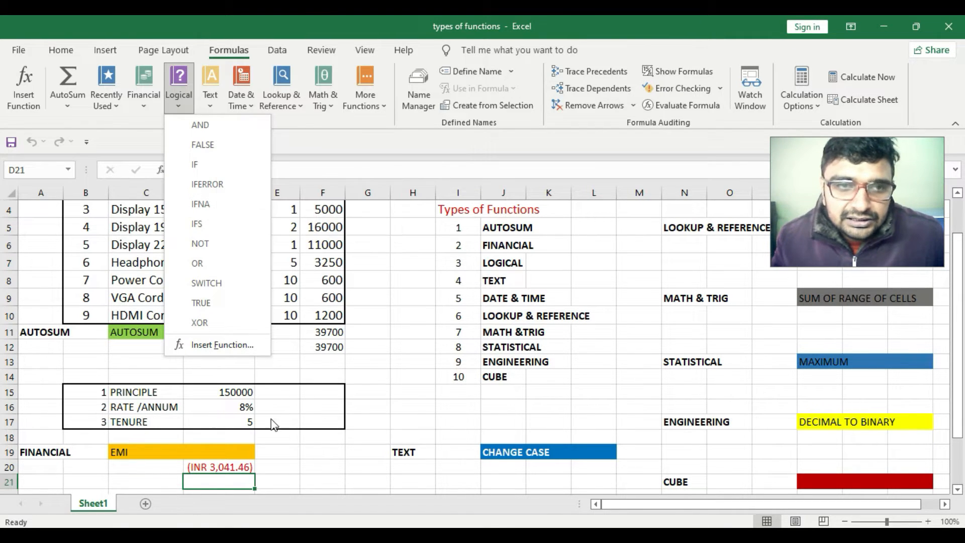
{"action": "left_click", "coordinate": [303, 472]}
{"action": "scroll", "coordinate": [294, 460], "scroll_direction": "down", "scroll_amount": 3}
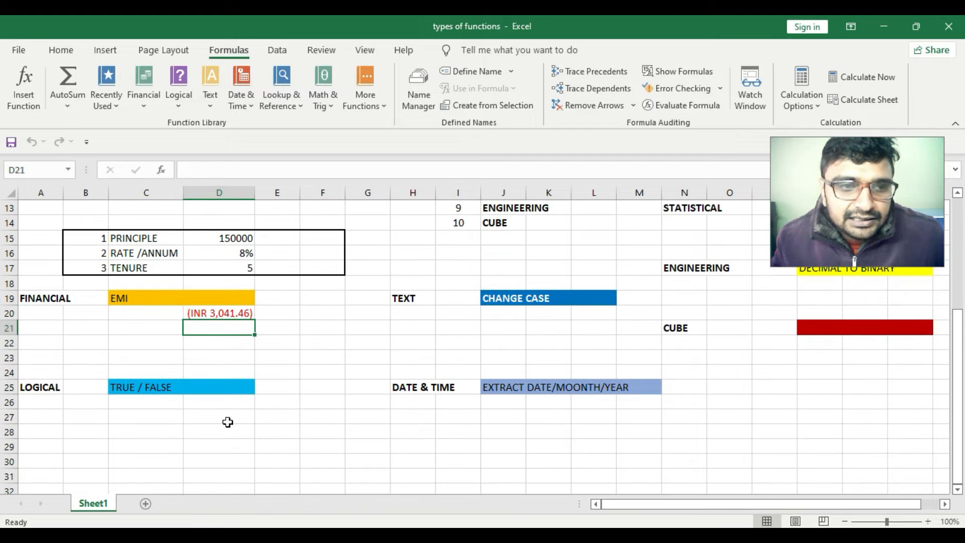
Enter =IF(E2>E3,1,0) in D25 next to TRUE / FALSE to compare the first two Qty values
{"action": "left_click", "coordinate": [236, 387]}
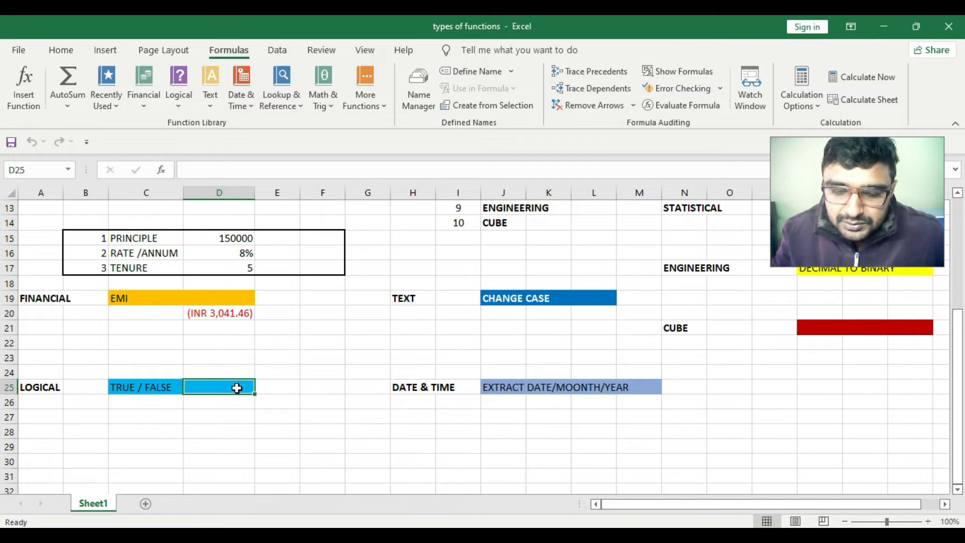
{"action": "type", "text": "=if"}
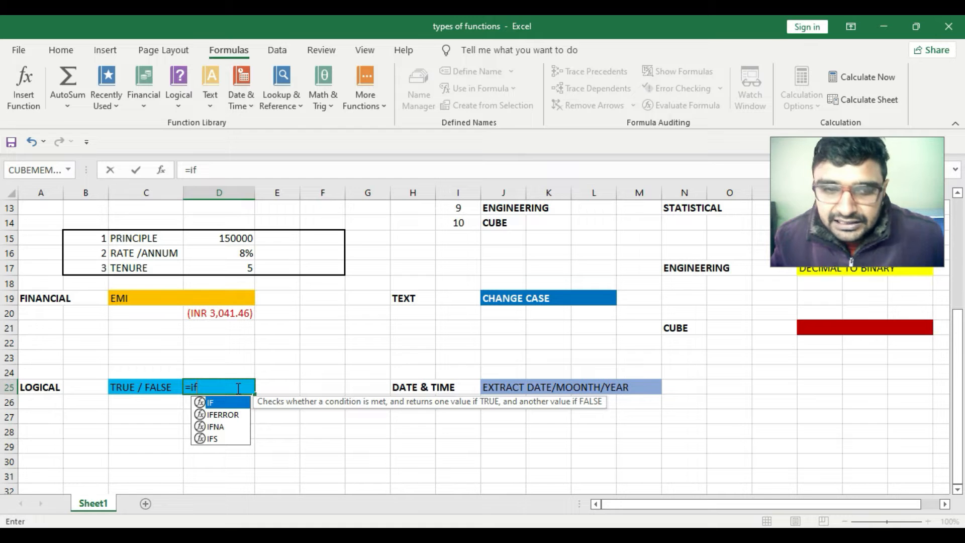
{"action": "key", "text": "Tab"}
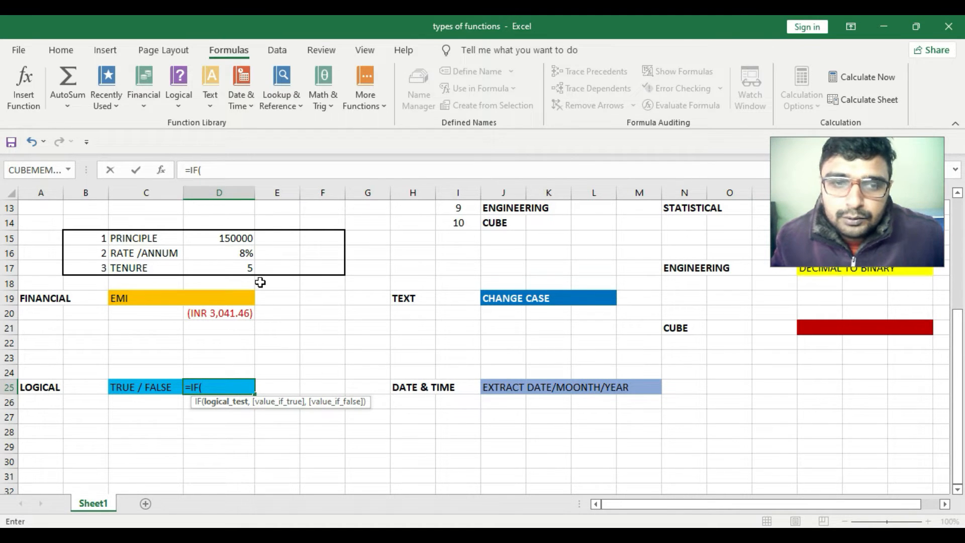
{"action": "scroll", "coordinate": [232, 309], "scroll_direction": "up", "scroll_amount": 3}
{"action": "scroll", "coordinate": [233, 308], "scroll_direction": "up", "scroll_amount": 1}
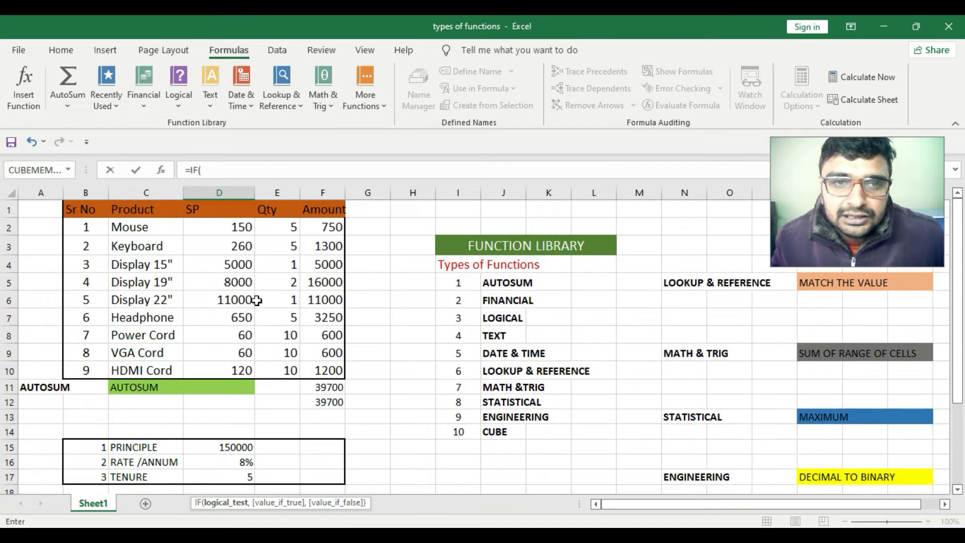
{"action": "left_click", "coordinate": [294, 225]}
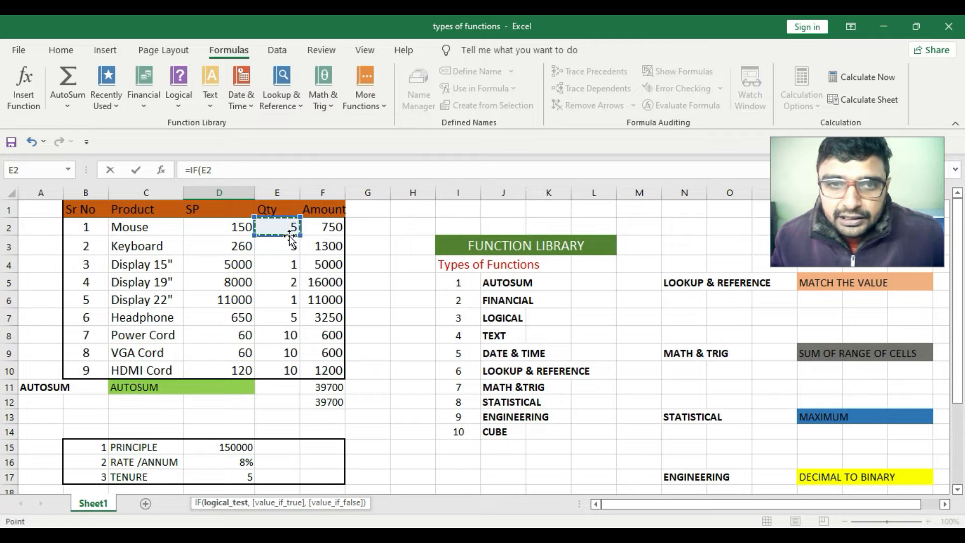
{"action": "type", "text": ">"}
{"action": "left_click", "coordinate": [286, 246]}
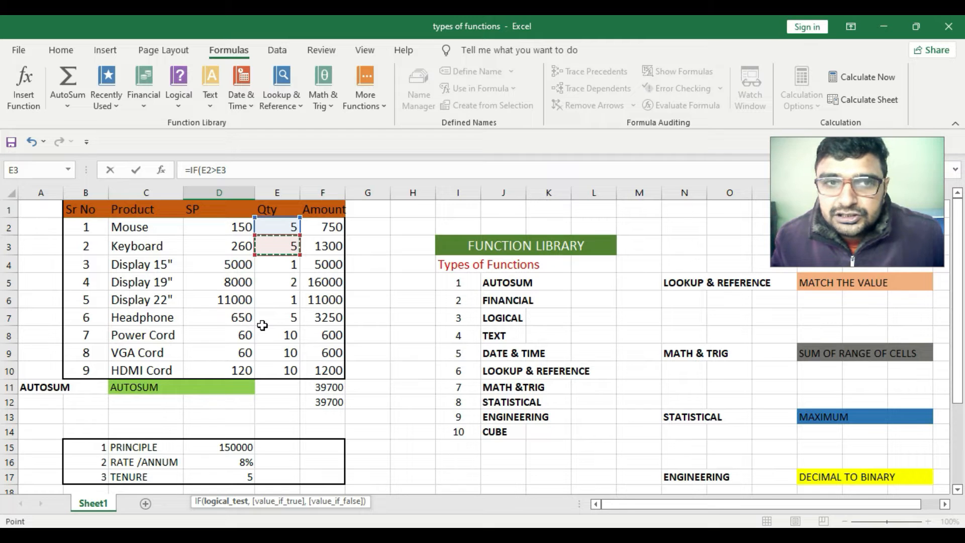
{"action": "left_click", "coordinate": [227, 170]}
{"action": "type", "text": ","}
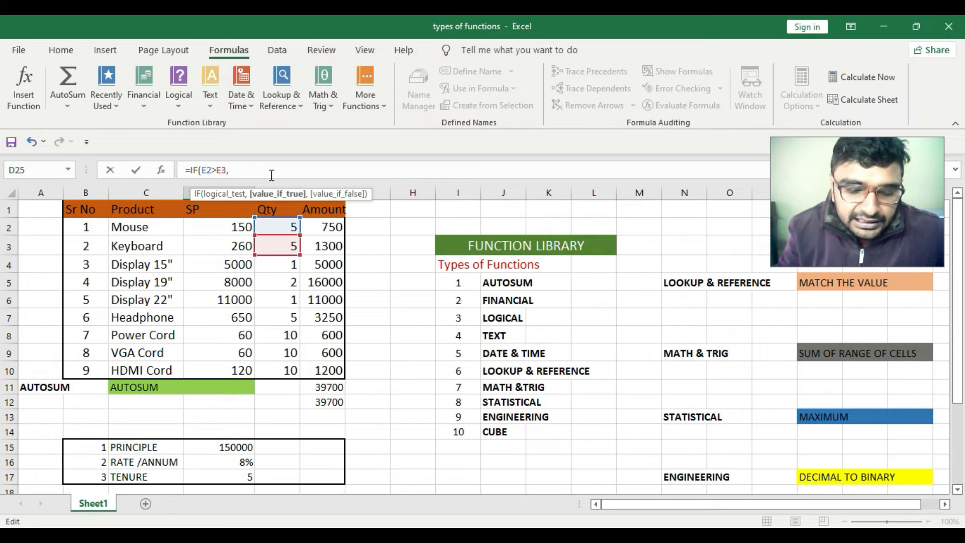
{"action": "type", "text": "1,0"}
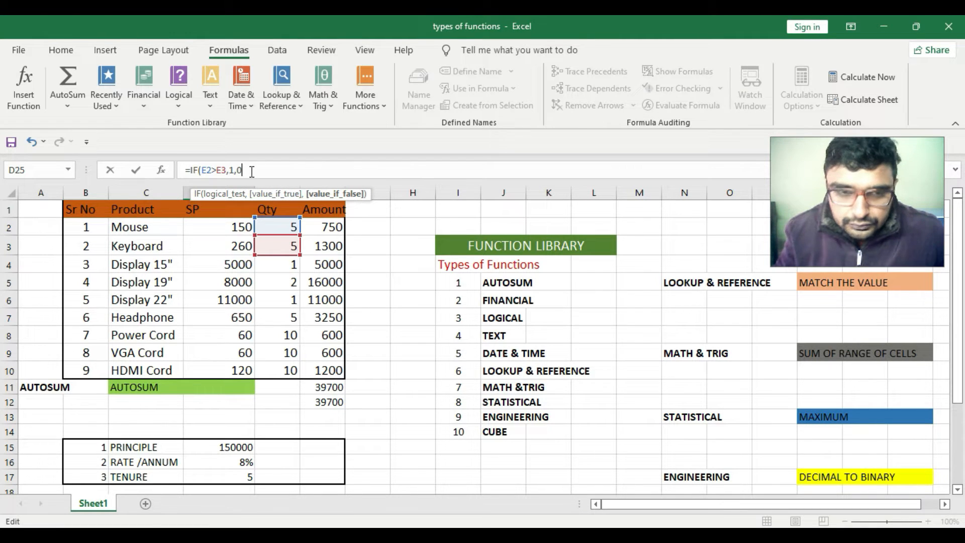
{"action": "key", "text": "Return"}
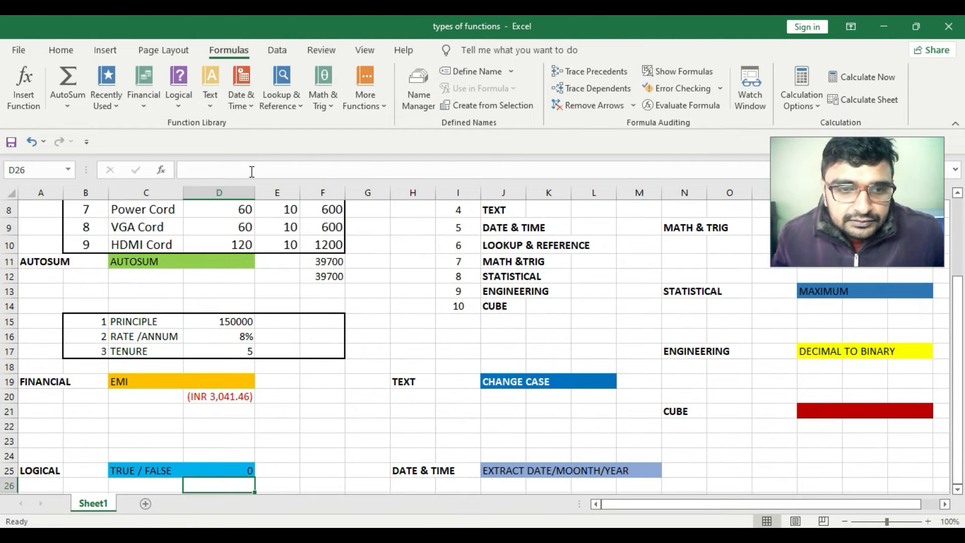
Fill the IF formula from D25 down to D28
{"action": "left_click", "coordinate": [243, 468]}
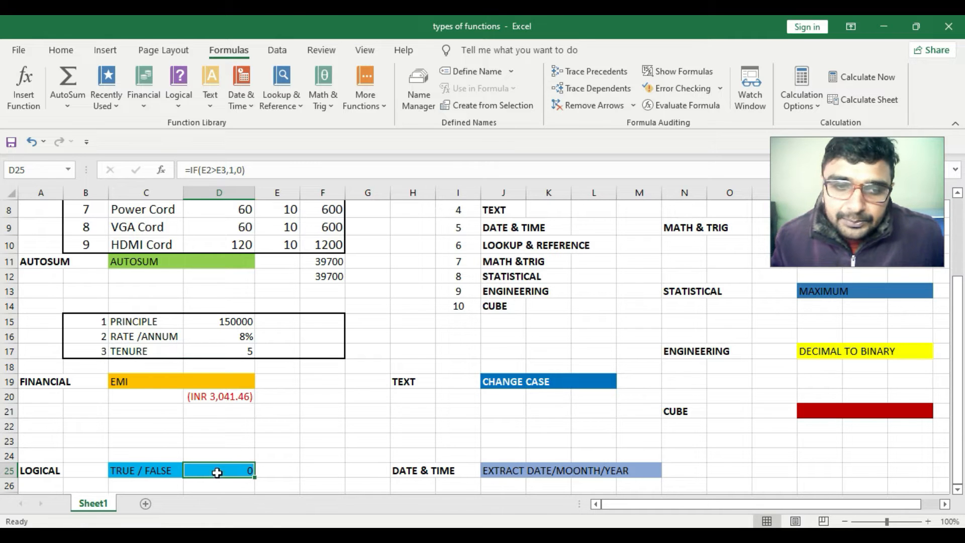
{"action": "scroll", "coordinate": [251, 478], "scroll_direction": "down", "scroll_amount": 2}
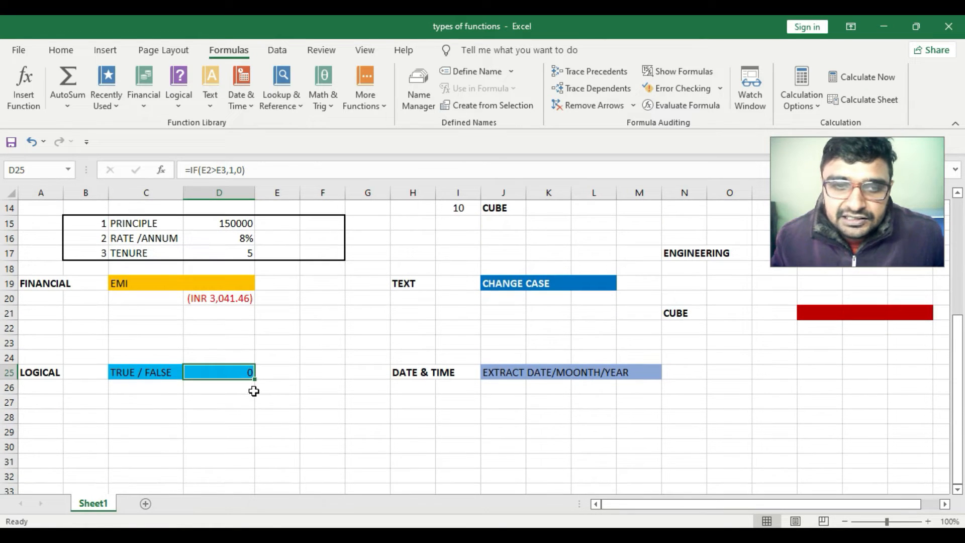
{"action": "left_click_drag", "start_coordinate": [255, 378], "coordinate": [255, 424]}
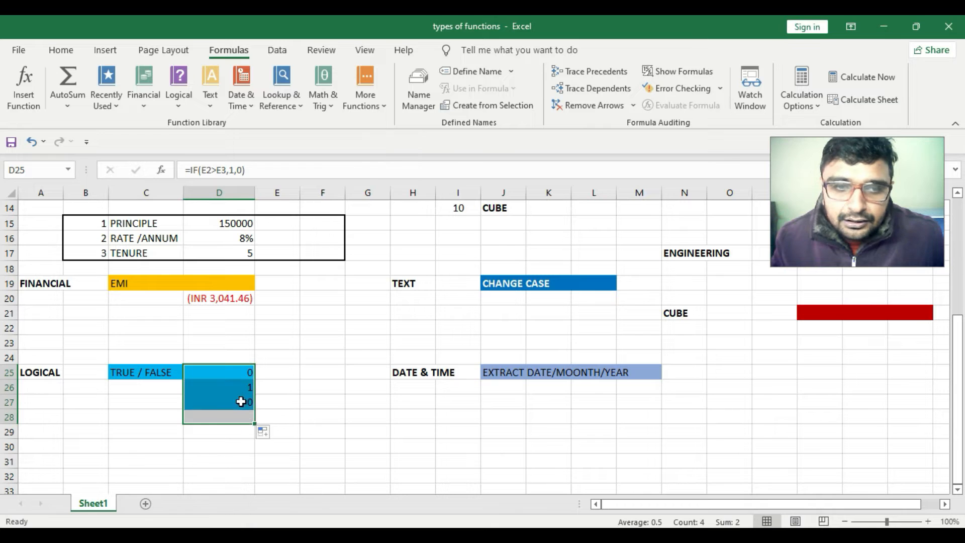
{"action": "key", "text": "Return"}
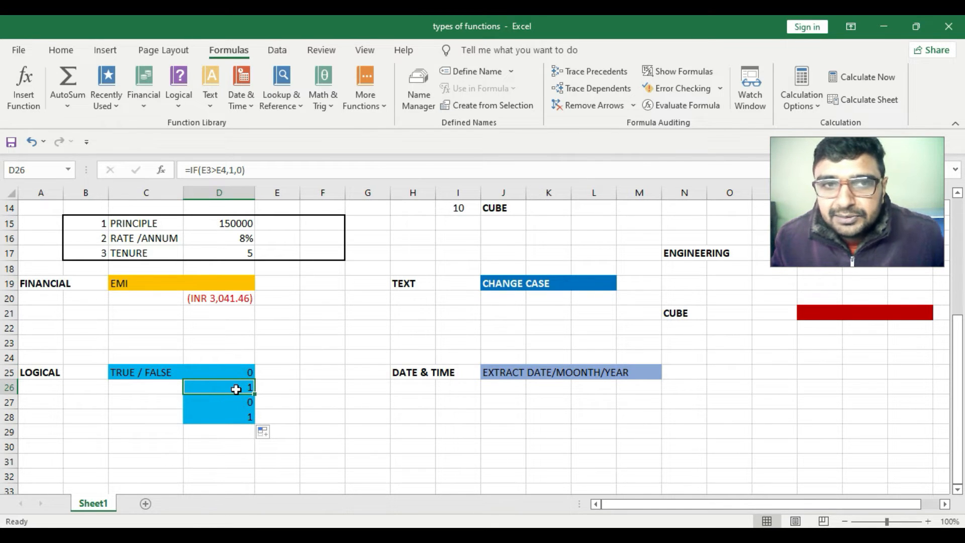
Inspect the Qty values and the filled IF results in D25:D28
{"action": "scroll", "coordinate": [235, 225], "scroll_direction": "up", "scroll_amount": 5}
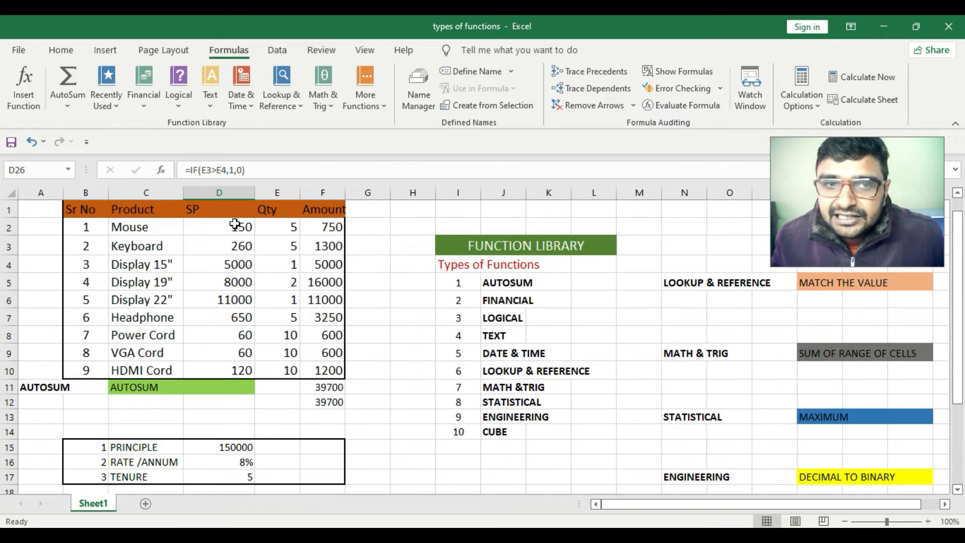
{"action": "left_click", "coordinate": [282, 248]}
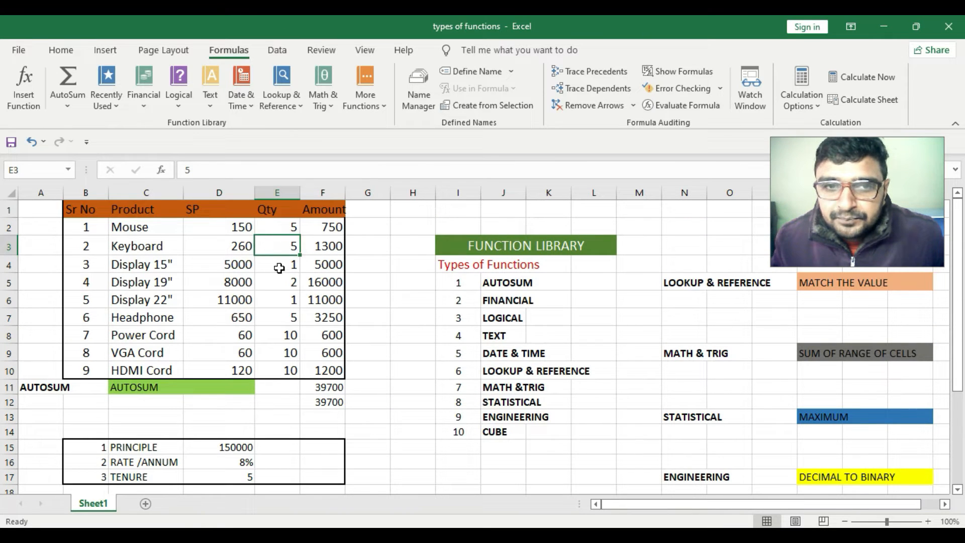
{"action": "left_click", "coordinate": [280, 266]}
{"action": "scroll", "coordinate": [285, 270], "scroll_direction": "down", "scroll_amount": 2}
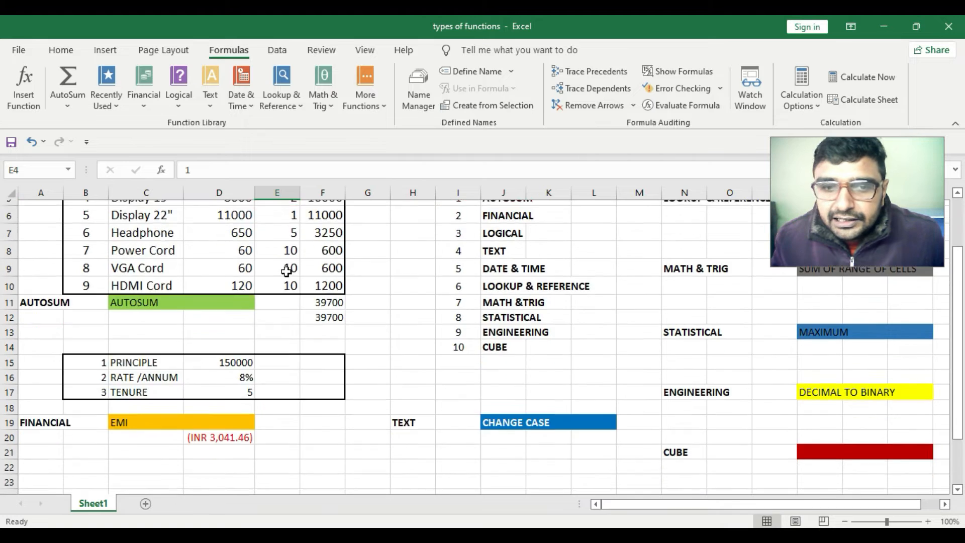
{"action": "scroll", "coordinate": [251, 442], "scroll_direction": "down", "scroll_amount": 3}
{"action": "left_click", "coordinate": [251, 401]}
{"action": "left_click", "coordinate": [233, 432]}
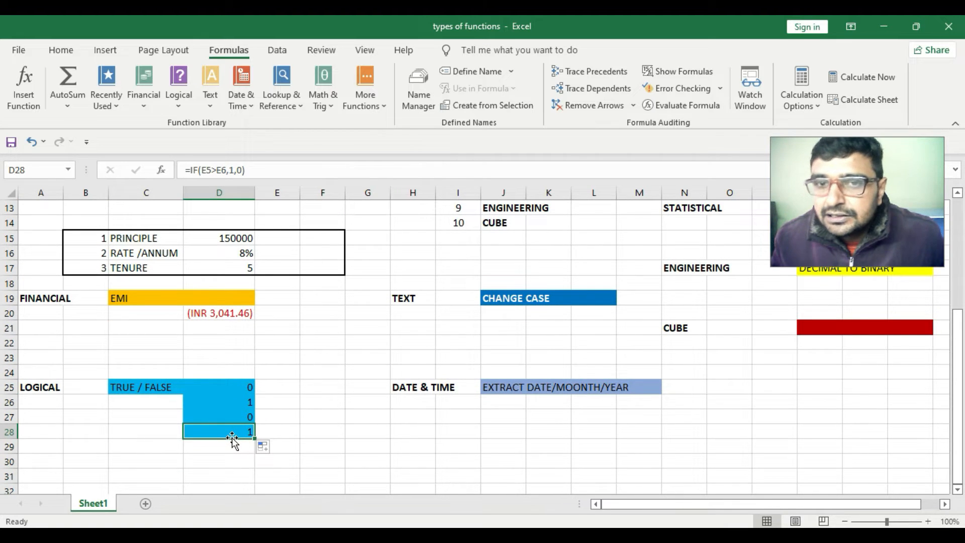
{"action": "scroll", "coordinate": [233, 435], "scroll_direction": "up", "scroll_amount": 4}
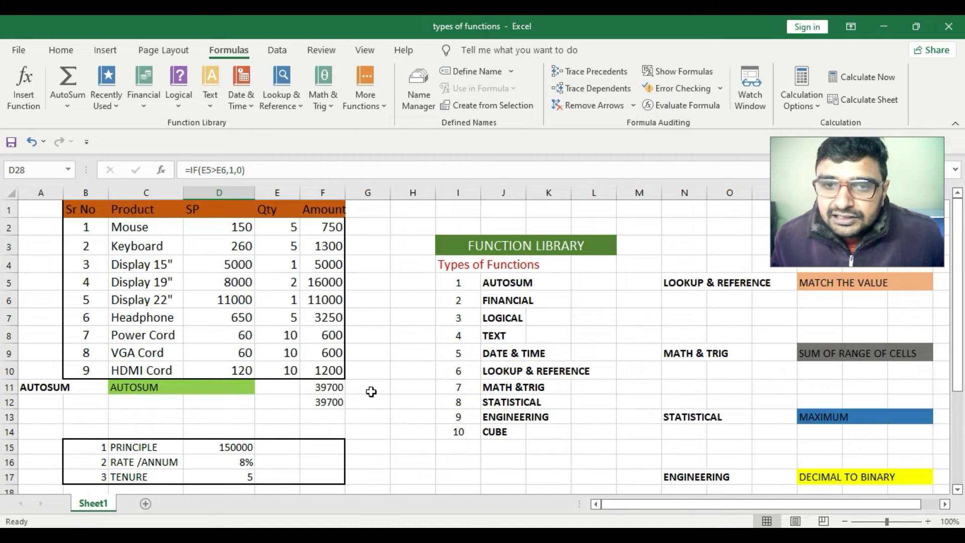
Browse the Text function list
{"action": "left_click", "coordinate": [505, 333]}
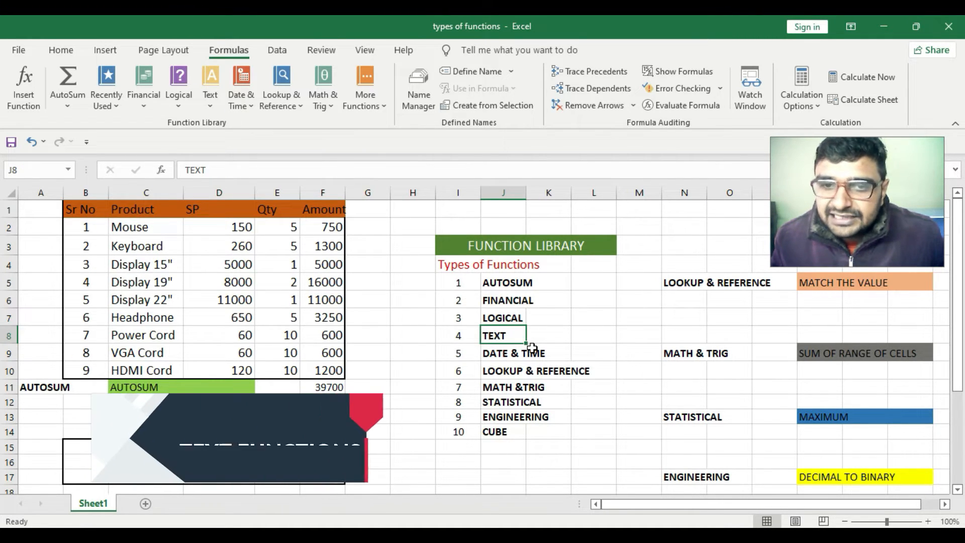
{"action": "scroll", "coordinate": [532, 346], "scroll_direction": "down", "scroll_amount": 1}
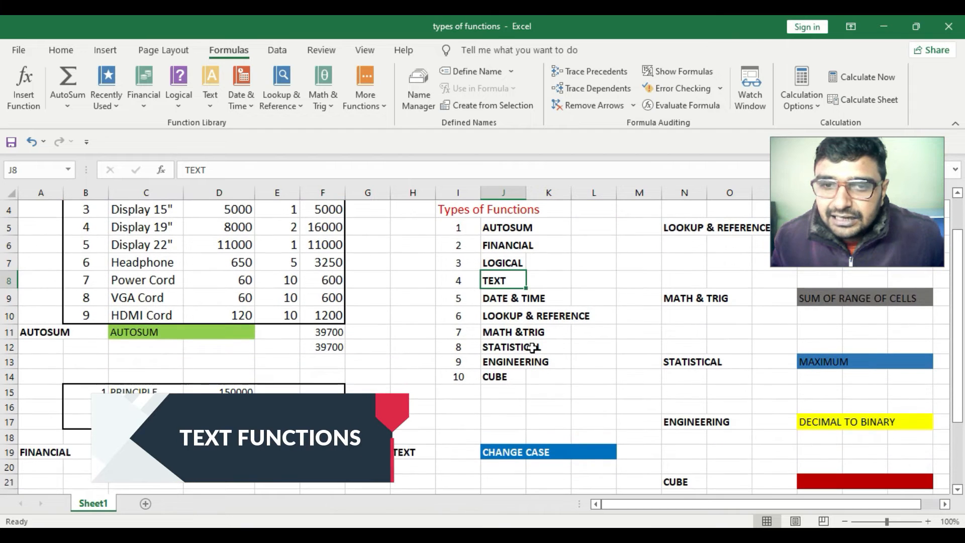
{"action": "left_click", "coordinate": [213, 107]}
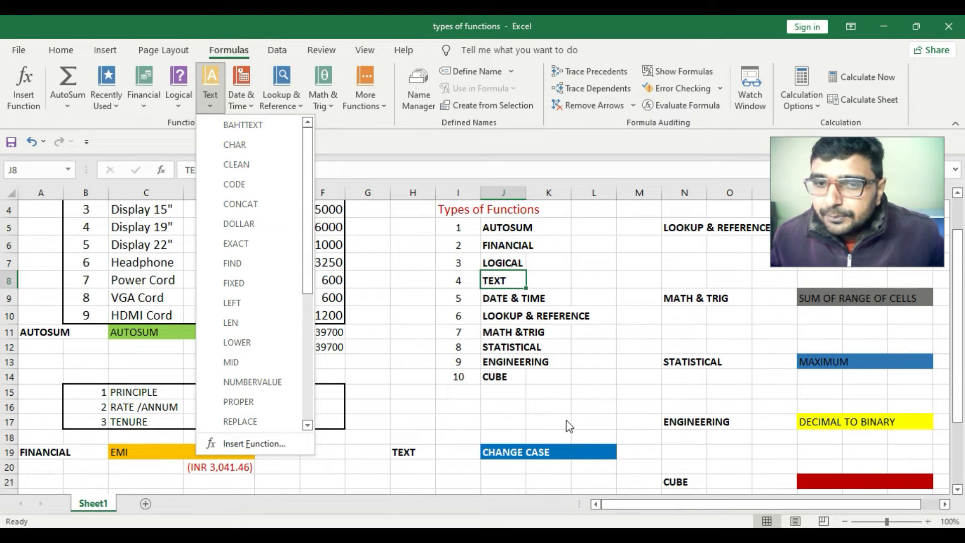
{"action": "left_click", "coordinate": [597, 450]}
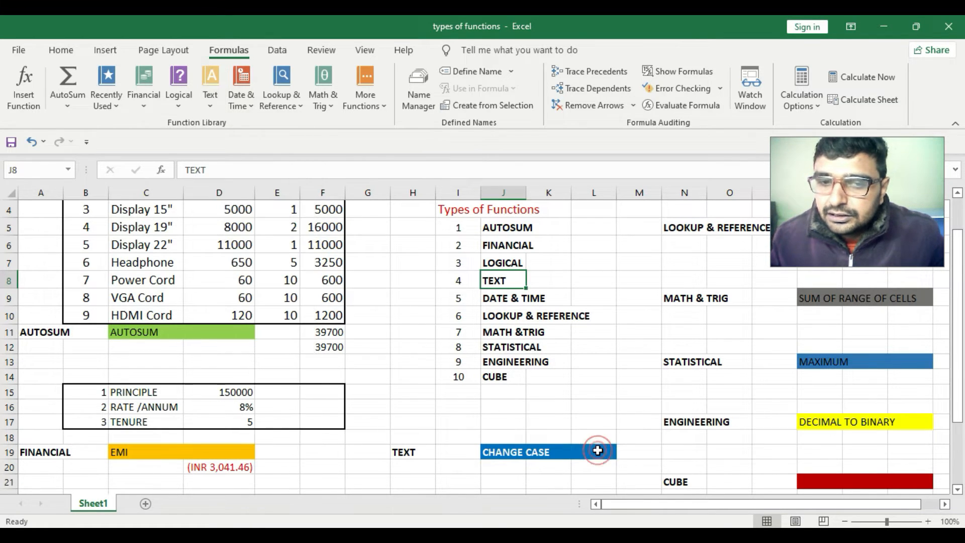
Enter =UPPER(C2) in L19 next to CHANGE CASE to convert the first product name to capitals
{"action": "left_click", "coordinate": [598, 450]}
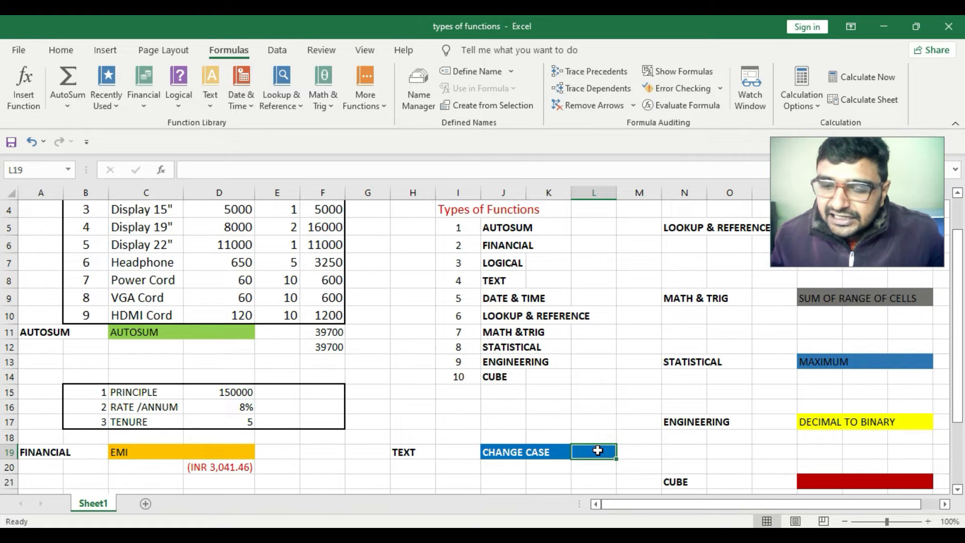
{"action": "type", "text": "="}
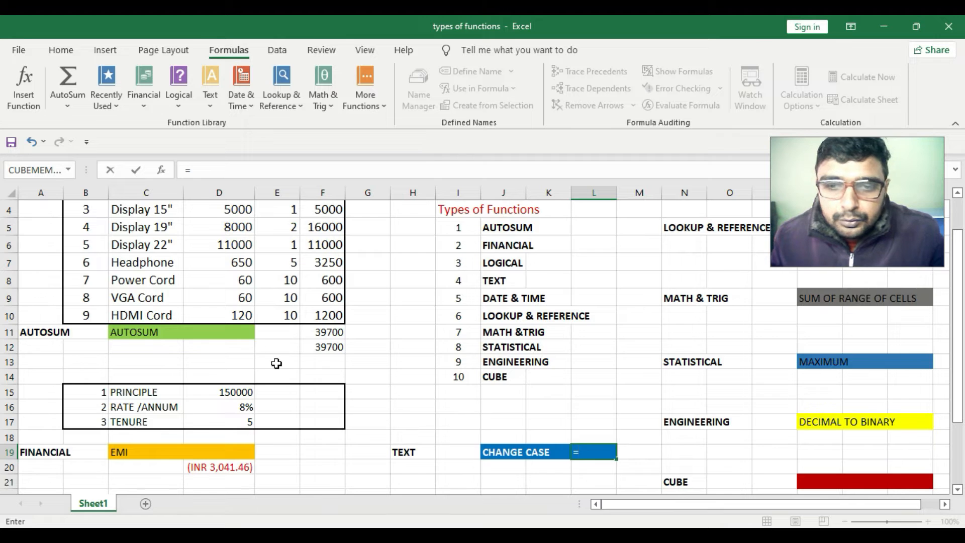
{"action": "scroll", "coordinate": [160, 232], "scroll_direction": "up", "scroll_amount": 1}
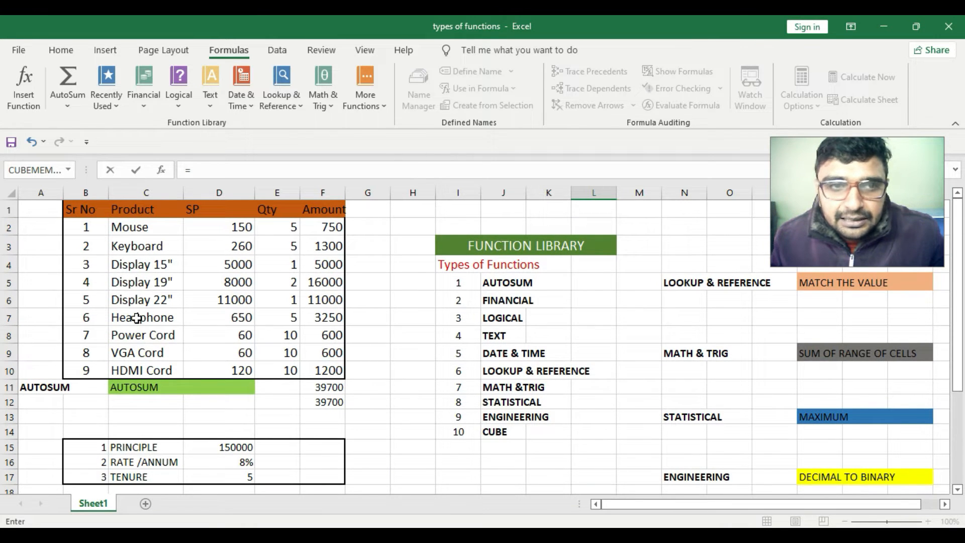
{"action": "scroll", "coordinate": [300, 347], "scroll_direction": "down", "scroll_amount": 3}
{"action": "scroll", "coordinate": [306, 350], "scroll_direction": "down", "scroll_amount": 1}
{"action": "scroll", "coordinate": [314, 351], "scroll_direction": "up", "scroll_amount": 1}
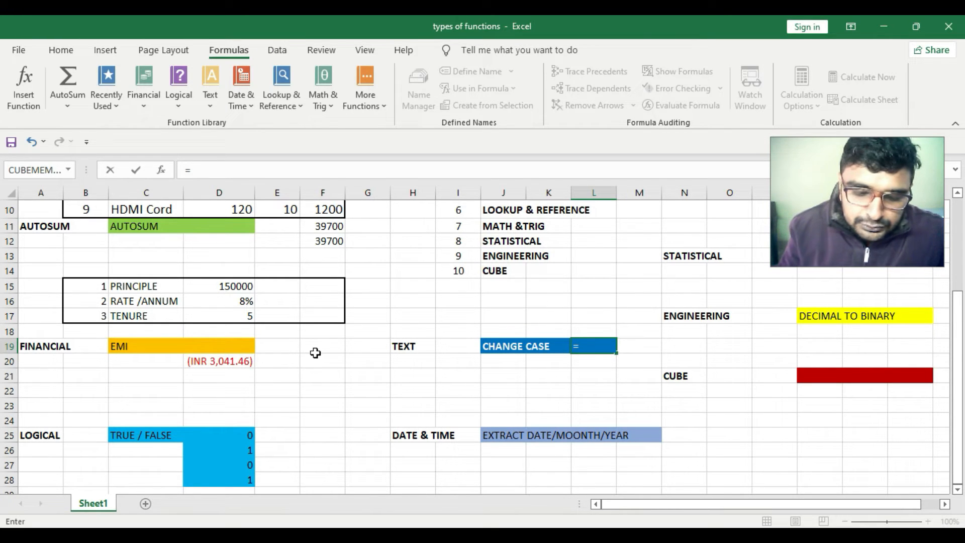
{"action": "type", "text": "upper"}
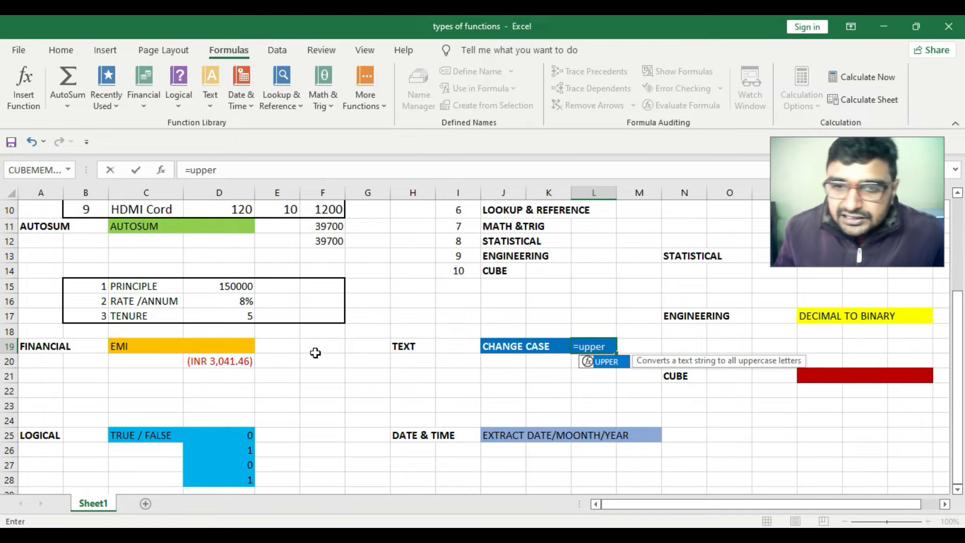
{"action": "key", "text": "Tab"}
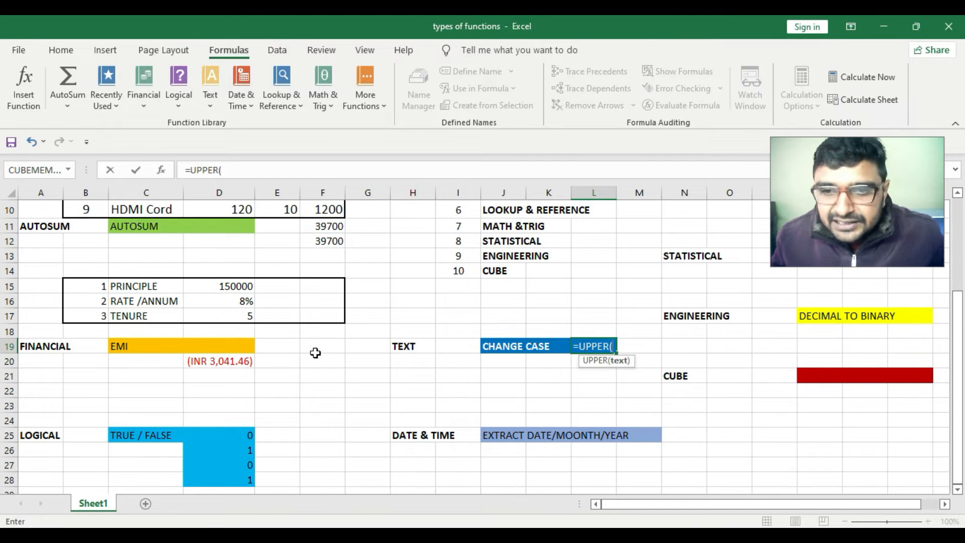
{"action": "scroll", "coordinate": [256, 291], "scroll_direction": "up", "scroll_amount": 3}
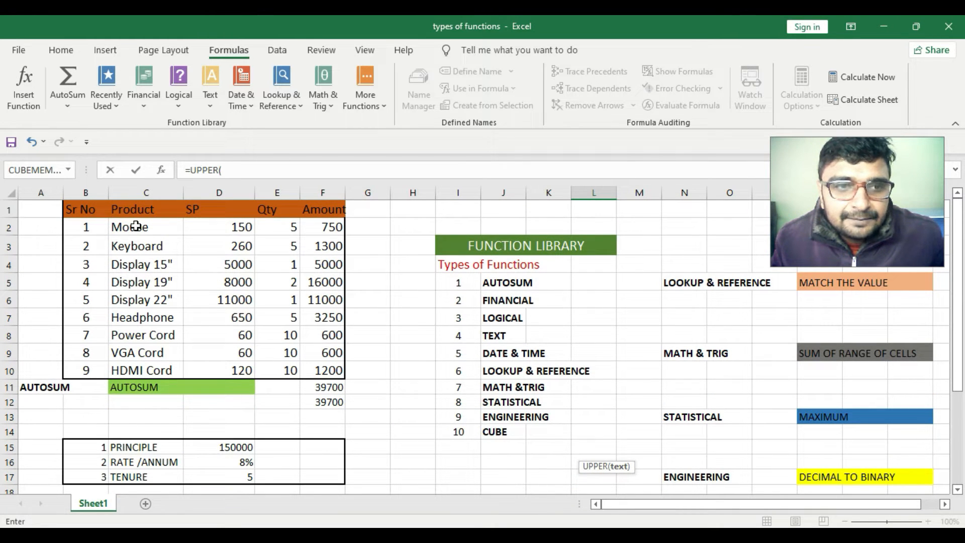
{"action": "left_click", "coordinate": [135, 227]}
{"action": "key", "text": "Return"}
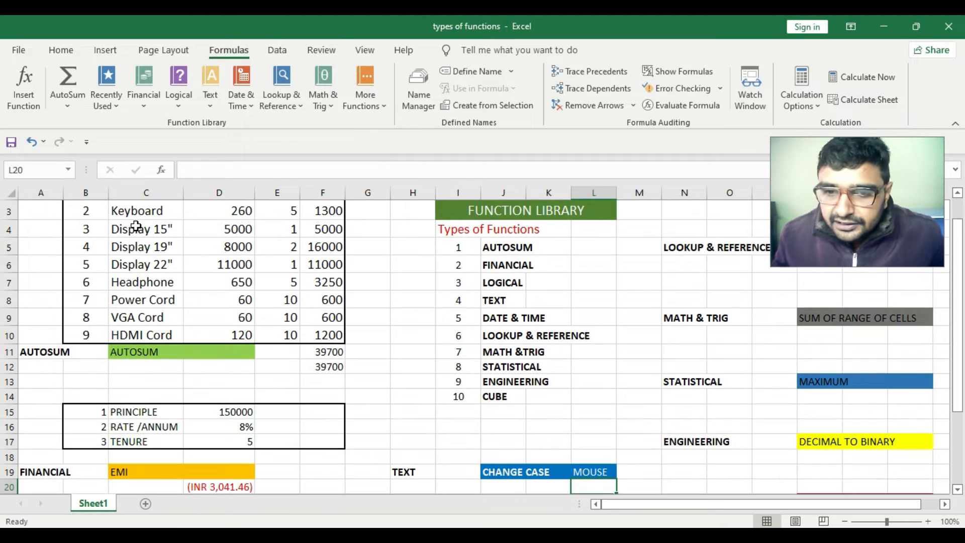
Fill the UPPER formula from L19 down to L21
{"action": "scroll", "coordinate": [467, 387], "scroll_direction": "down", "scroll_amount": 2}
{"action": "scroll", "coordinate": [241, 335], "scroll_direction": "up", "scroll_amount": 3}
{"action": "scroll", "coordinate": [391, 385], "scroll_direction": "down", "scroll_amount": 3}
{"action": "left_click", "coordinate": [575, 346]}
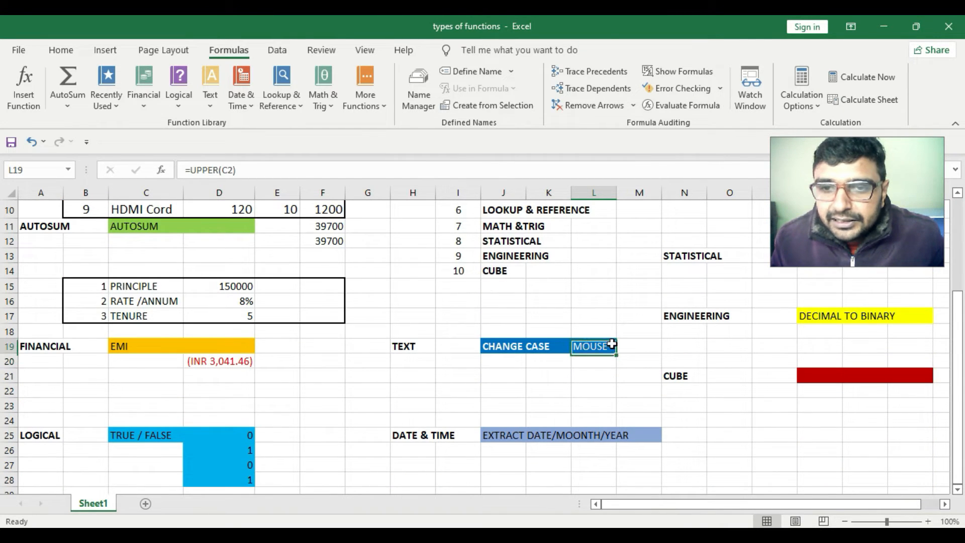
{"action": "left_click_drag", "start_coordinate": [616, 352], "coordinate": [617, 377]}
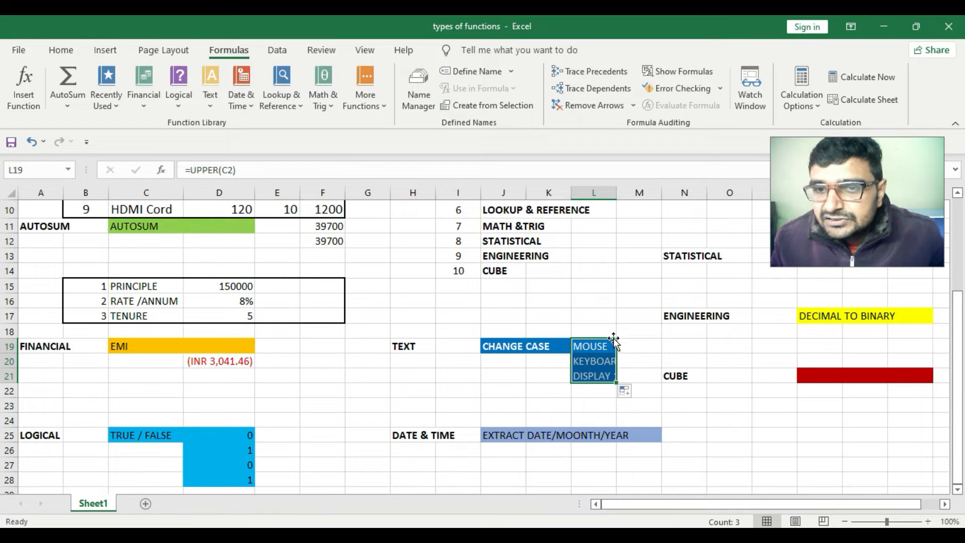
{"action": "scroll", "coordinate": [476, 325], "scroll_direction": "up", "scroll_amount": 3}
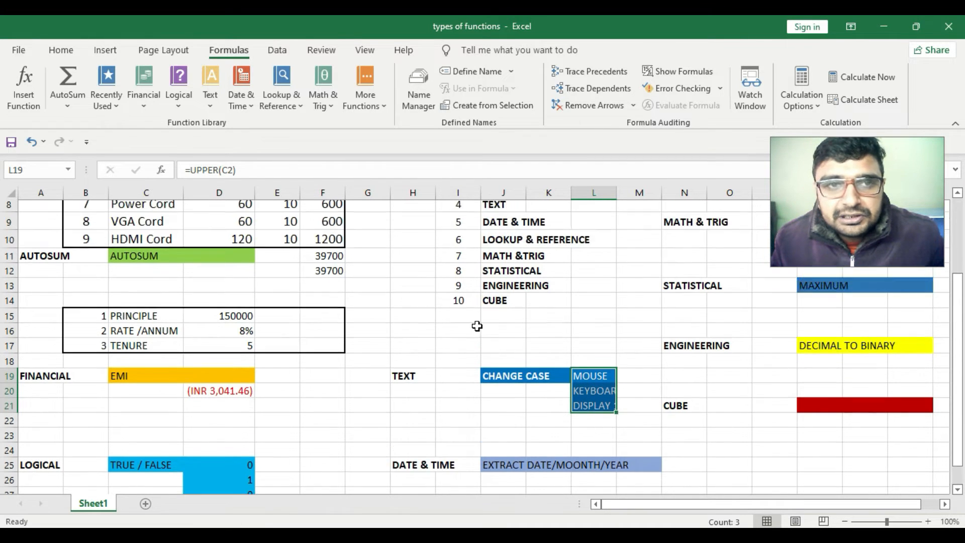
{"action": "scroll", "coordinate": [397, 320], "scroll_direction": "down", "scroll_amount": 3}
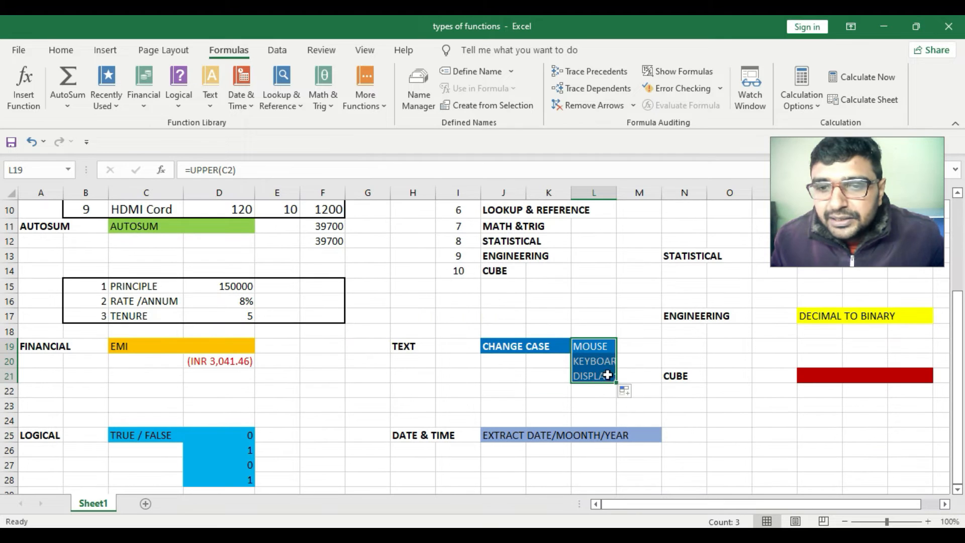
{"action": "left_click", "coordinate": [608, 374]}
{"action": "left_click", "coordinate": [593, 386]}
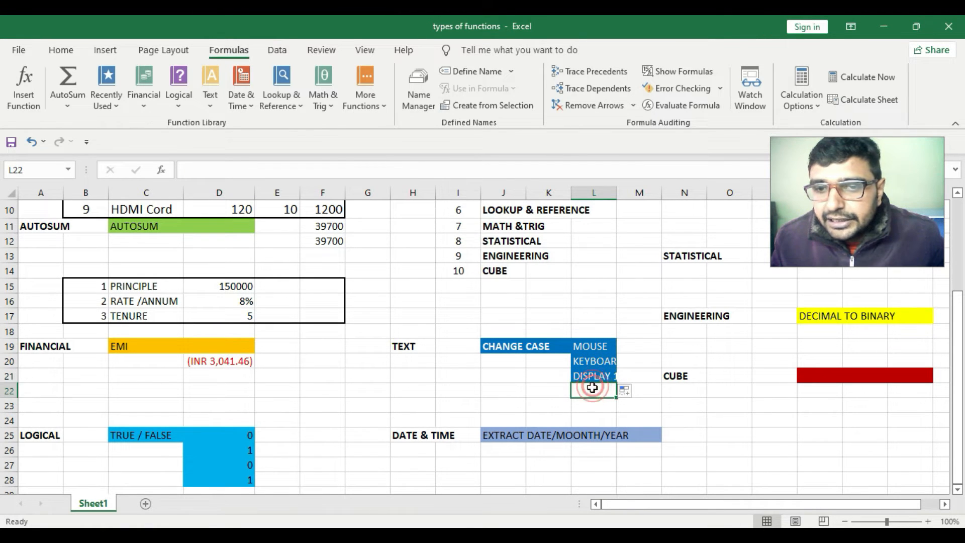
Enter the date 8/10/2010 in H28 below the DATE & TIME heading
{"action": "scroll", "coordinate": [598, 351], "scroll_direction": "up", "scroll_amount": 1}
{"action": "scroll", "coordinate": [599, 353], "scroll_direction": "up", "scroll_amount": 2}
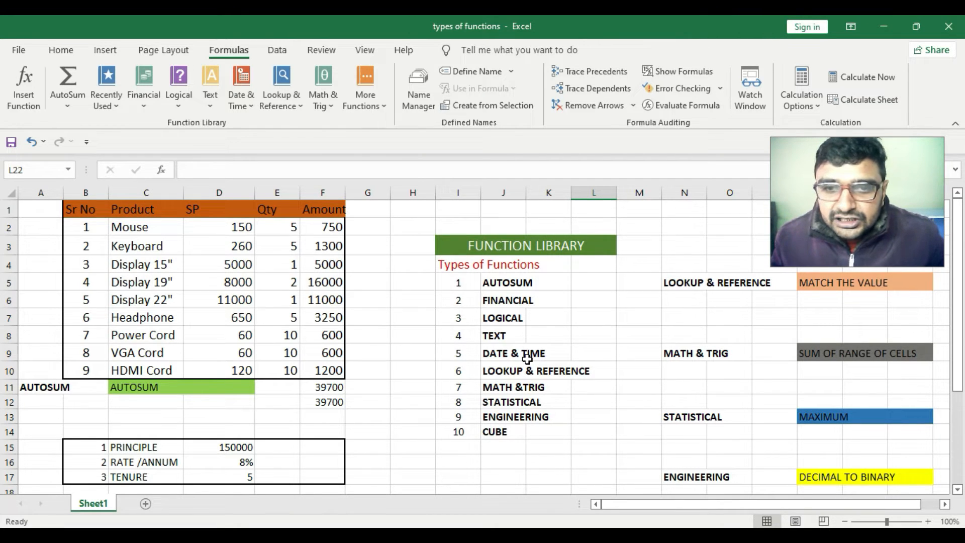
{"action": "scroll", "coordinate": [526, 358], "scroll_direction": "down", "scroll_amount": 1}
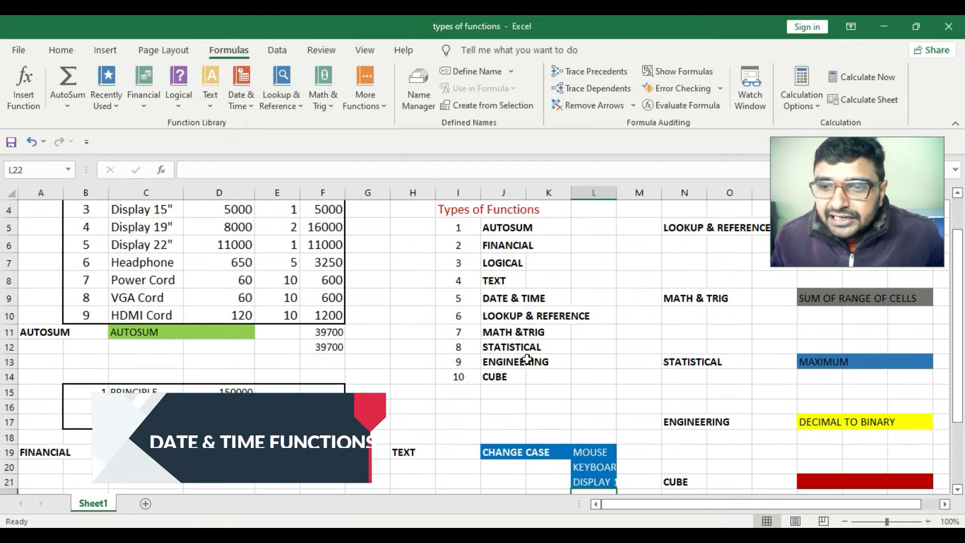
{"action": "scroll", "coordinate": [527, 358], "scroll_direction": "up", "scroll_amount": 1}
{"action": "scroll", "coordinate": [527, 359], "scroll_direction": "down", "scroll_amount": 1}
{"action": "scroll", "coordinate": [527, 359], "scroll_direction": "down", "scroll_amount": 4}
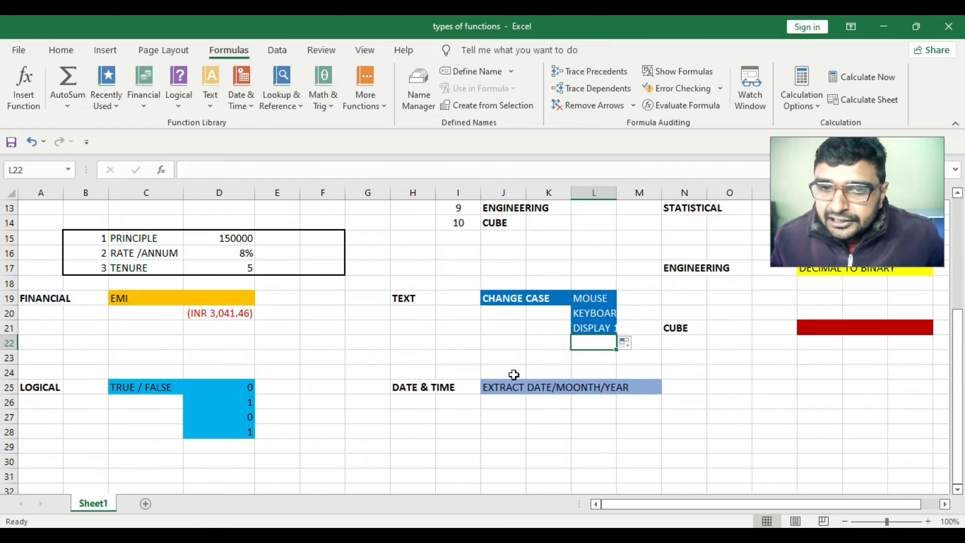
{"action": "left_click", "coordinate": [423, 429]}
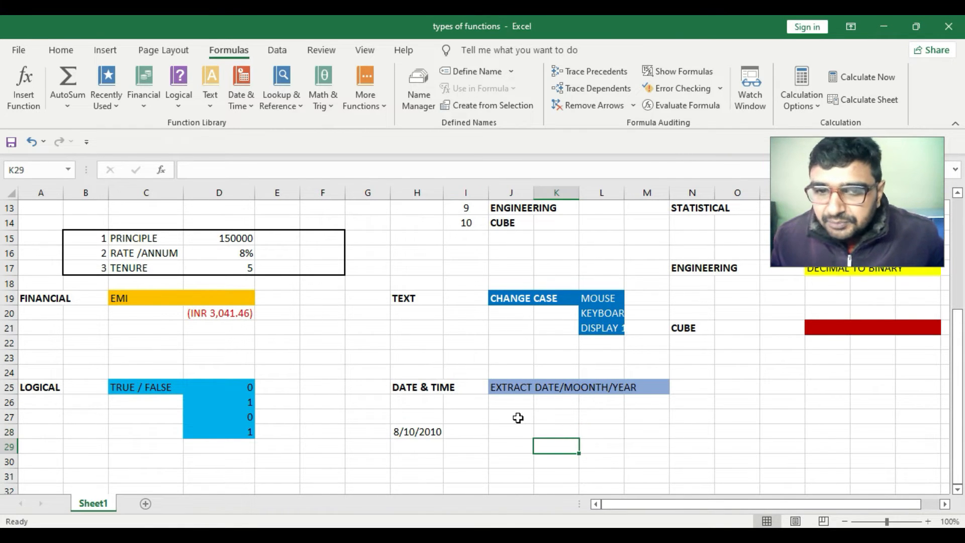
{"action": "left_click", "coordinate": [417, 431]}
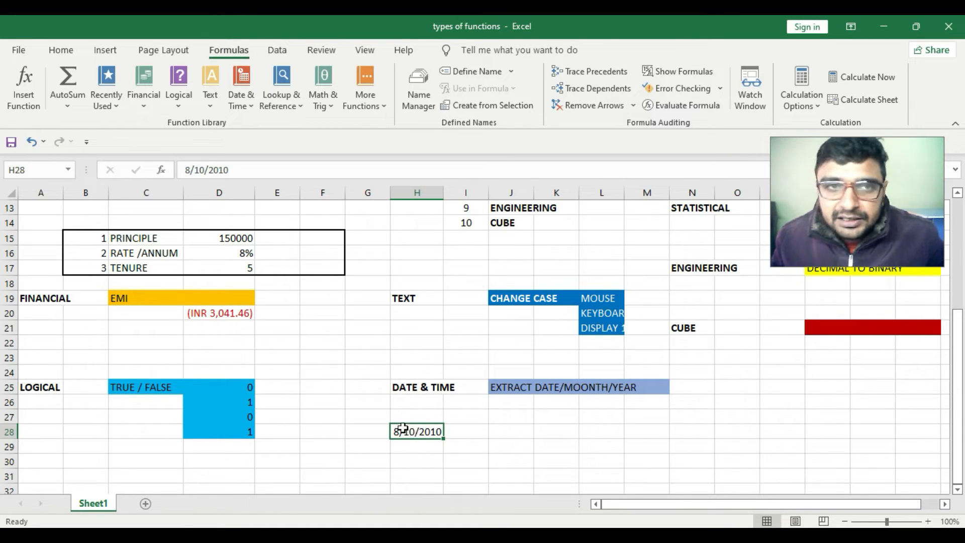
Enter =MONTH(H28) in K26 under EXTRACT DATE/MOONTH/YEAR to extract the month from the date
{"action": "left_click", "coordinate": [254, 113]}
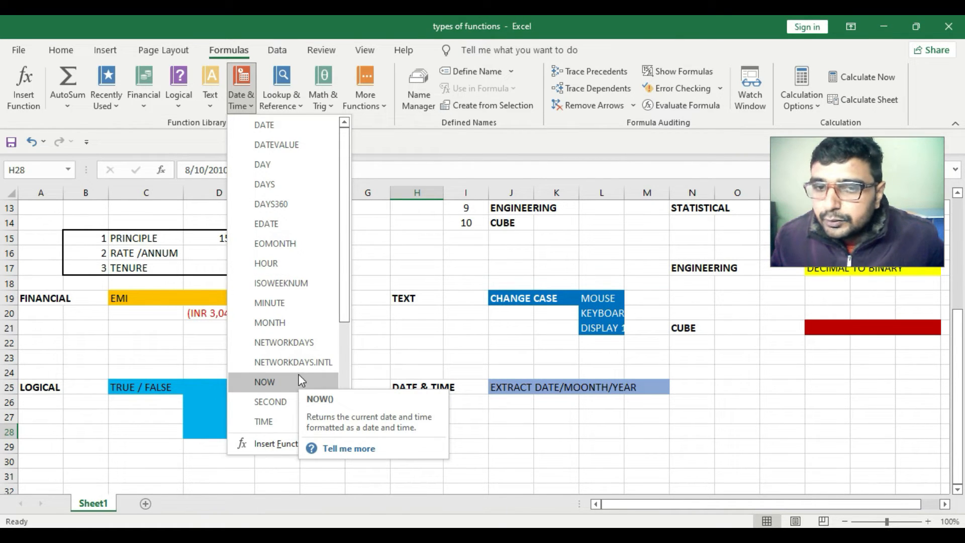
{"action": "left_click", "coordinate": [507, 402]}
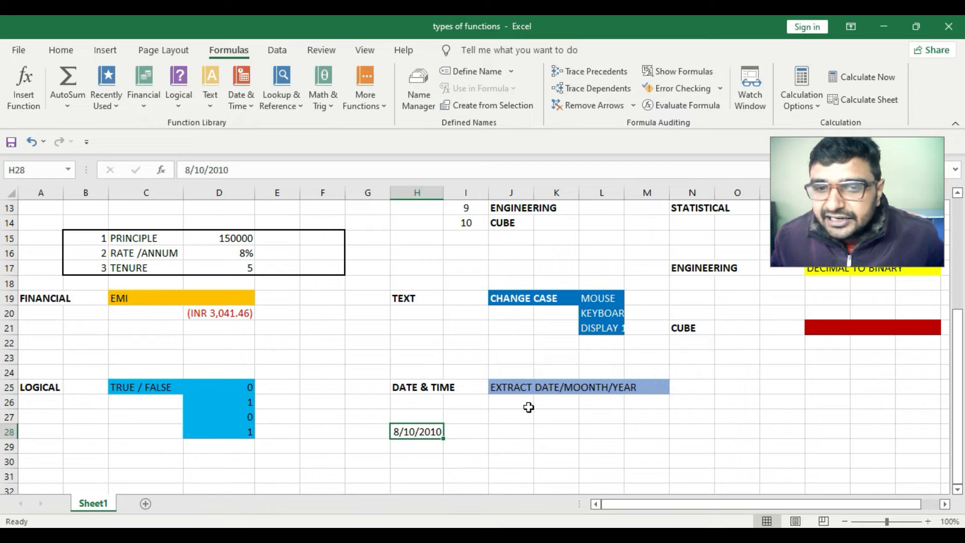
{"action": "left_click", "coordinate": [563, 405]}
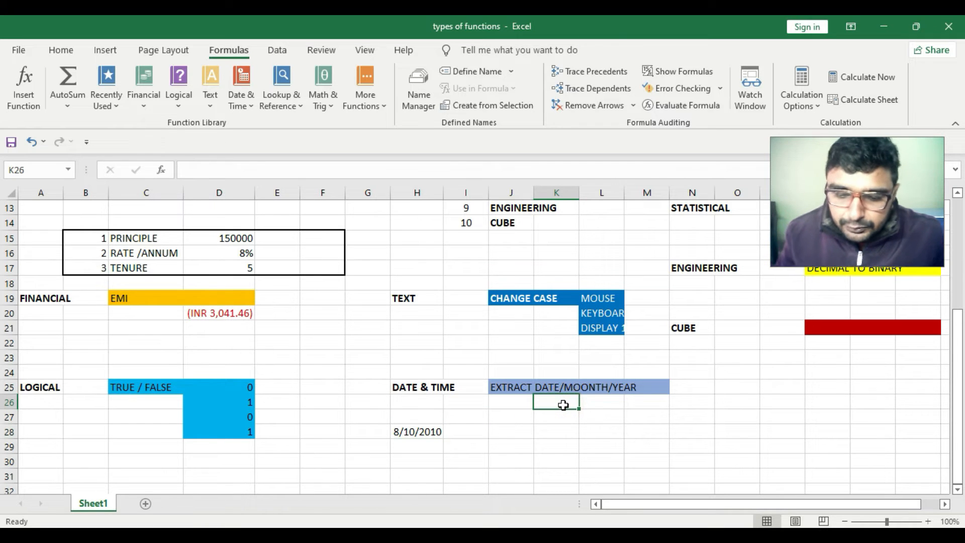
{"action": "type", "text": "="}
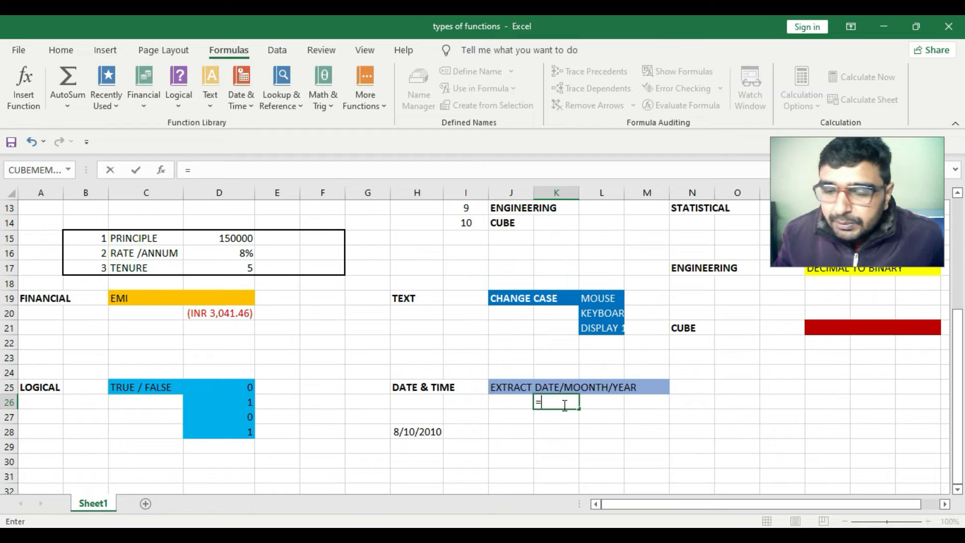
{"action": "type", "text": "month"}
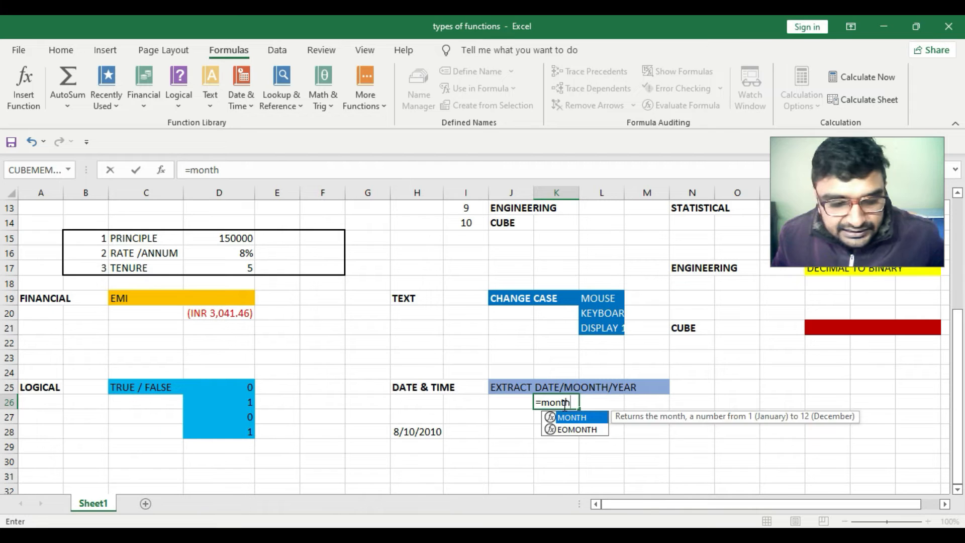
{"action": "key", "text": "Tab"}
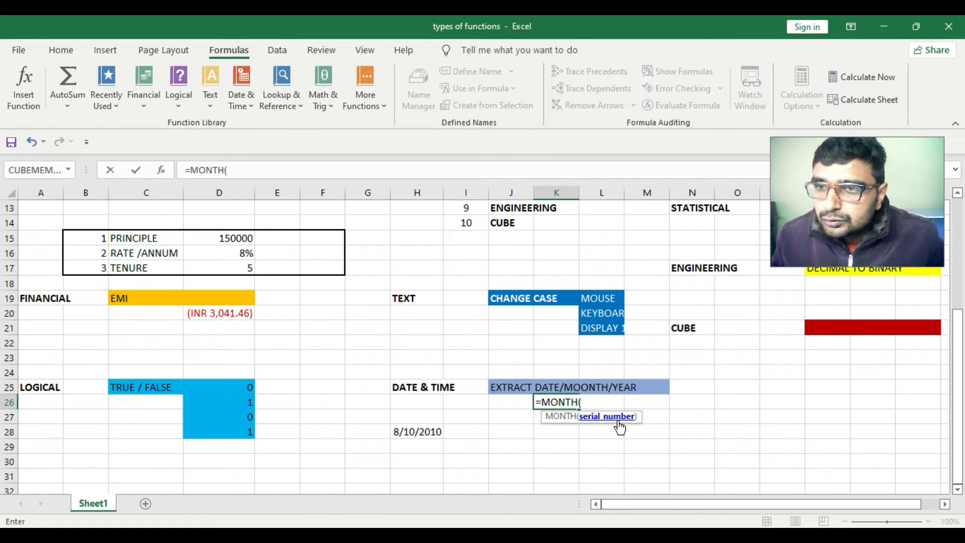
{"action": "left_click", "coordinate": [438, 431]}
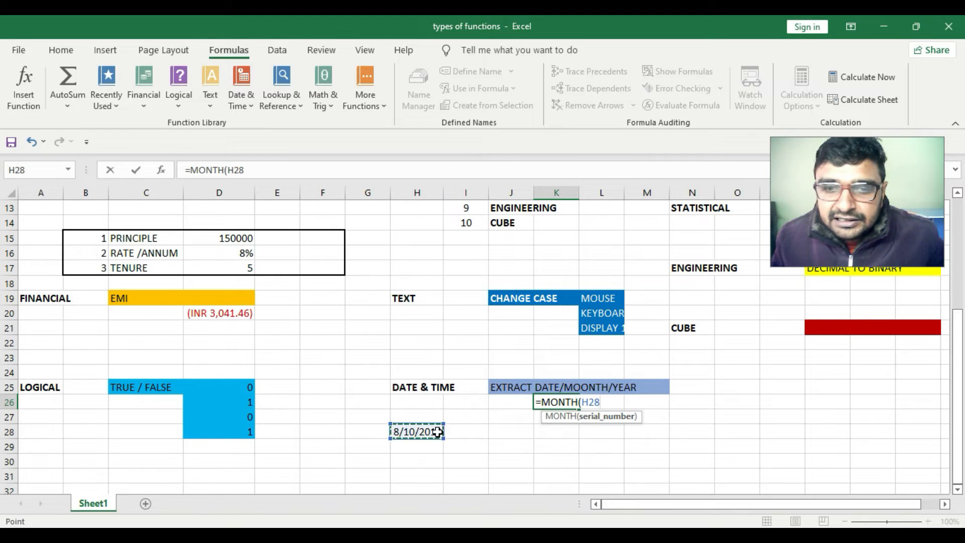
{"action": "key", "text": "Return"}
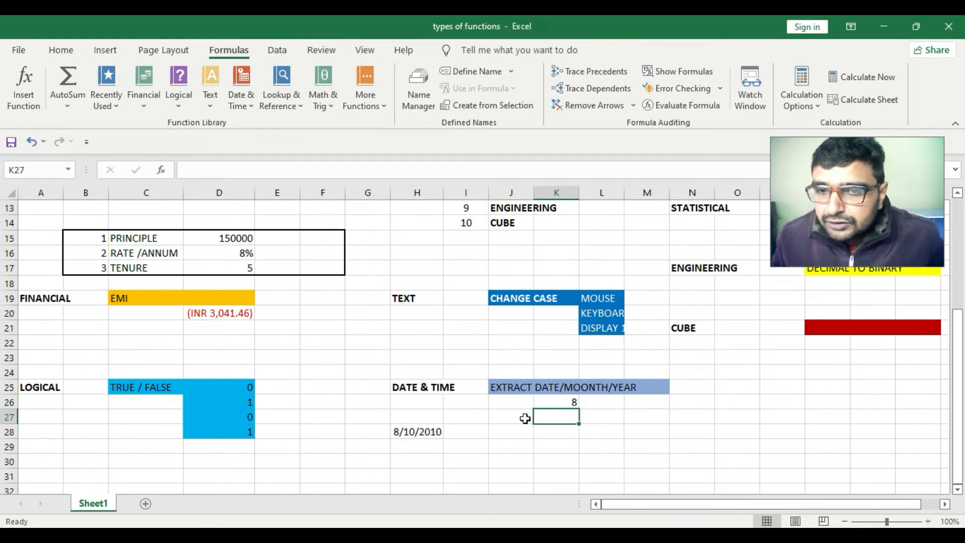
Apply a day-month-year date format such as 14-Mar-12 to the date in H28 through Format Cells
{"action": "left_click", "coordinate": [558, 402]}
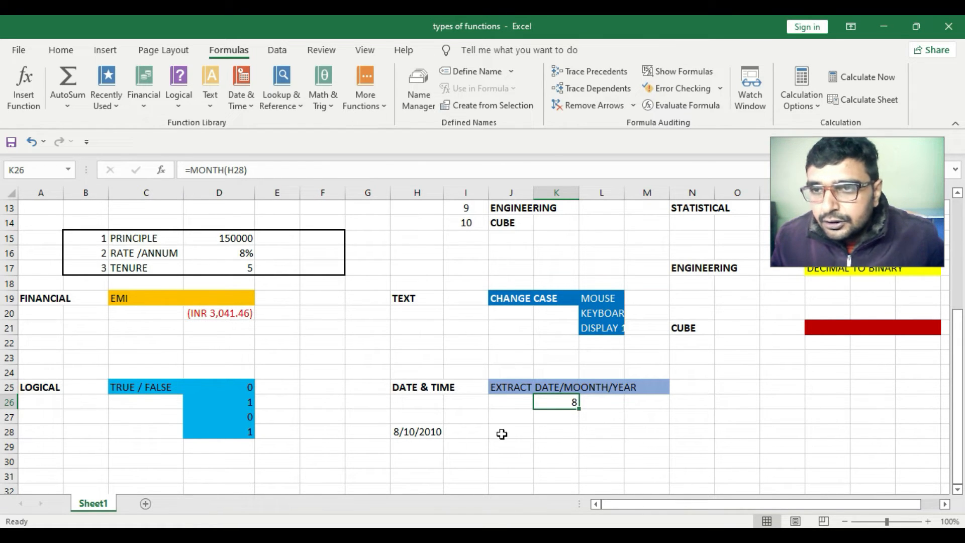
{"action": "left_click", "coordinate": [426, 429]}
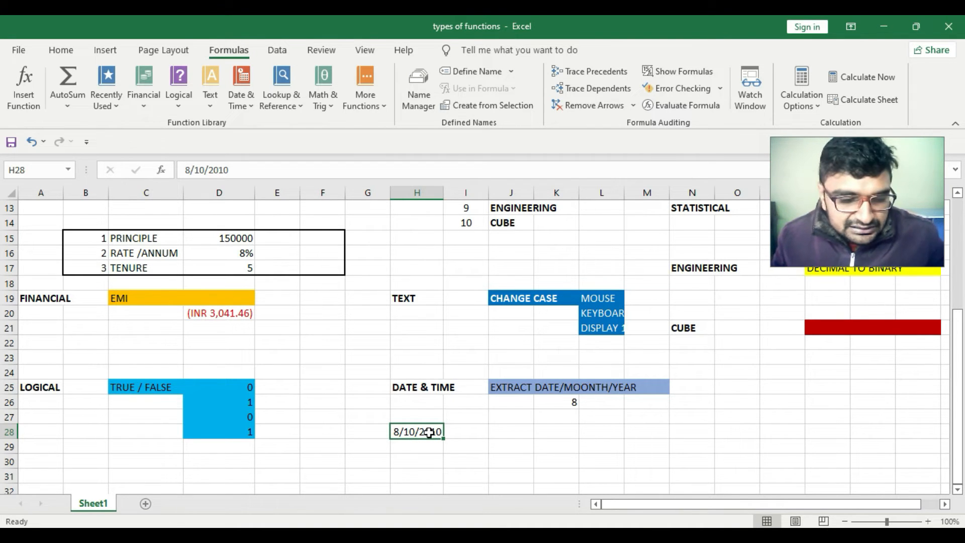
{"action": "key", "text": "ctrl+1"}
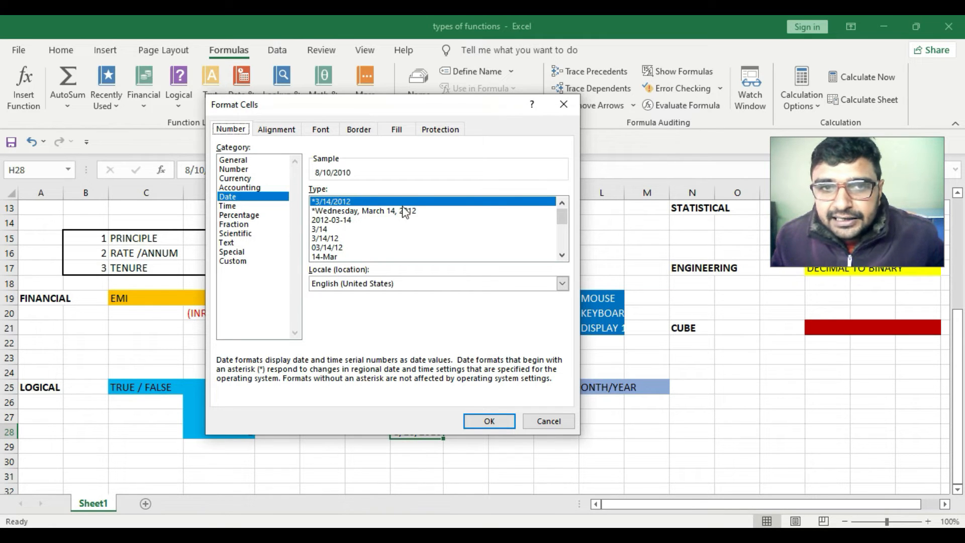
{"action": "left_click", "coordinate": [337, 256]}
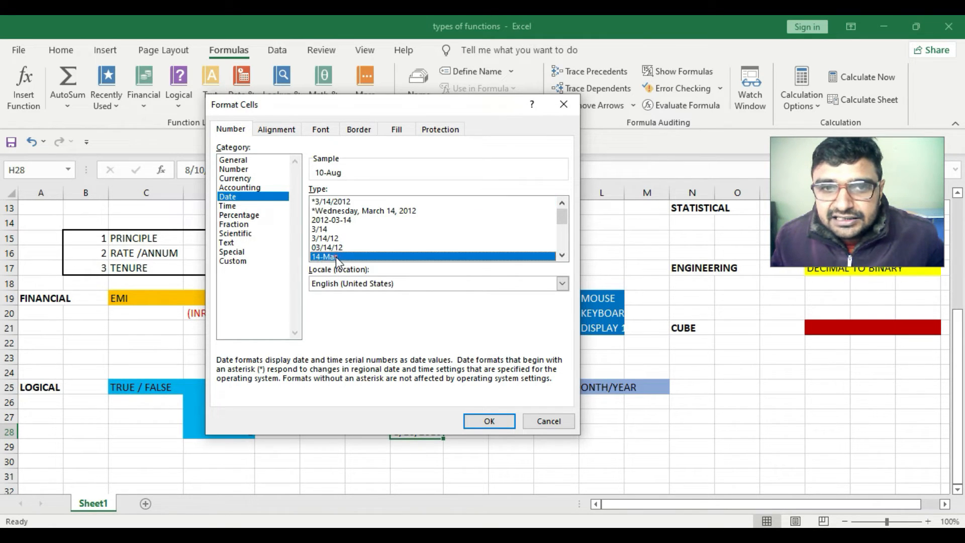
{"action": "left_click", "coordinate": [346, 219]}
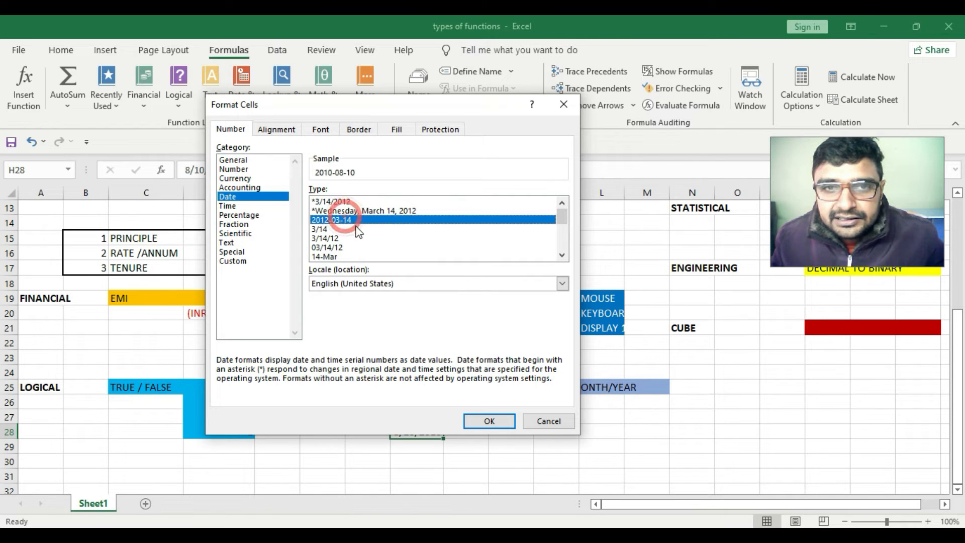
{"action": "left_click", "coordinate": [375, 211]}
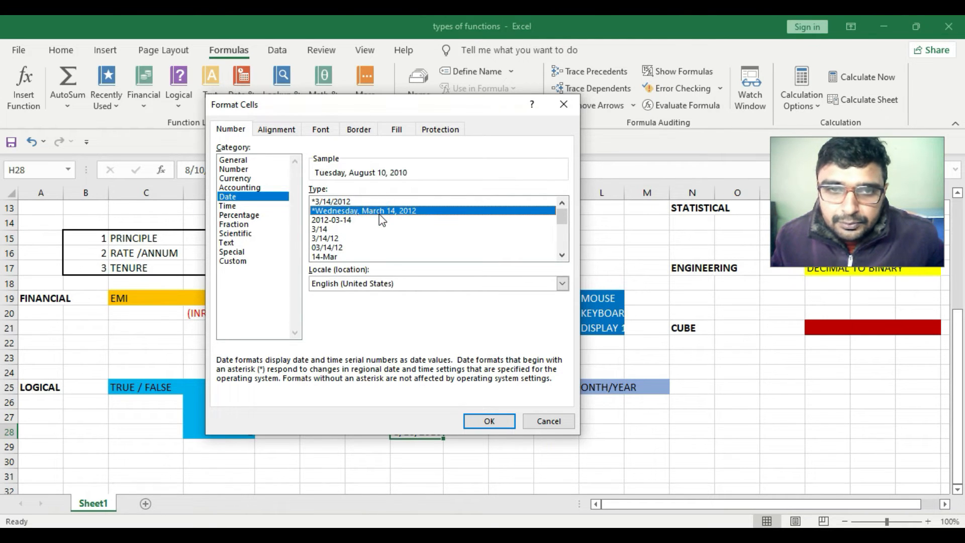
{"action": "left_click", "coordinate": [342, 247]}
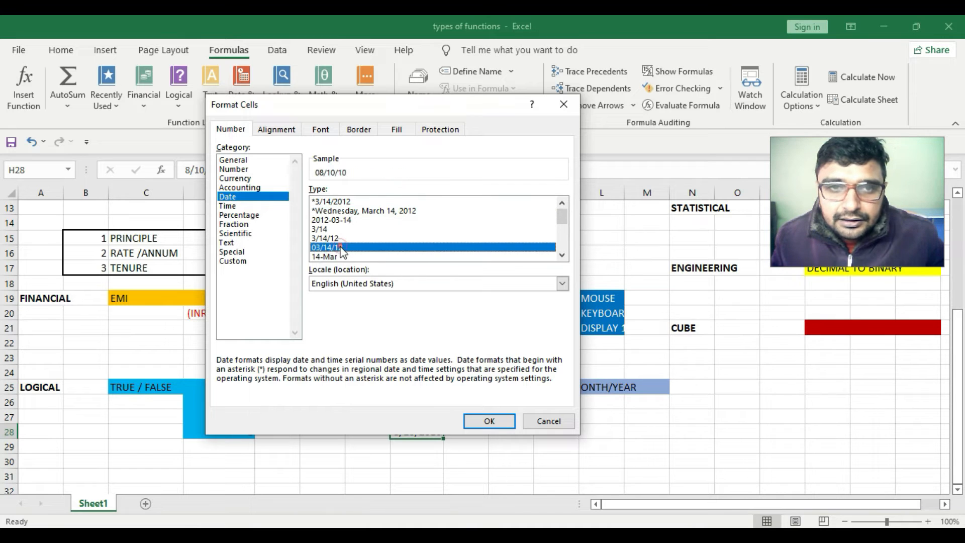
{"action": "scroll", "coordinate": [346, 206], "scroll_direction": "down", "scroll_amount": 2}
{"action": "left_click", "coordinate": [346, 219]}
{"action": "left_click", "coordinate": [501, 422]}
{"action": "left_click", "coordinate": [484, 431]}
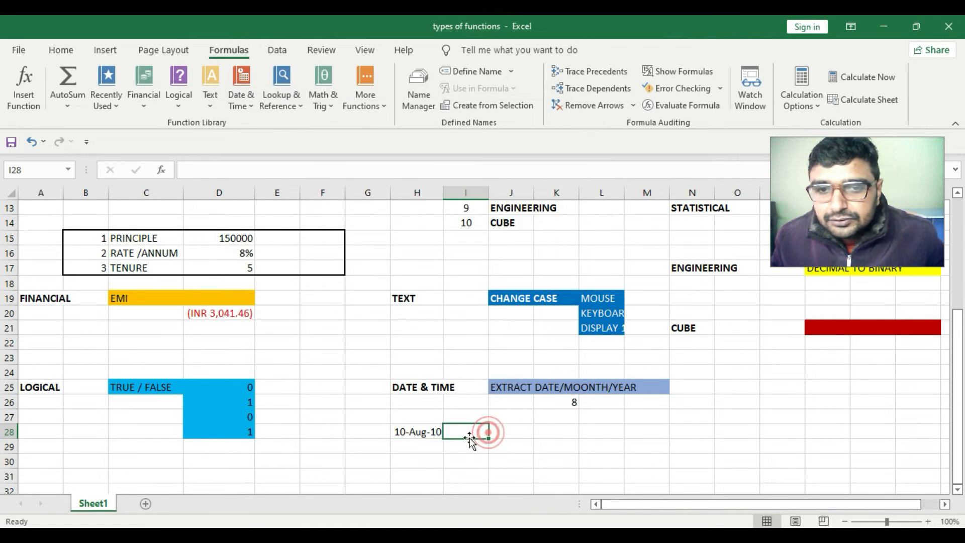
{"action": "left_click", "coordinate": [427, 435]}
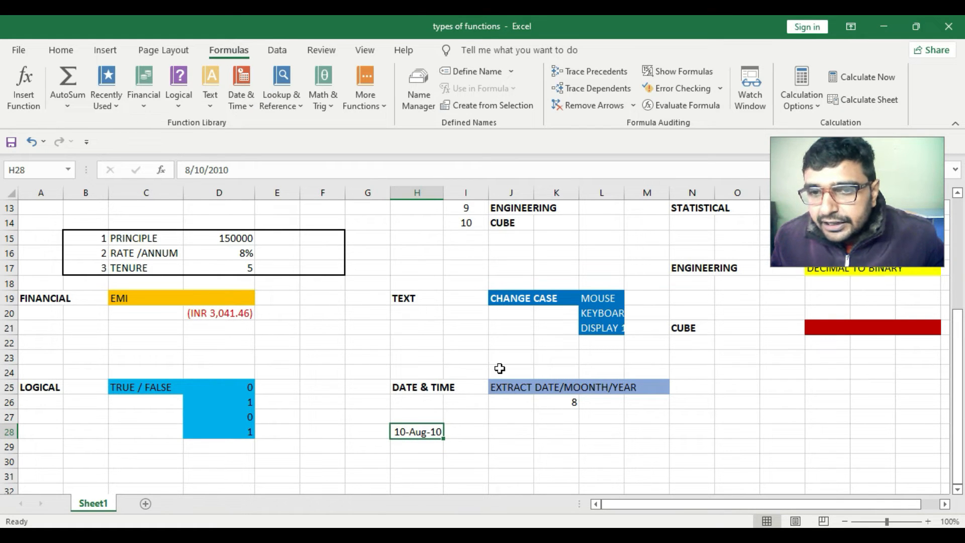
Enter =DAY(H28) in K27 to extract the day from the date
{"action": "left_click", "coordinate": [563, 417]}
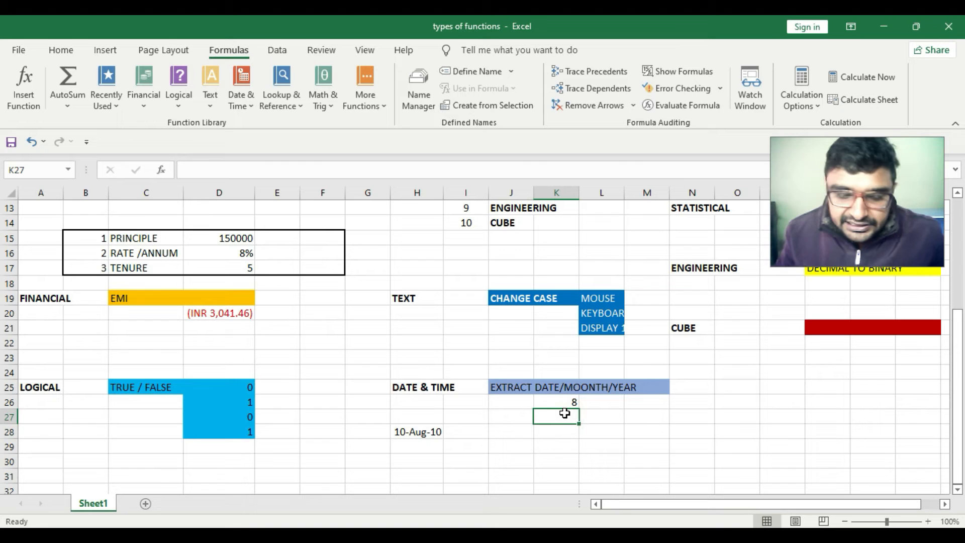
{"action": "type", "text": "="}
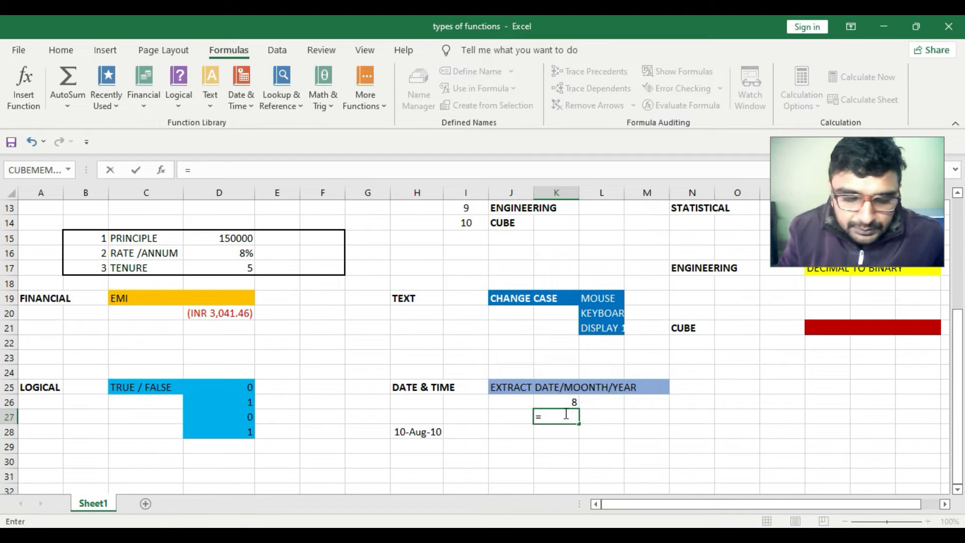
{"action": "type", "text": "day"}
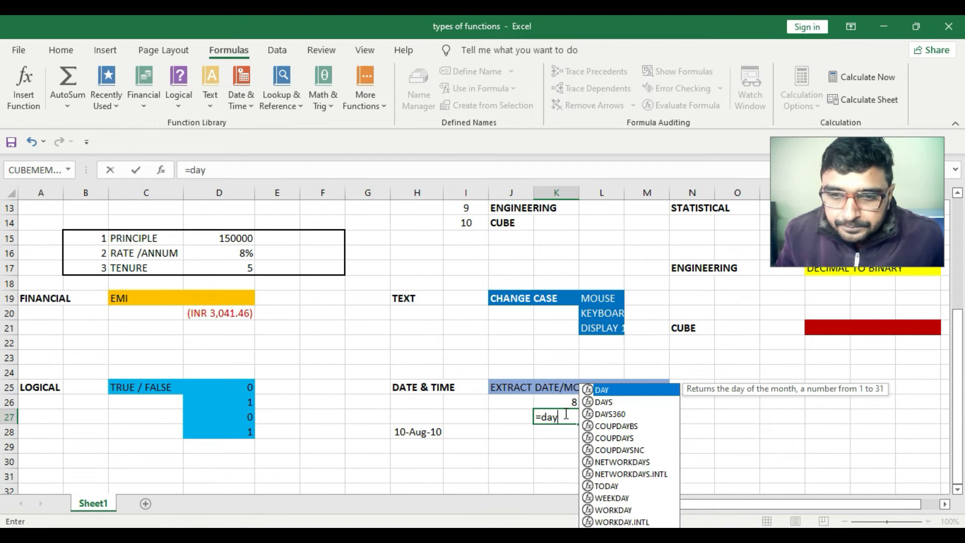
{"action": "key", "text": "Tab"}
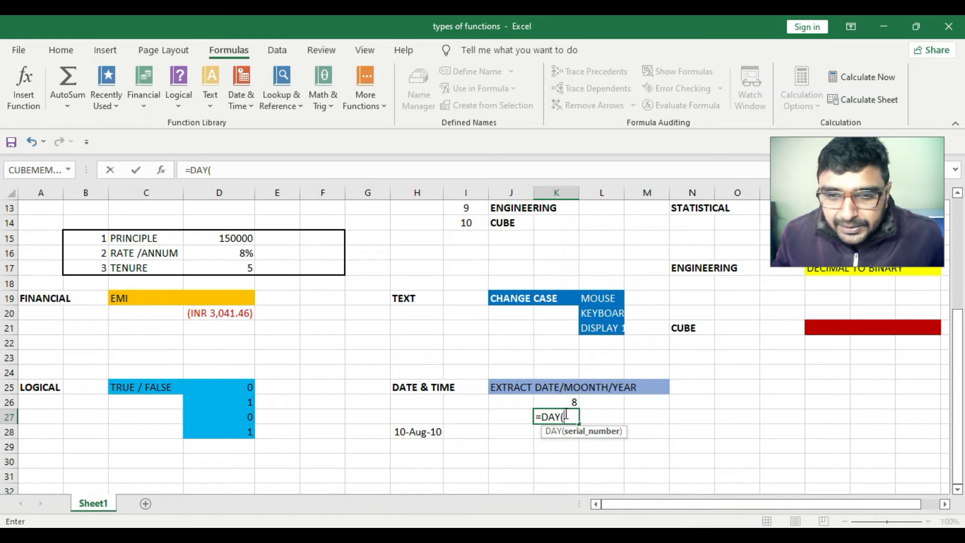
{"action": "left_click", "coordinate": [431, 431]}
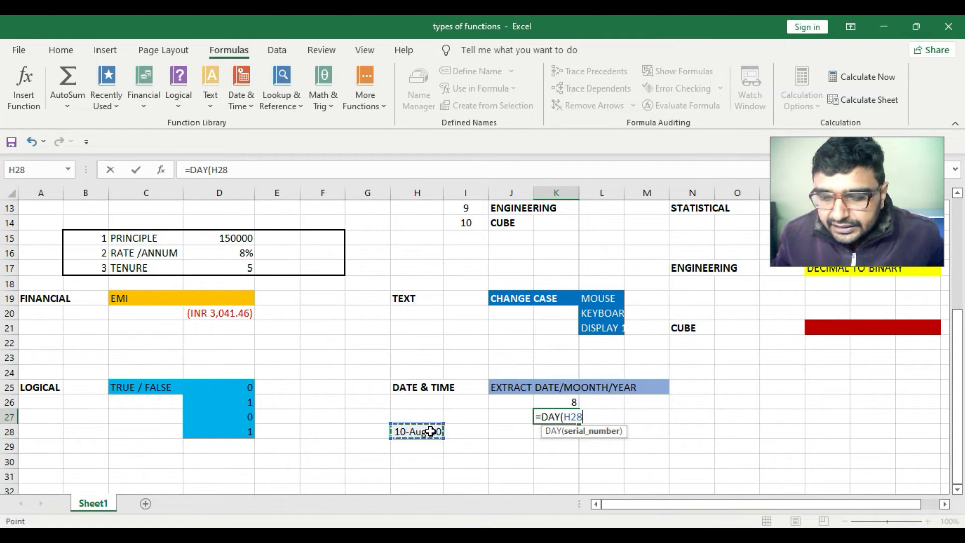
{"action": "key", "text": "Return"}
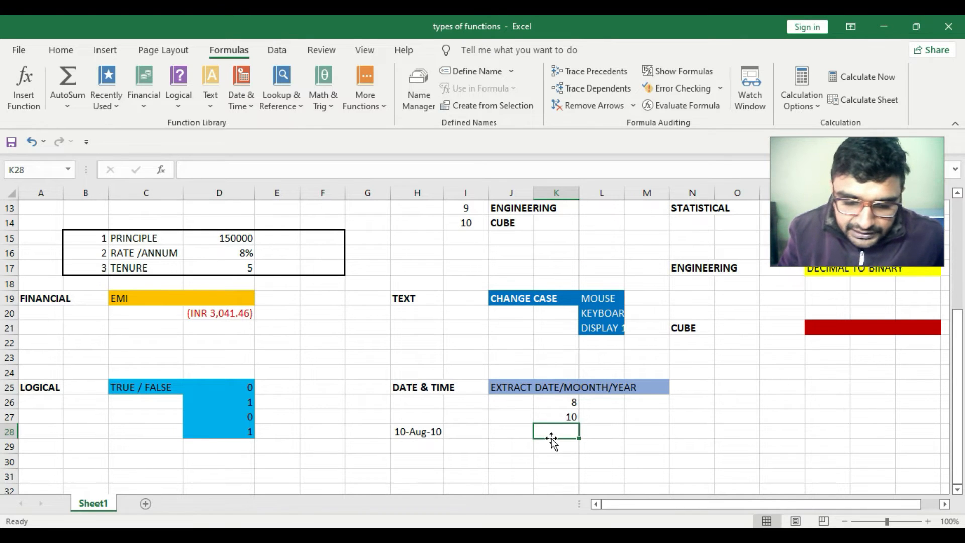
Enter =YEAR(H28) in K28 to extract the year from the date
{"action": "type", "text": "=ye"}
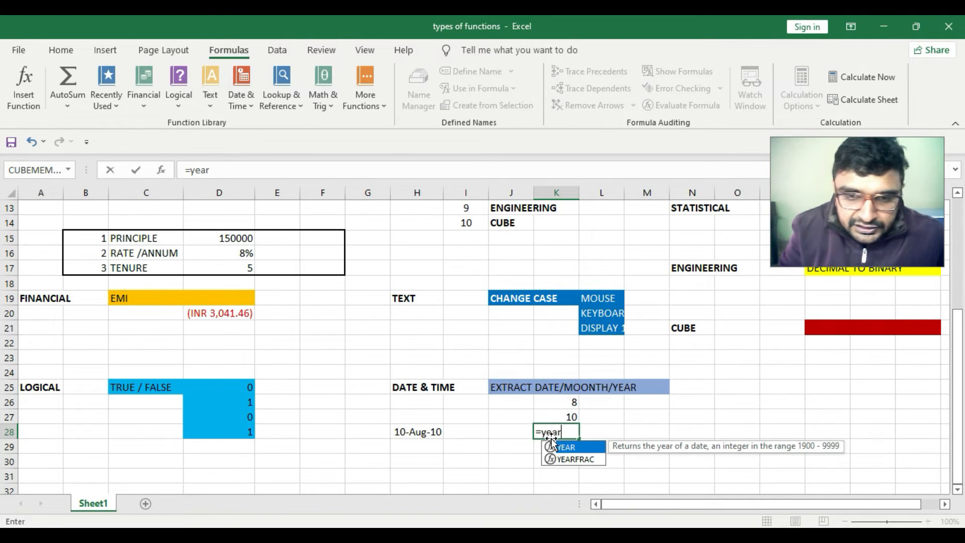
{"action": "type", "text": "ar"}
{"action": "key", "text": "Tab"}
{"action": "left_click", "coordinate": [418, 433]}
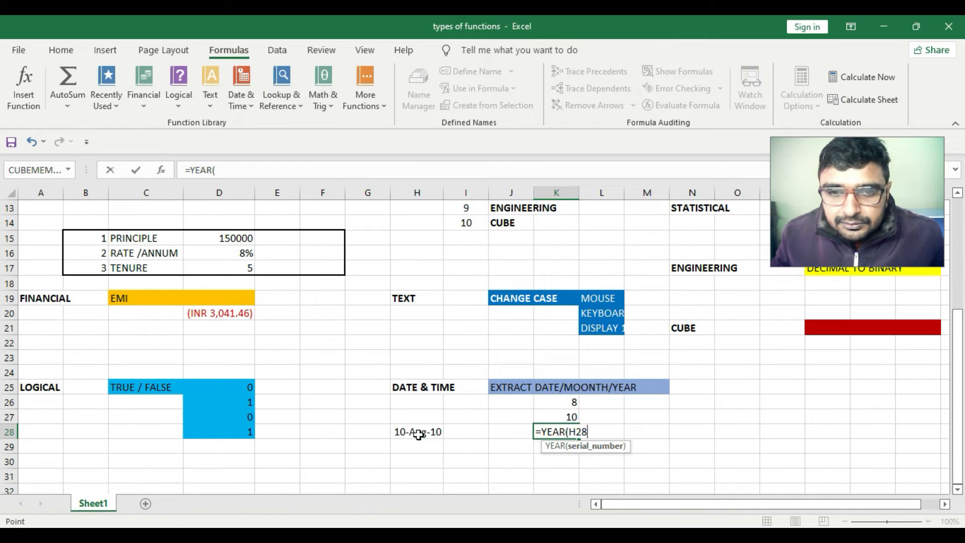
{"action": "key", "text": "Return"}
Browse the functions listed under the Lookup & Reference category
{"action": "left_click_drag", "start_coordinate": [571, 398], "coordinate": [565, 436]}
{"action": "left_click", "coordinate": [609, 434]}
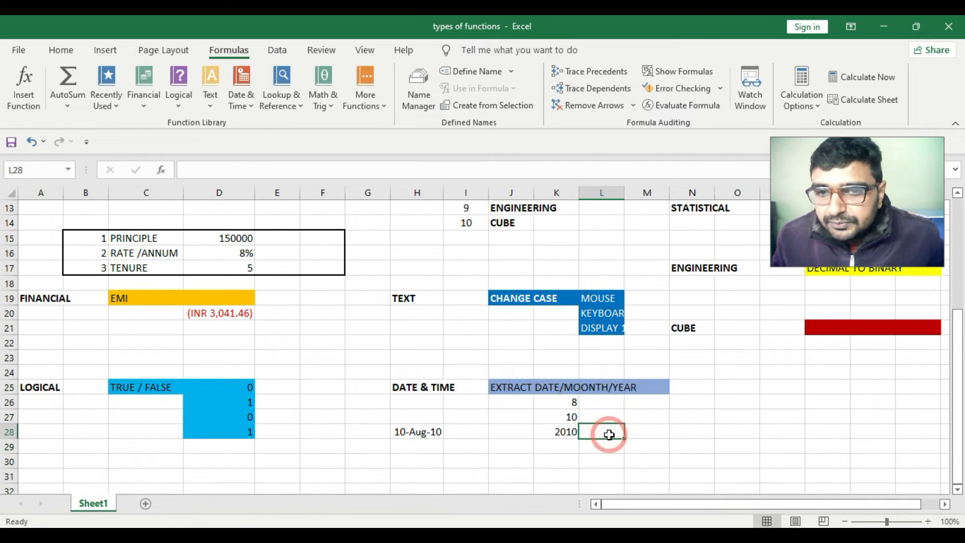
{"action": "scroll", "coordinate": [564, 405], "scroll_direction": "up", "scroll_amount": 1}
{"action": "scroll", "coordinate": [538, 415], "scroll_direction": "down", "scroll_amount": 2}
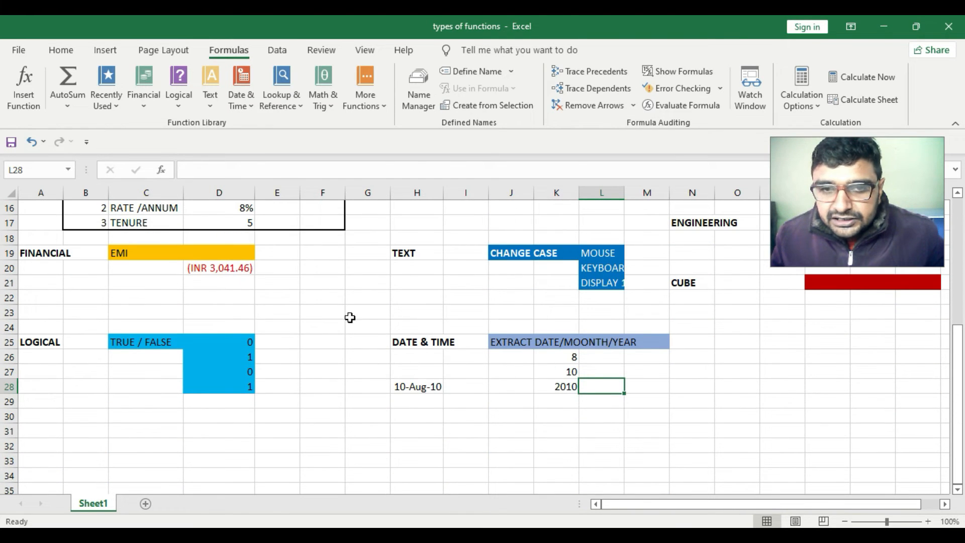
{"action": "scroll", "coordinate": [583, 312], "scroll_direction": "up", "scroll_amount": 4}
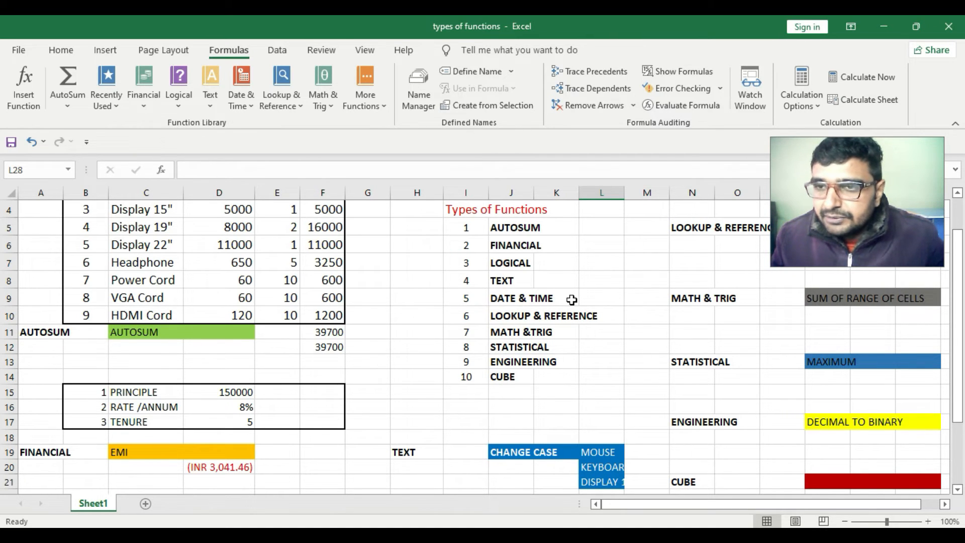
{"action": "scroll", "coordinate": [572, 300], "scroll_direction": "up", "scroll_amount": 1}
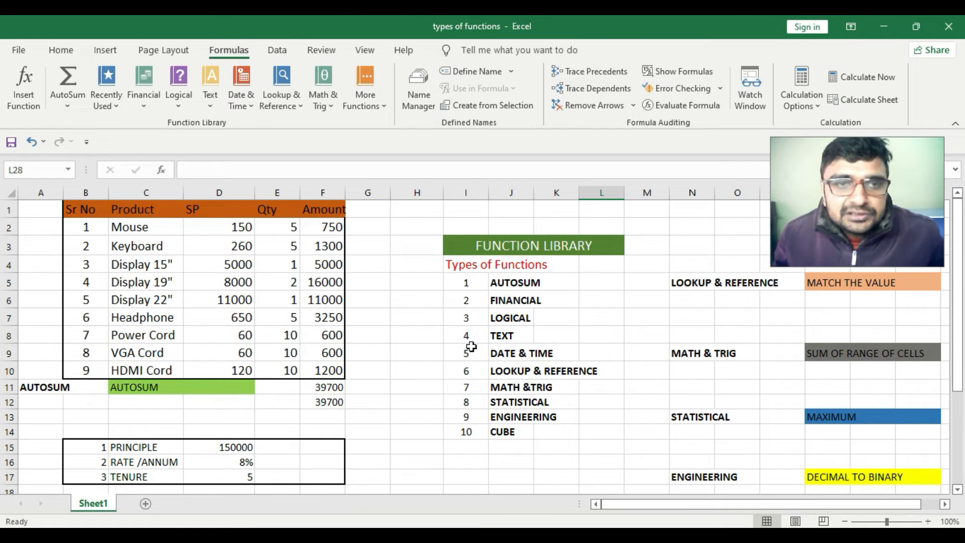
{"action": "left_click", "coordinate": [298, 111]}
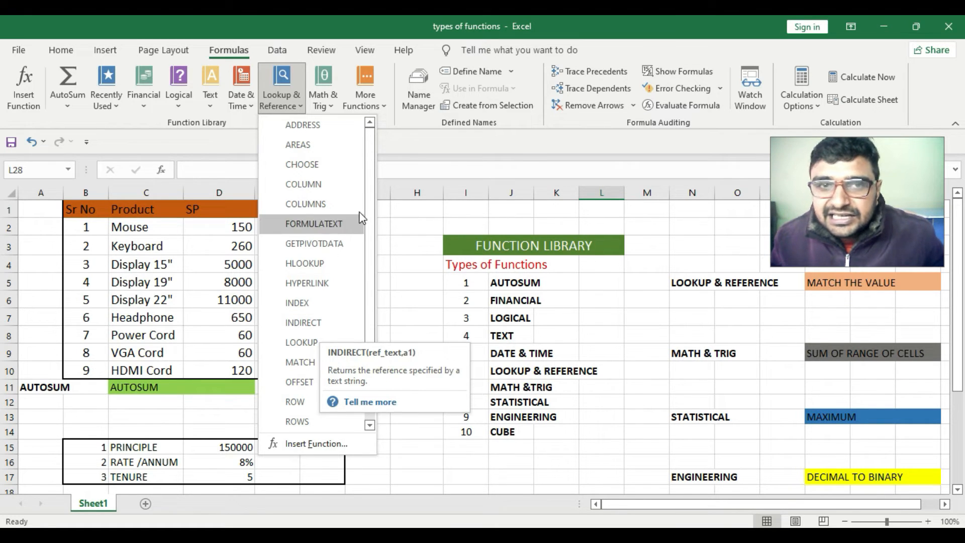
{"action": "scroll", "coordinate": [354, 228], "scroll_direction": "down", "scroll_amount": 1}
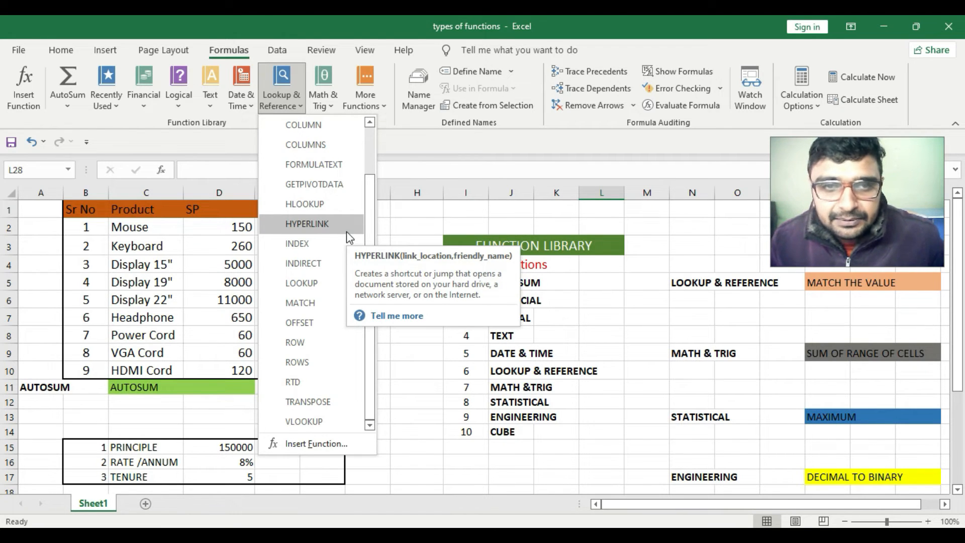
{"action": "left_click", "coordinate": [831, 296]}
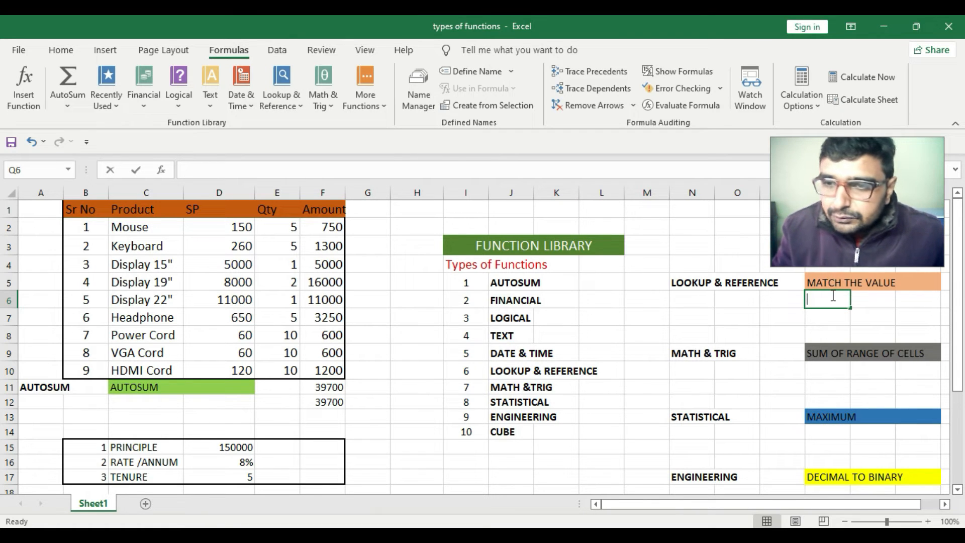
{"action": "type", "text": "="}
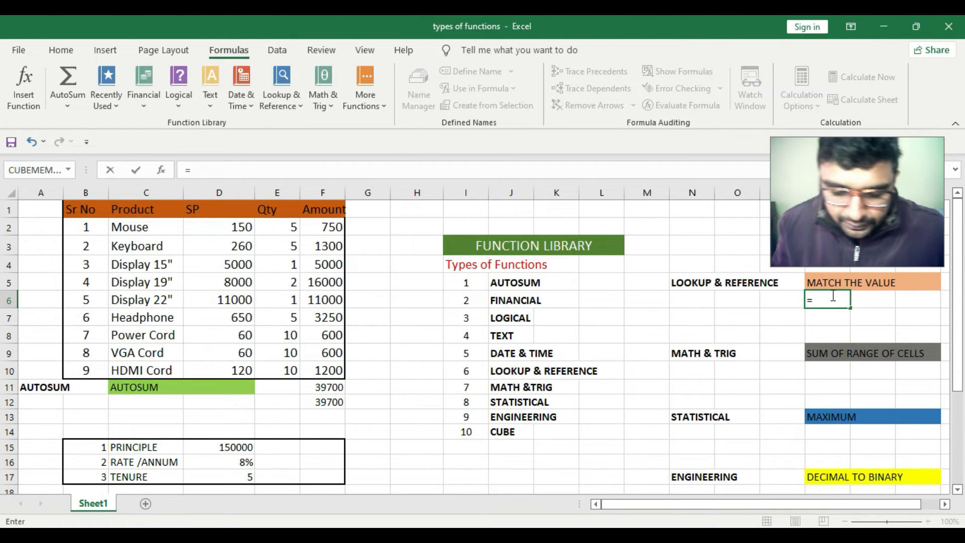
{"action": "type", "text": "match"}
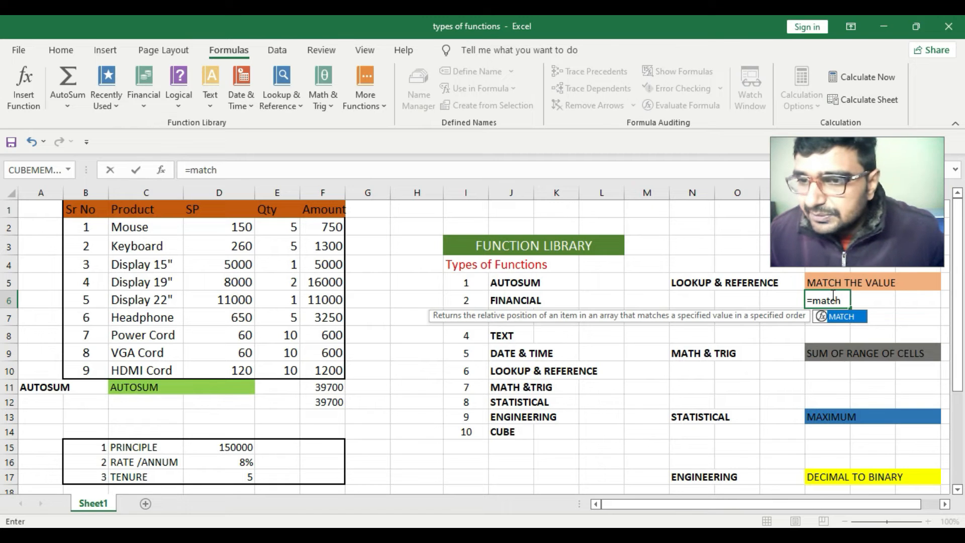
{"action": "key", "text": "Tab"}
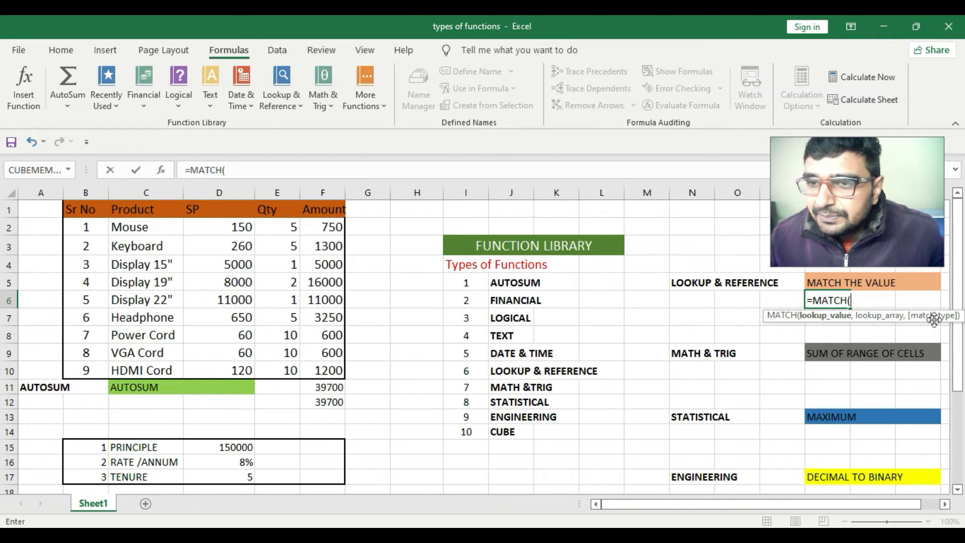
{"action": "key", "text": "Escape"}
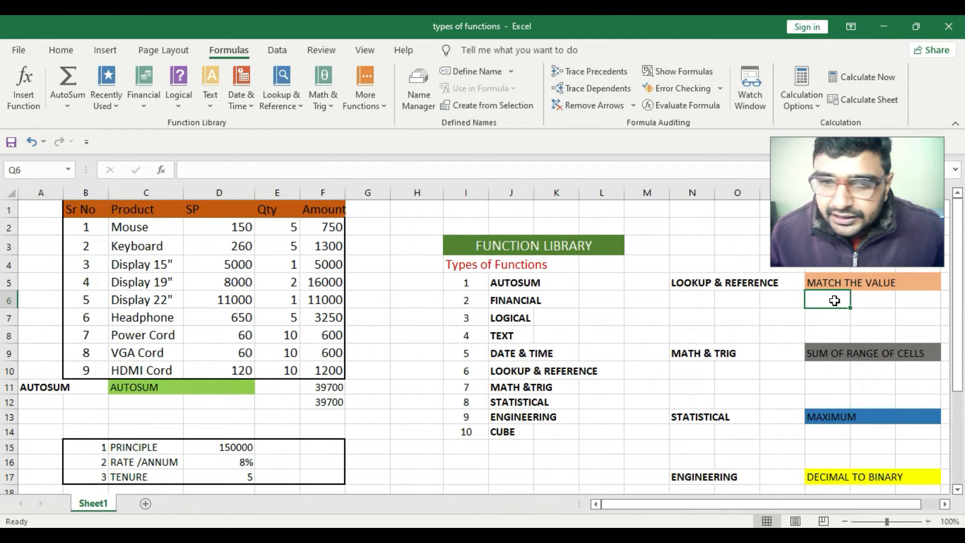
Enter Headphone in P6 beside MATCH THE VALUE as the value to look up
{"action": "left_click", "coordinate": [793, 315]}
{"action": "left_click", "coordinate": [773, 300]}
{"action": "type", "text": "Headphone"}
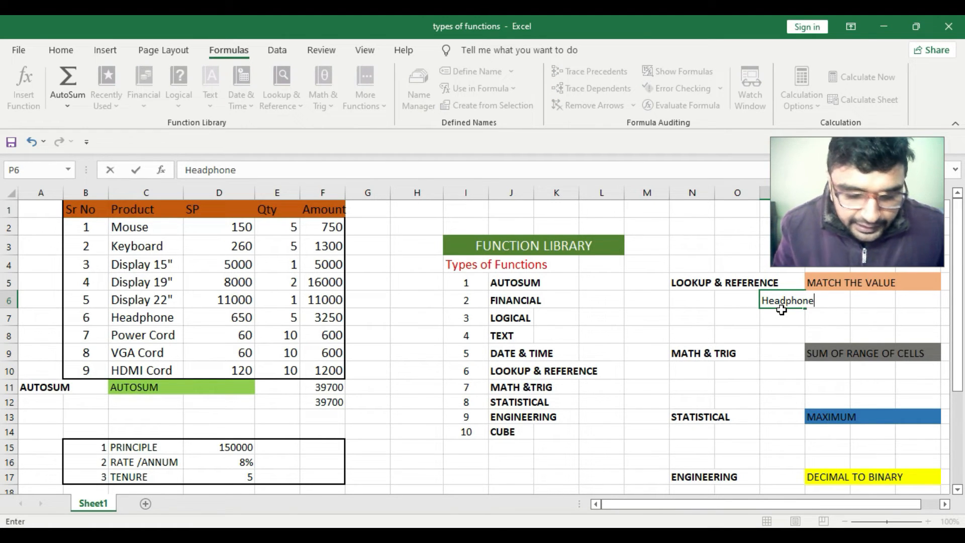
{"action": "left_click", "coordinate": [826, 319]}
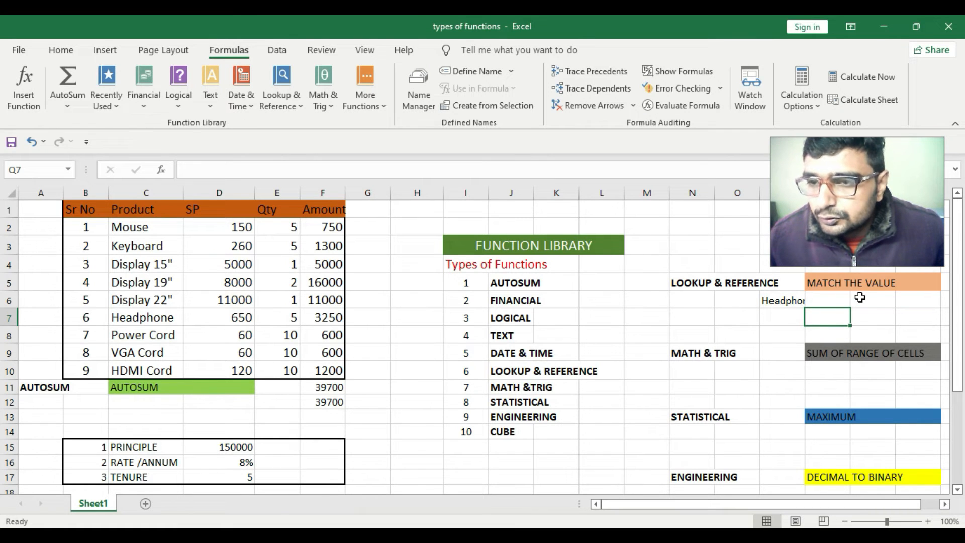
Enter =MATCH(P6,C2:C10,) in R6 to find Headphone's position in the Product column
{"action": "left_click", "coordinate": [859, 297]}
{"action": "left_click", "coordinate": [779, 301]}
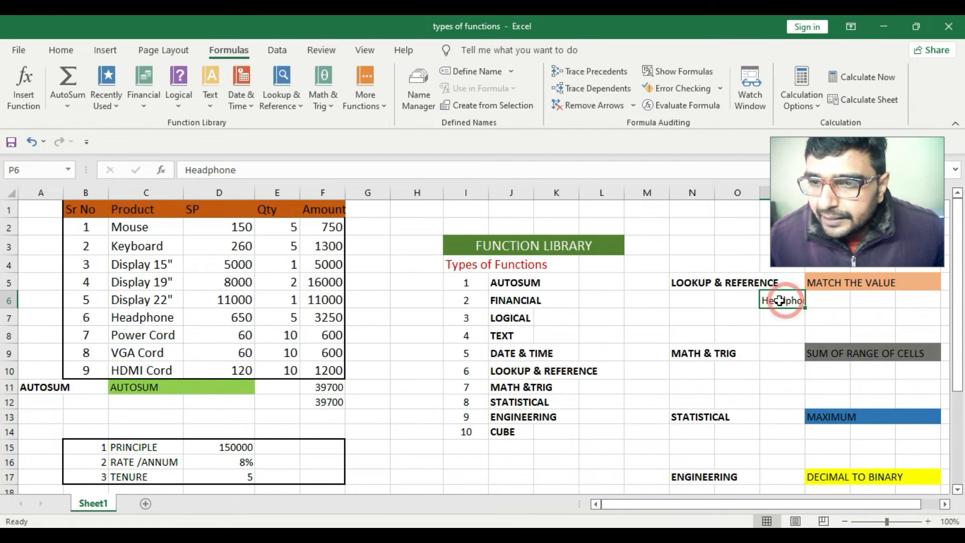
{"action": "left_click", "coordinate": [859, 299]}
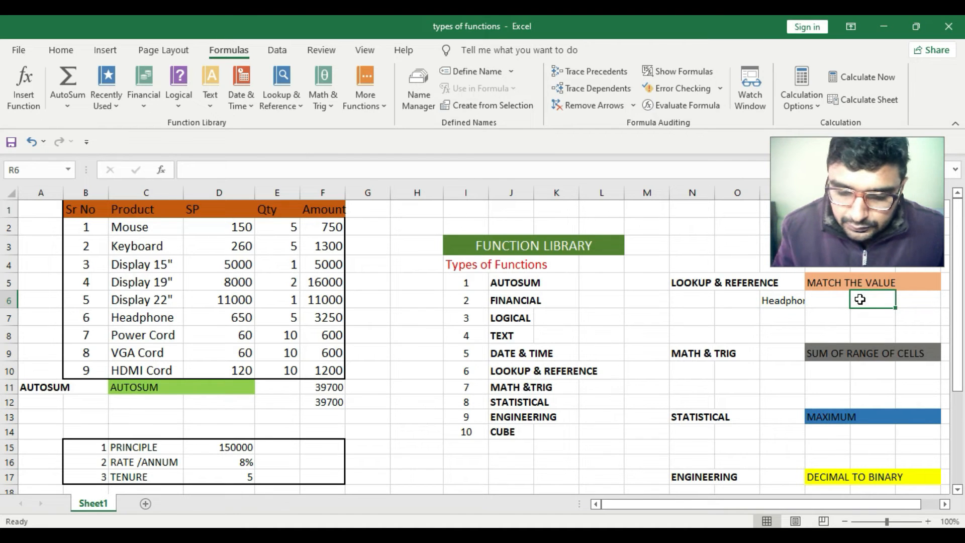
{"action": "type", "text": "=match"}
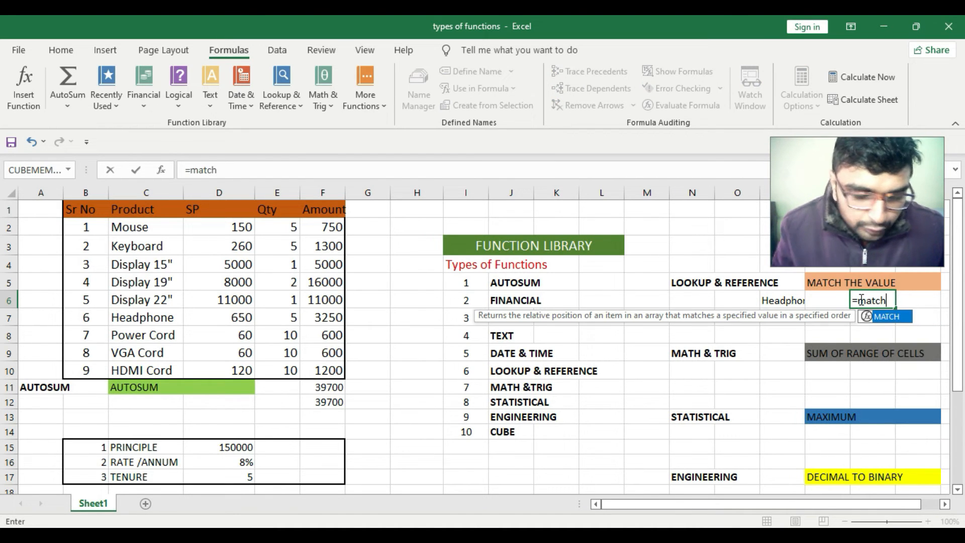
{"action": "key", "text": "Tab"}
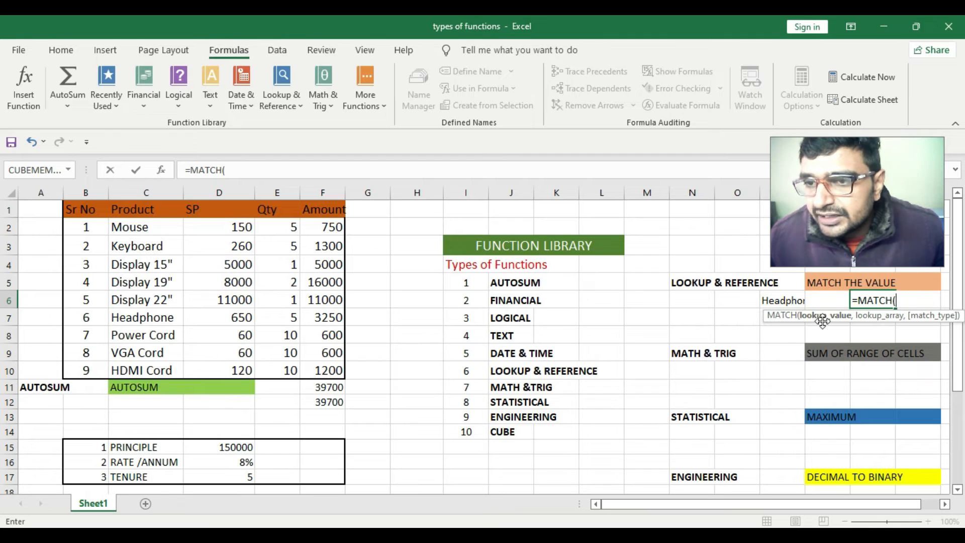
{"action": "left_click", "coordinate": [774, 300]}
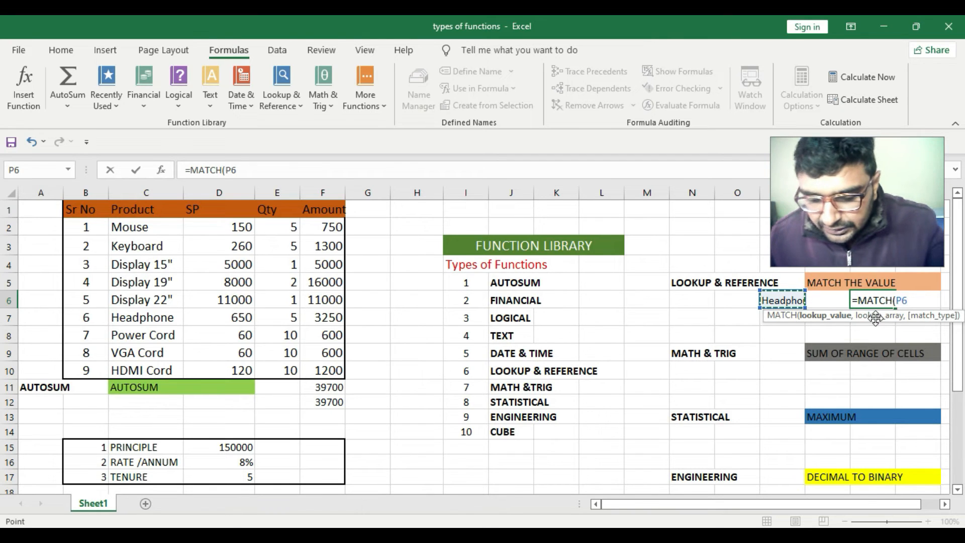
{"action": "type", "text": ","}
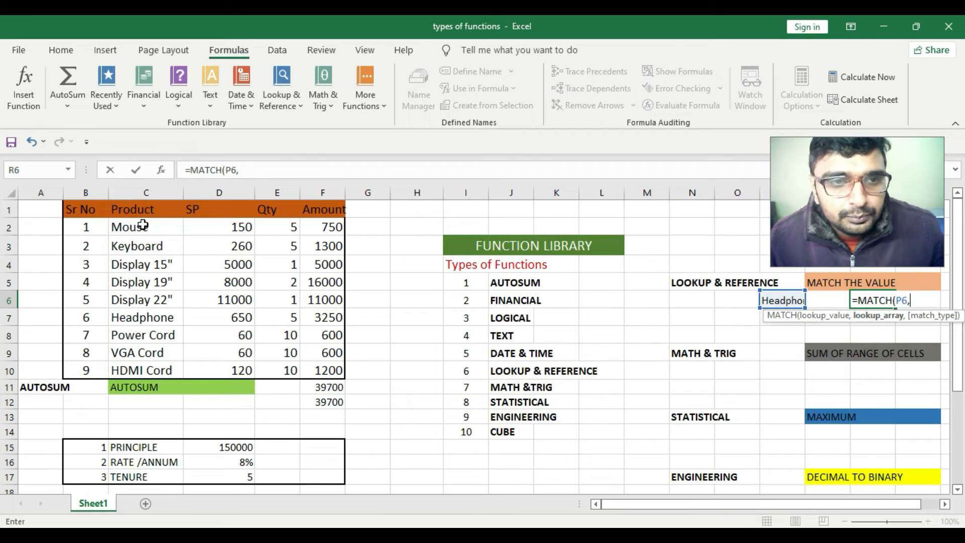
{"action": "left_click_drag", "start_coordinate": [139, 227], "coordinate": [142, 364]}
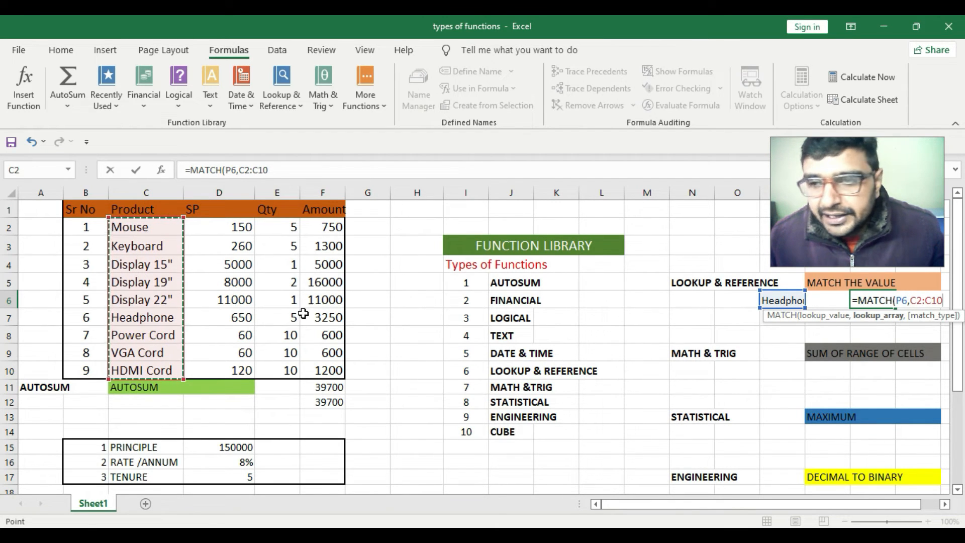
{"action": "type", "text": ",0"}
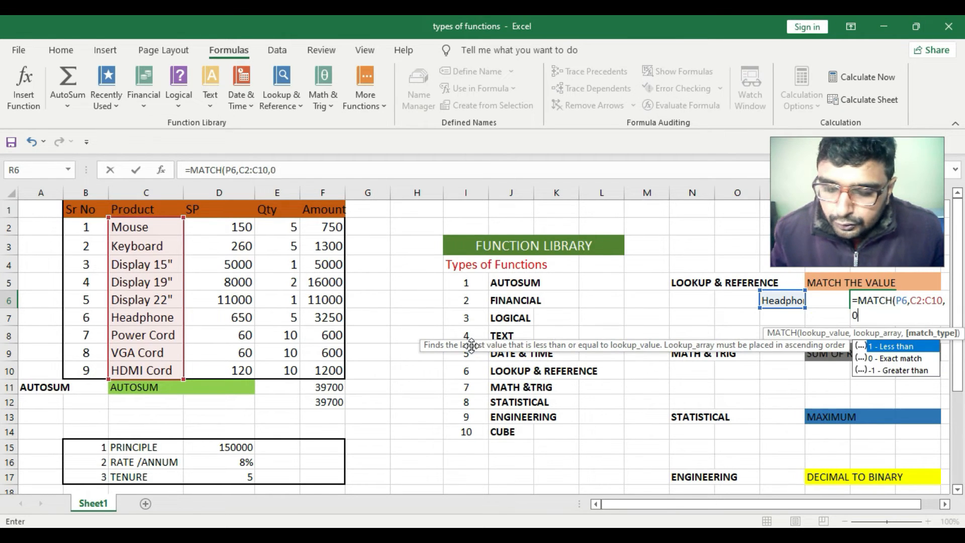
{"action": "key", "text": "Return"}
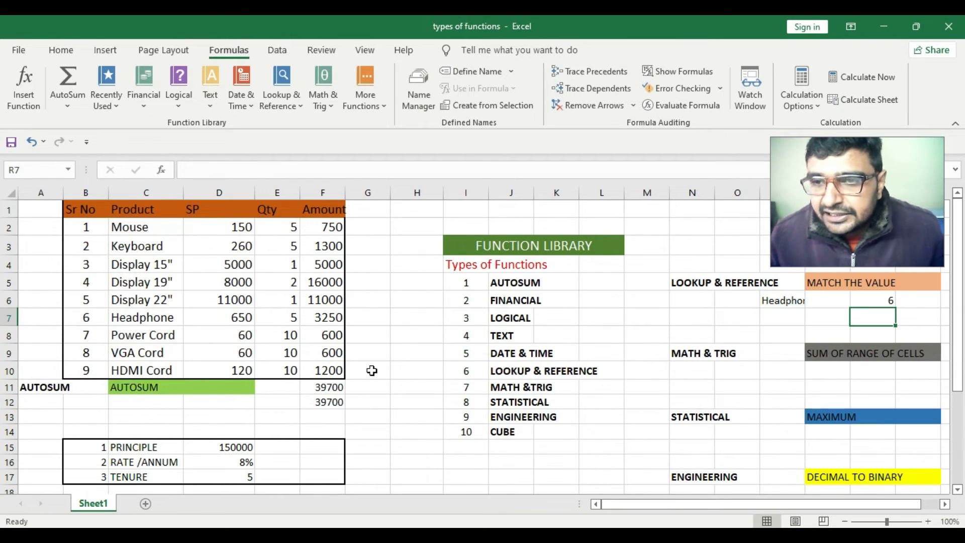
Browse the functions listed under the Math & Trig category
{"action": "left_click_drag", "start_coordinate": [765, 301], "coordinate": [901, 300]}
{"action": "left_click", "coordinate": [898, 301]}
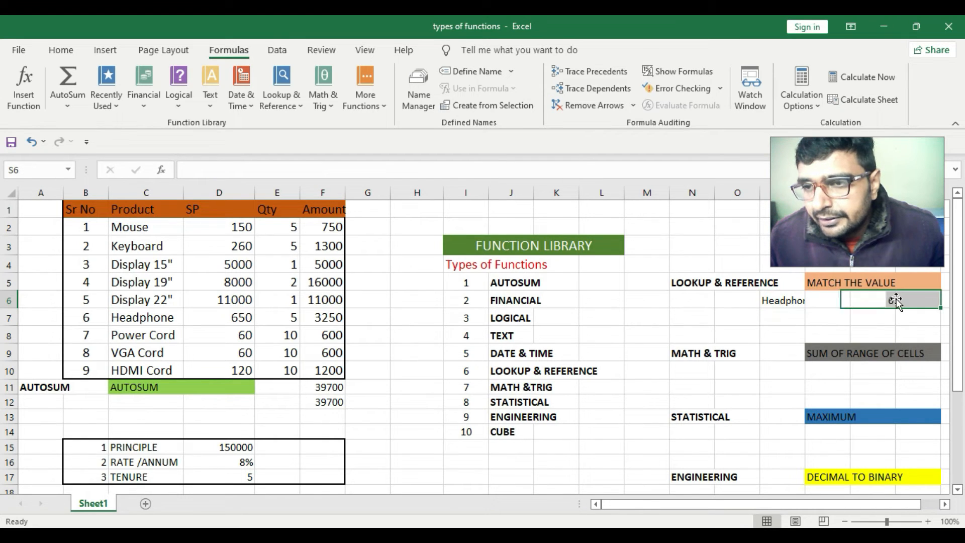
{"action": "left_click_drag", "start_coordinate": [801, 300], "coordinate": [887, 301]}
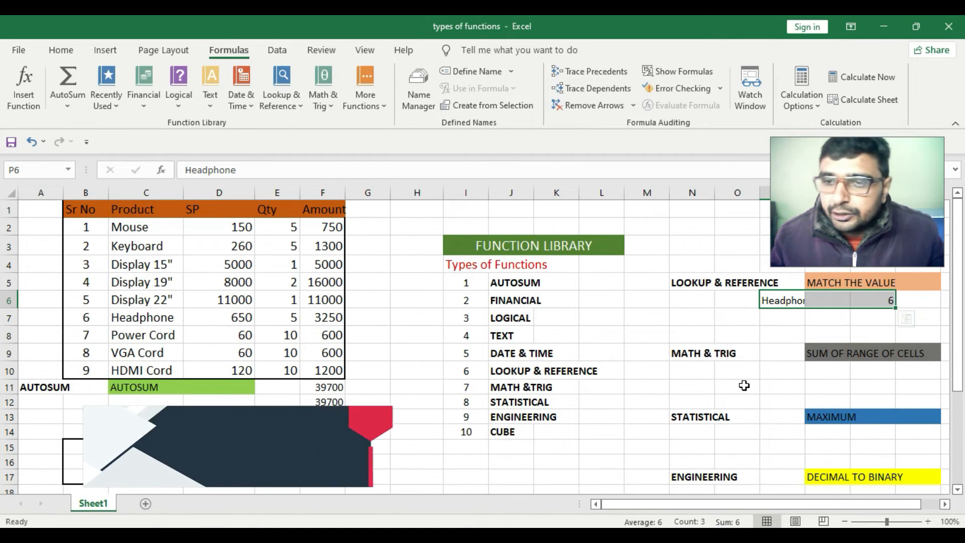
{"action": "left_click", "coordinate": [722, 370]}
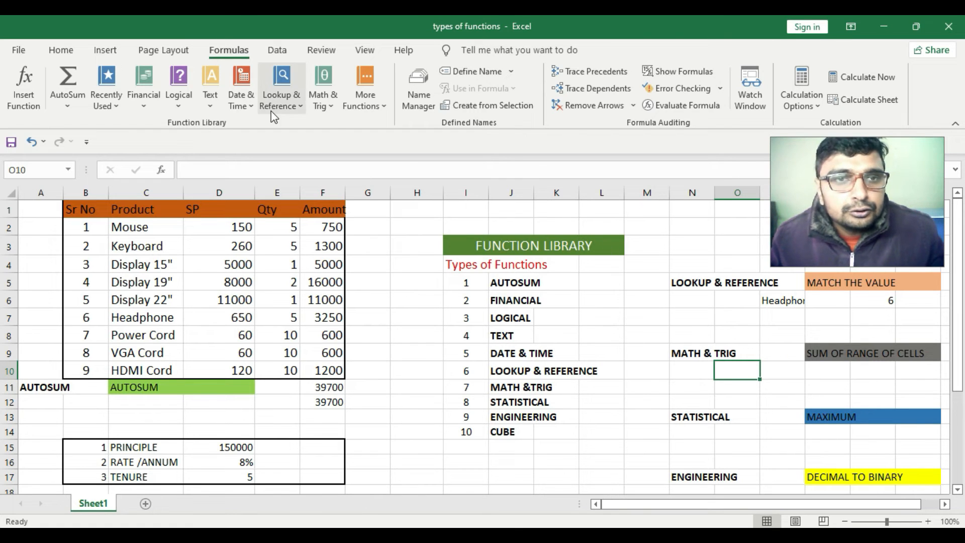
{"action": "left_click", "coordinate": [331, 111]}
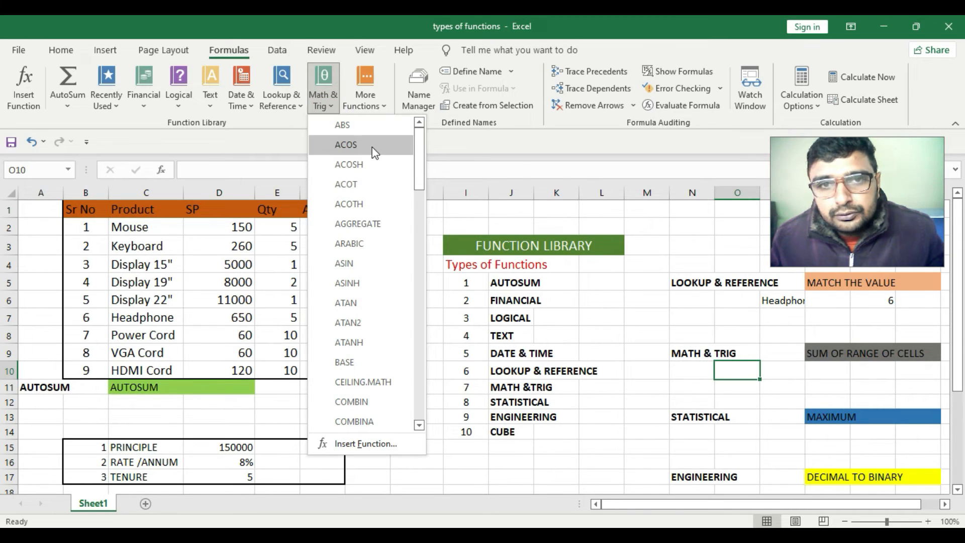
{"action": "scroll", "coordinate": [382, 257], "scroll_direction": "down", "scroll_amount": 4}
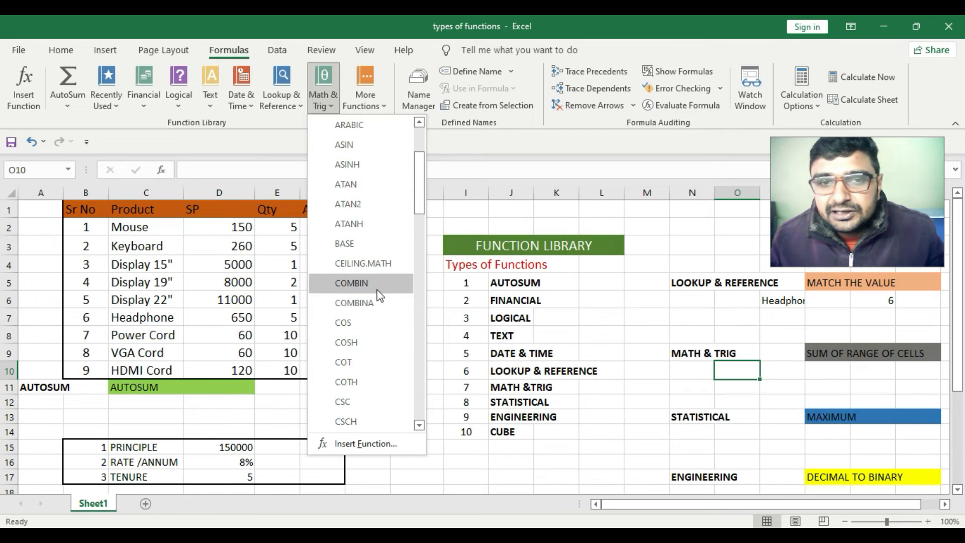
Scroll through the remaining functions in the Math & Trig list
{"action": "scroll", "coordinate": [373, 303], "scroll_direction": "down", "scroll_amount": 1}
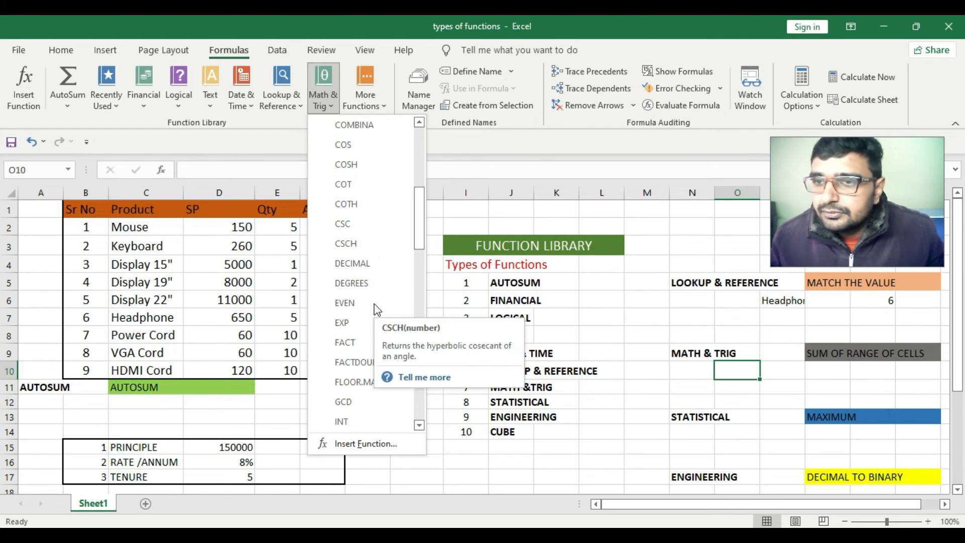
{"action": "scroll", "coordinate": [374, 303], "scroll_direction": "down", "scroll_amount": 5}
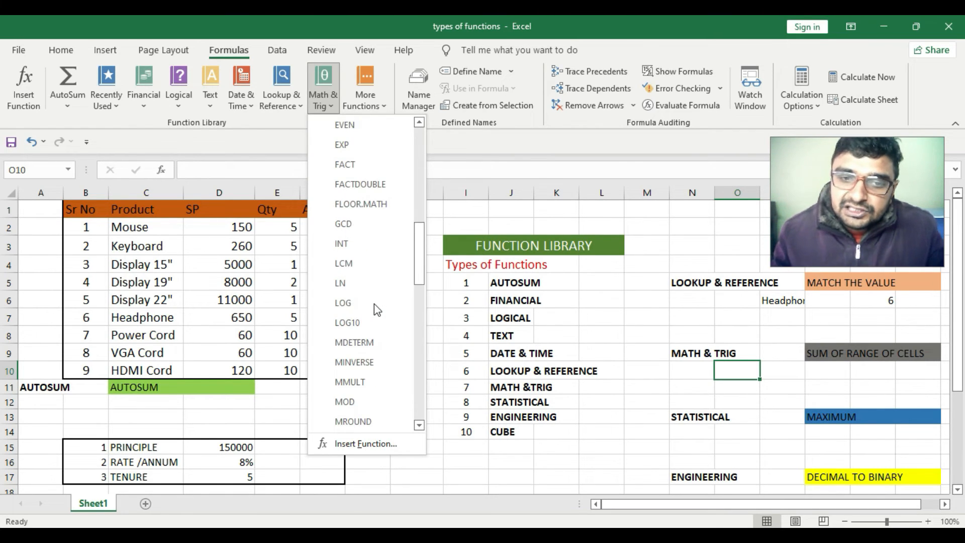
{"action": "scroll", "coordinate": [373, 304], "scroll_direction": "down", "scroll_amount": 2}
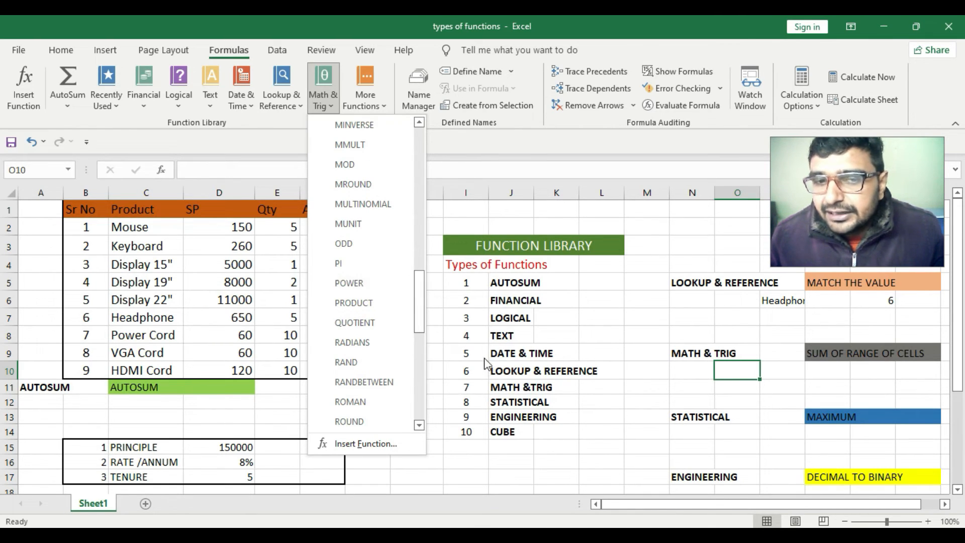
Enter =SUM(F2:F10) in Q10 under SUM OF RANGE OF CELLS to total the Amount column
{"action": "left_click", "coordinate": [843, 371]}
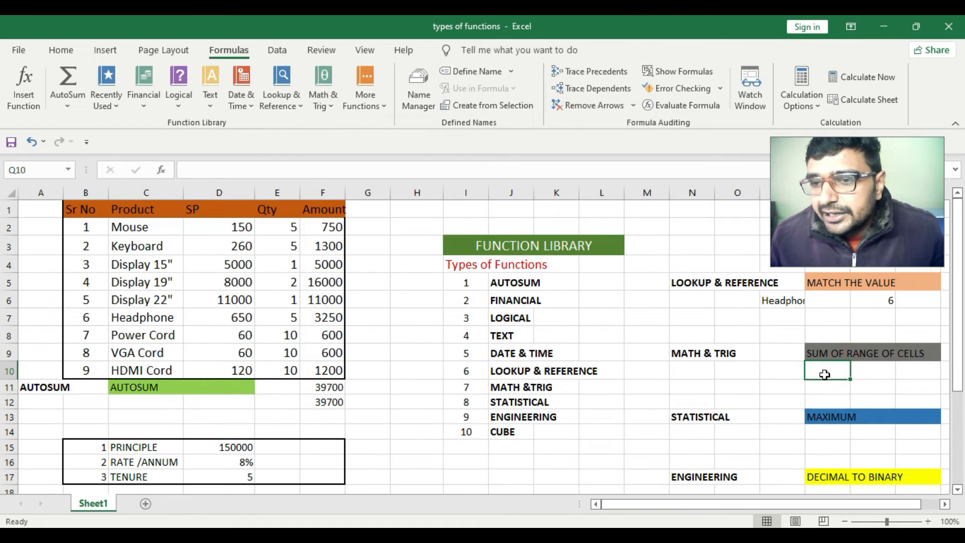
{"action": "left_click", "coordinate": [746, 372]}
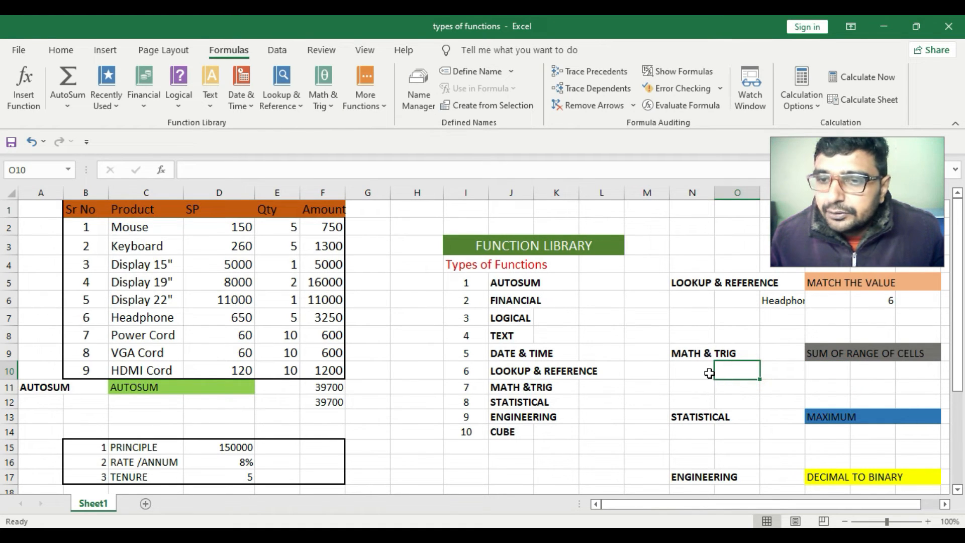
{"action": "left_click", "coordinate": [801, 370]}
{"action": "double_click", "coordinate": [828, 370]}
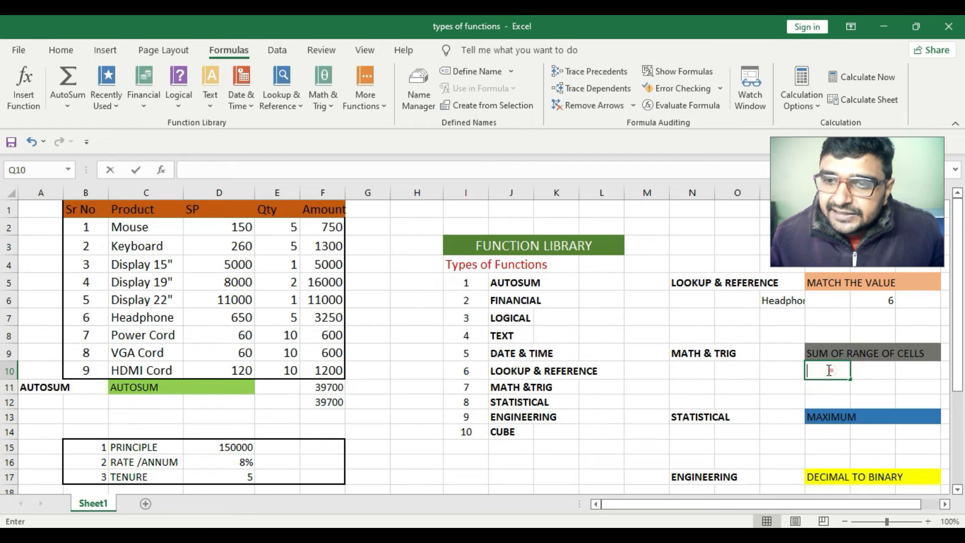
{"action": "type", "text": "="}
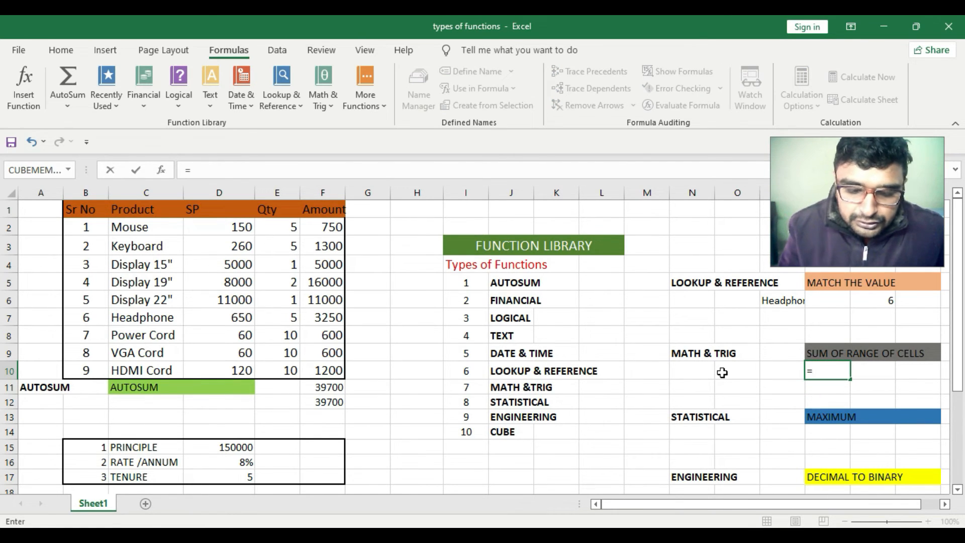
{"action": "type", "text": "sum"}
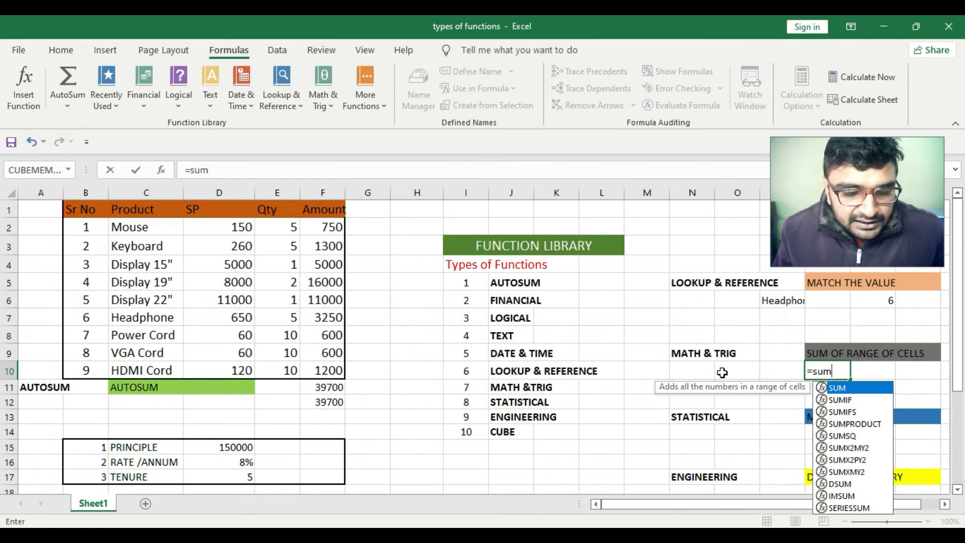
{"action": "key", "text": "Tab"}
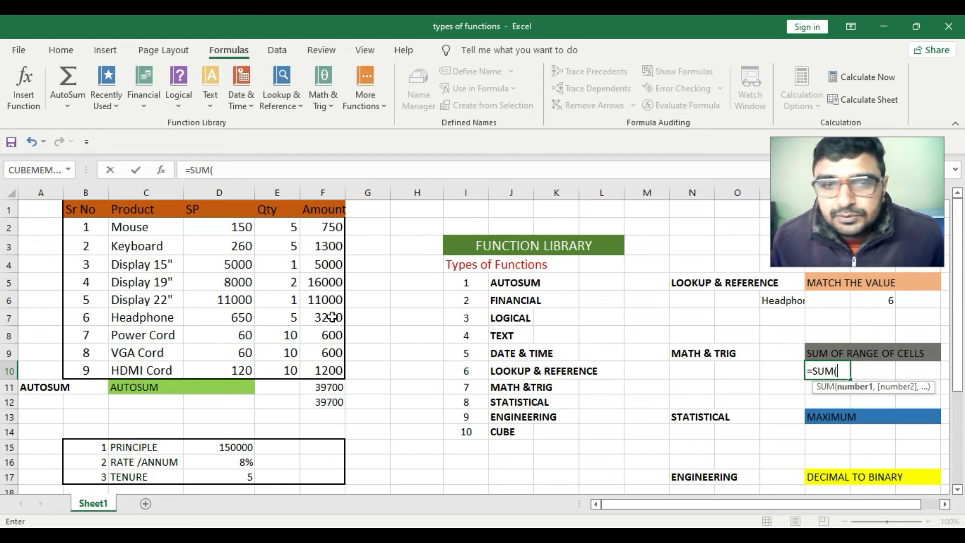
{"action": "left_click_drag", "start_coordinate": [325, 227], "coordinate": [326, 375]}
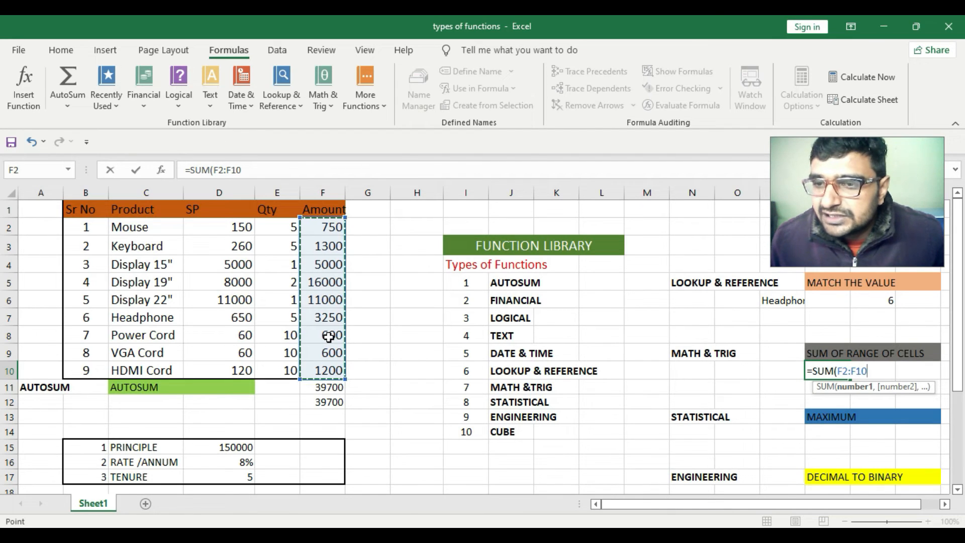
{"action": "key", "text": "Return"}
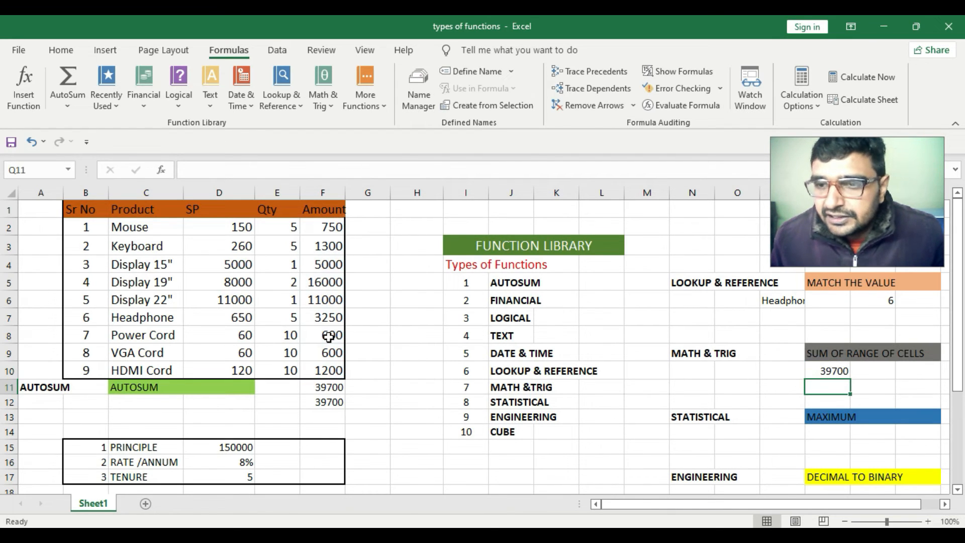
{"action": "left_click", "coordinate": [836, 370]}
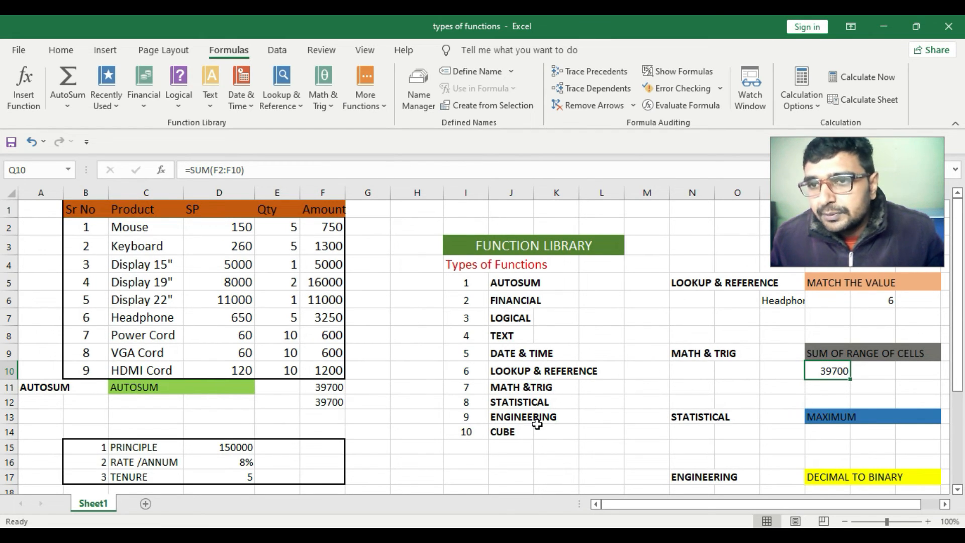
Browse the More Functions categories, including the Statistical and Cube function lists
{"action": "left_click", "coordinate": [385, 105]}
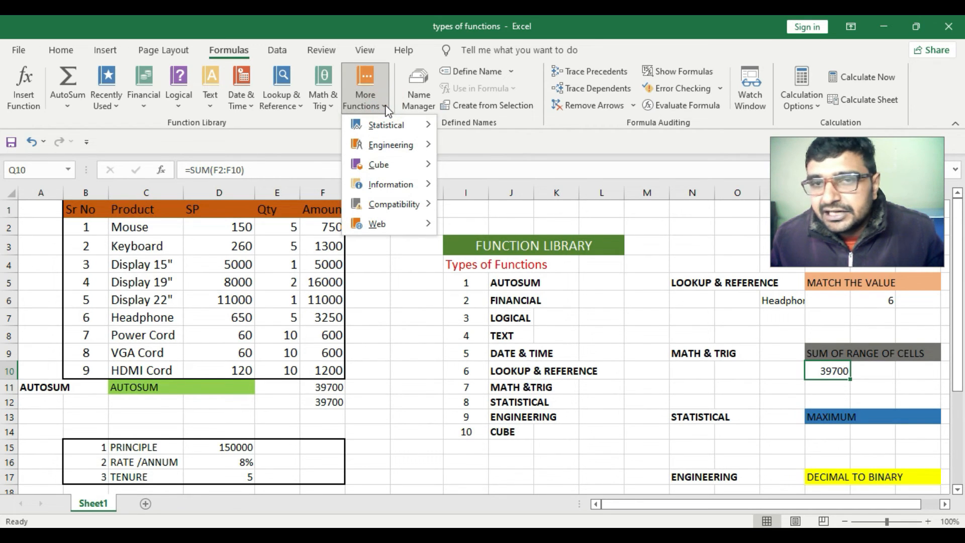
{"action": "mouse_move", "coordinate": [395, 126]}
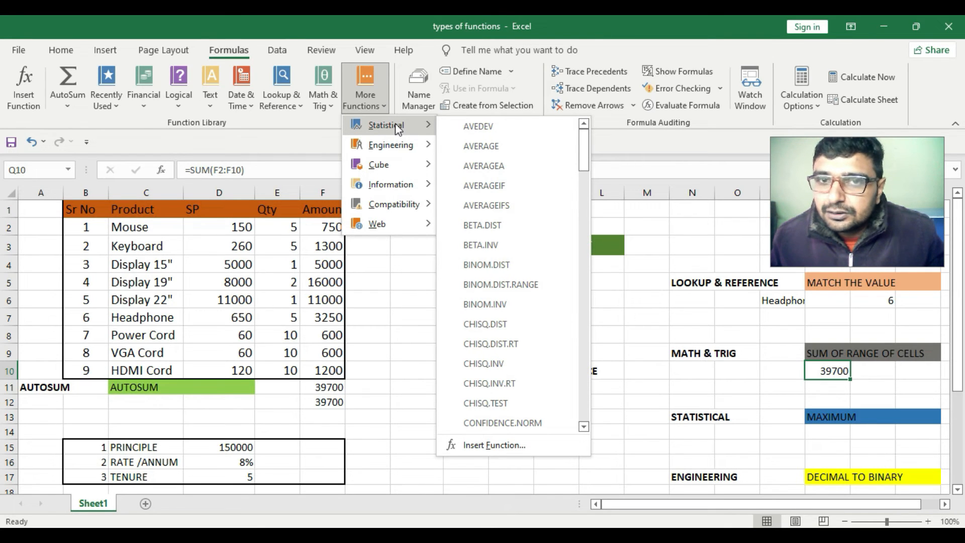
{"action": "mouse_move", "coordinate": [397, 149]}
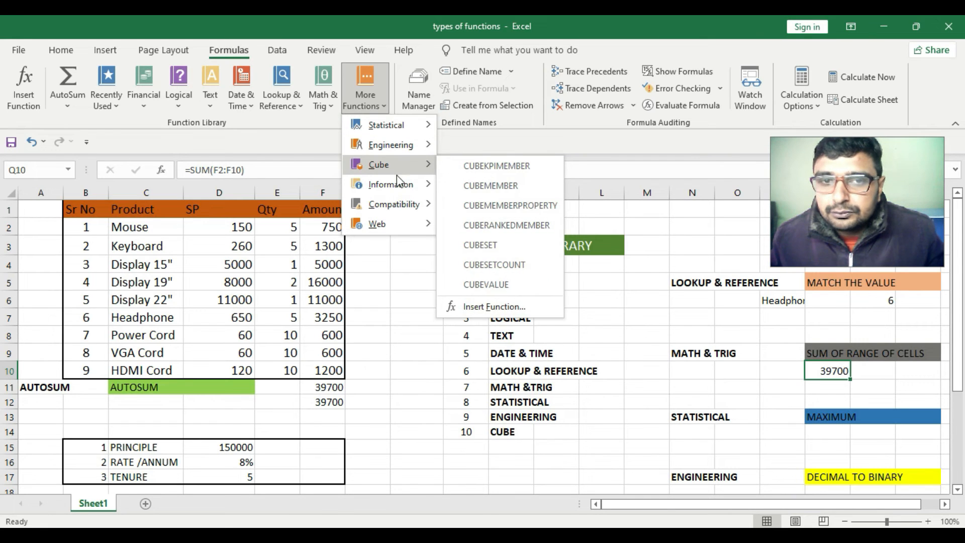
{"action": "mouse_move", "coordinate": [400, 188]}
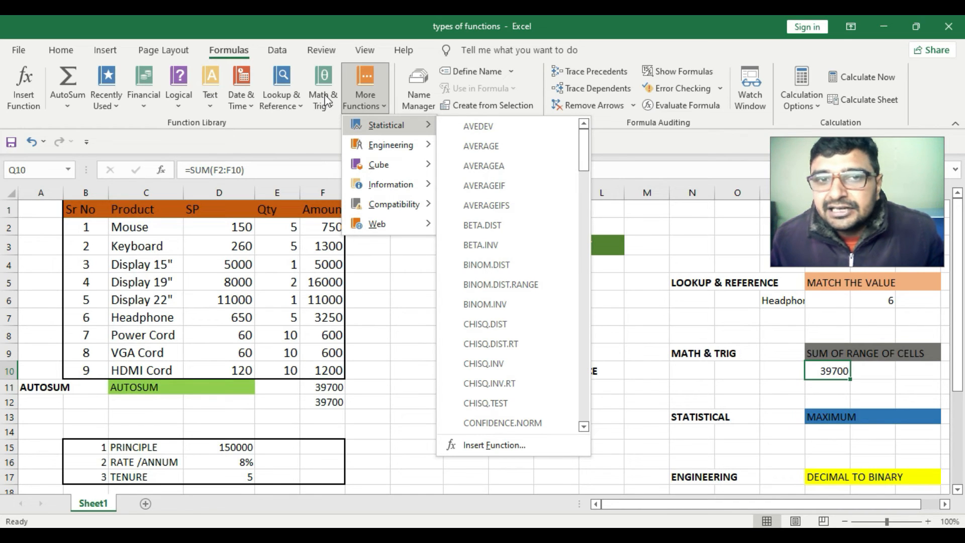
{"action": "mouse_move", "coordinate": [399, 170]}
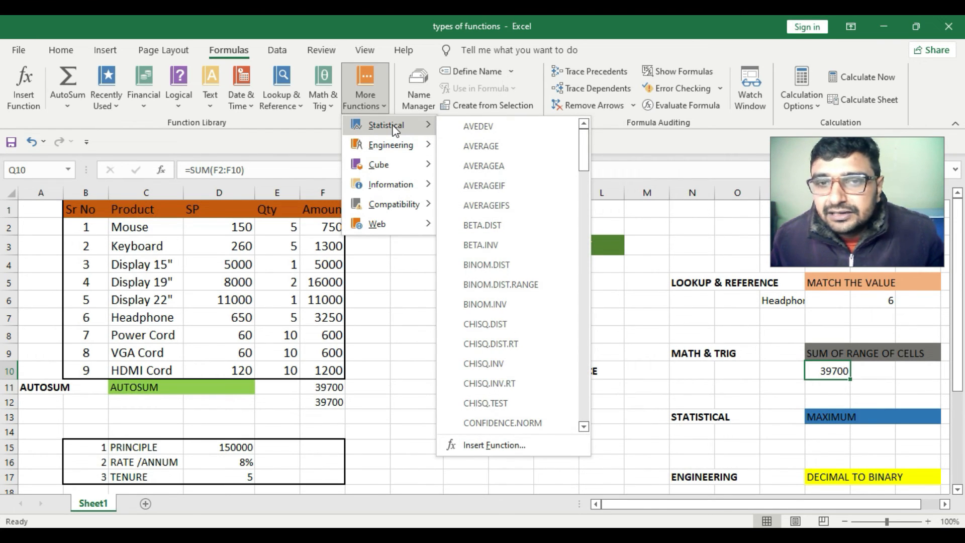
{"action": "left_click", "coordinate": [741, 337]}
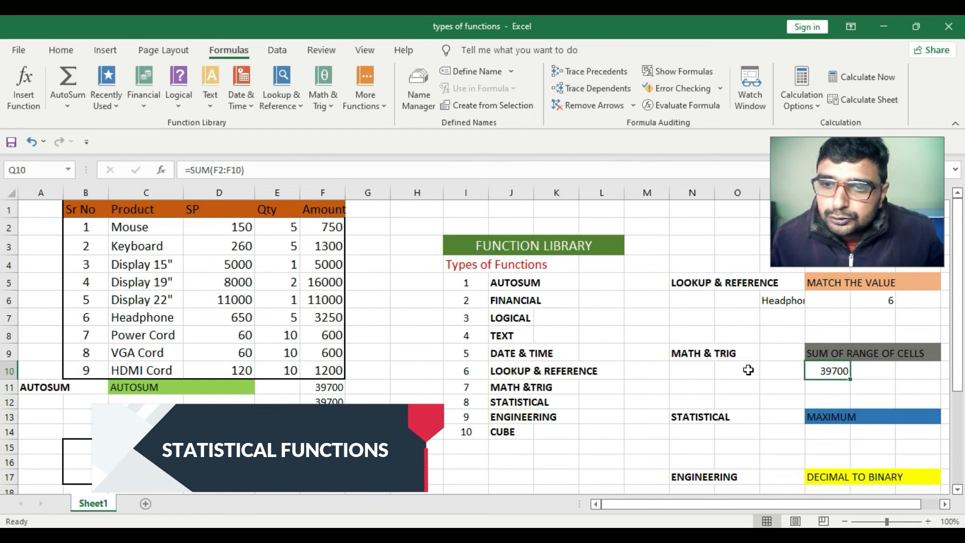
{"action": "scroll", "coordinate": [748, 372], "scroll_direction": "down", "scroll_amount": 1}
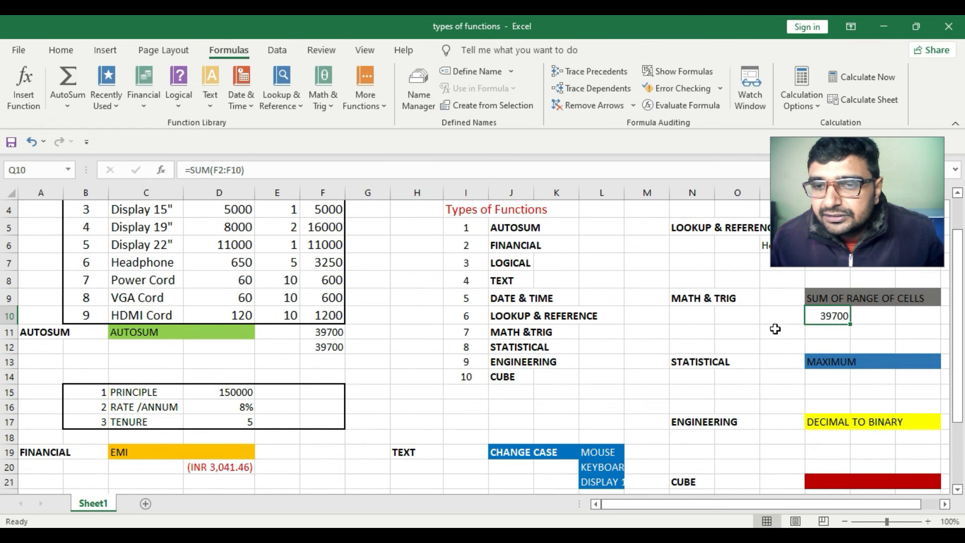
Scroll through the Statistical function list under More Functions
{"action": "left_click", "coordinate": [379, 100]}
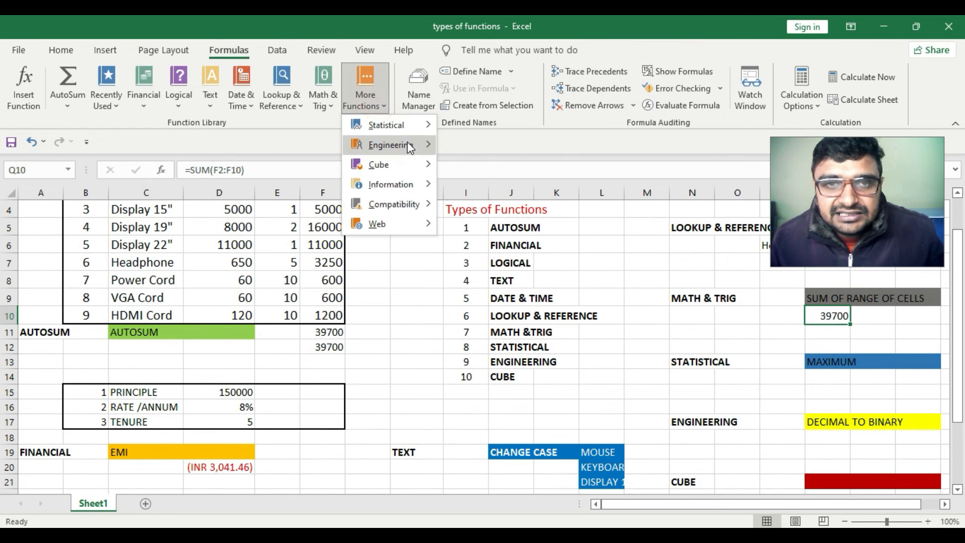
{"action": "mouse_move", "coordinate": [402, 125]}
{"action": "left_click_drag", "start_coordinate": [583, 153], "coordinate": [584, 286]}
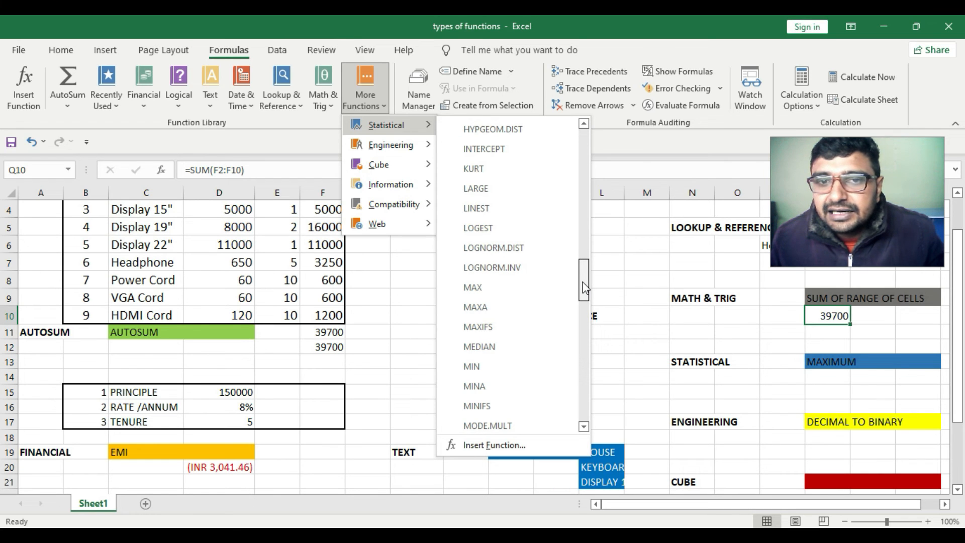
{"action": "left_click_drag", "start_coordinate": [584, 286], "coordinate": [587, 352]}
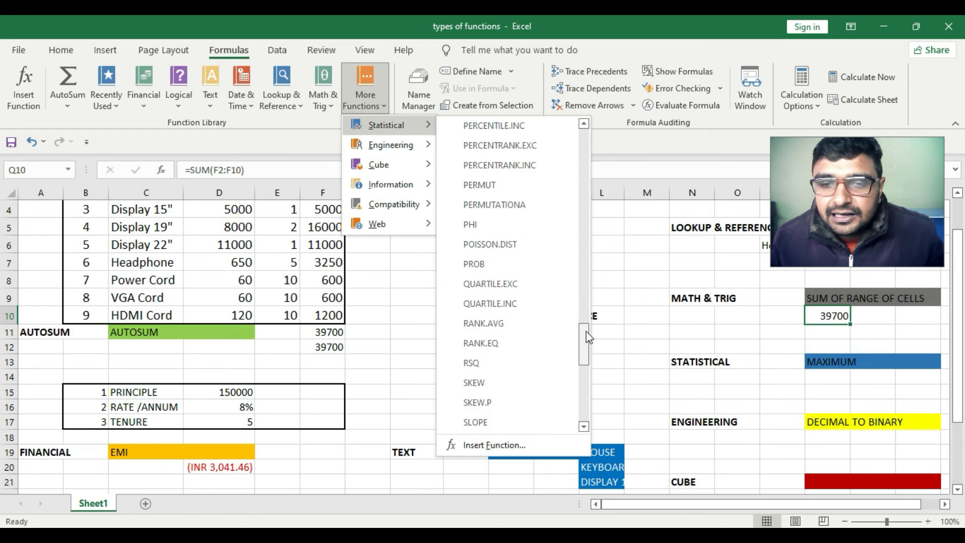
{"action": "left_click", "coordinate": [854, 385]}
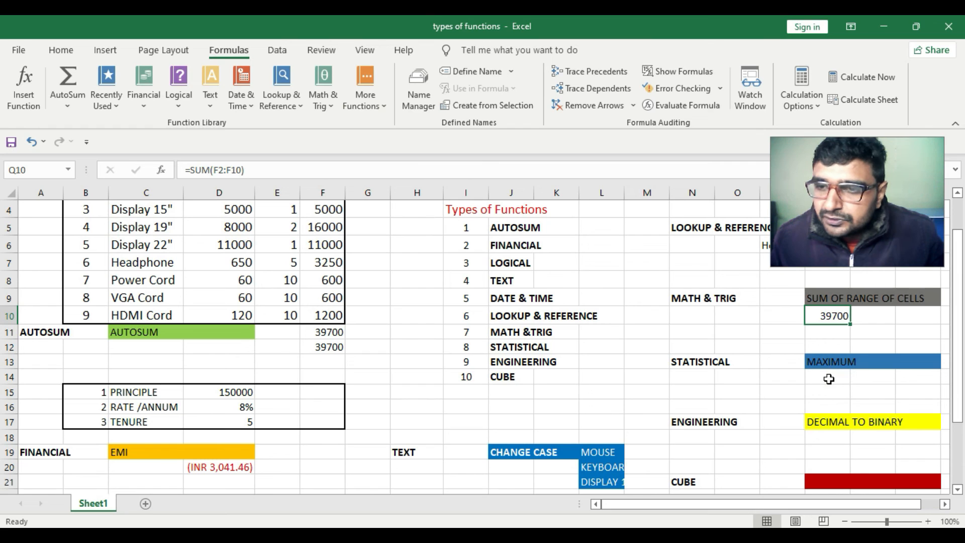
Enter =MAX(F2:F10) in Q14 under MAXIMUM to find the largest Amount
{"action": "left_click", "coordinate": [829, 379]}
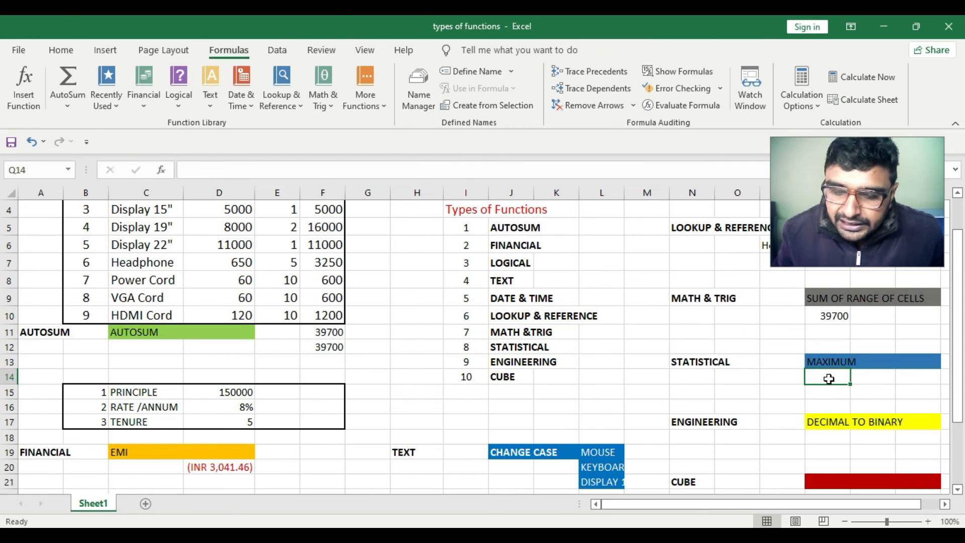
{"action": "type", "text": "="}
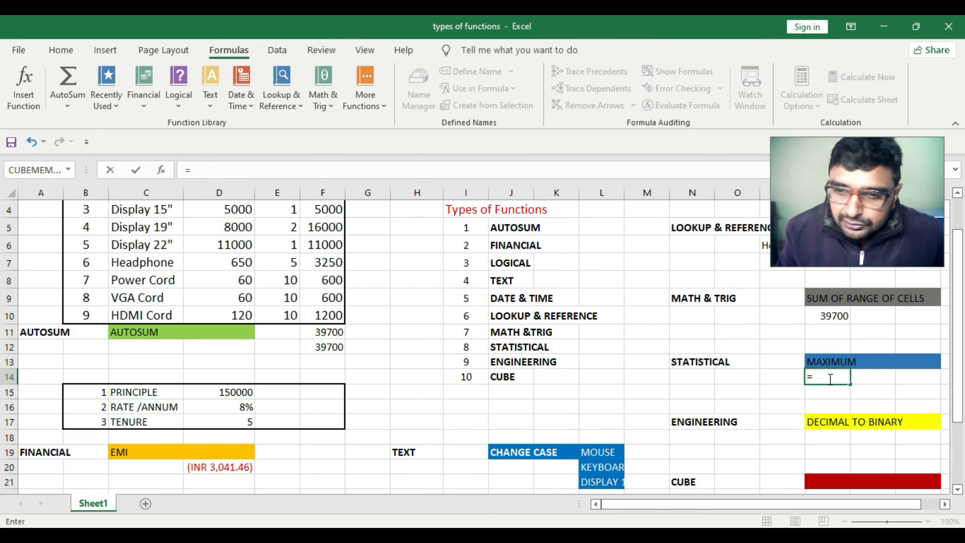
{"action": "type", "text": "max"}
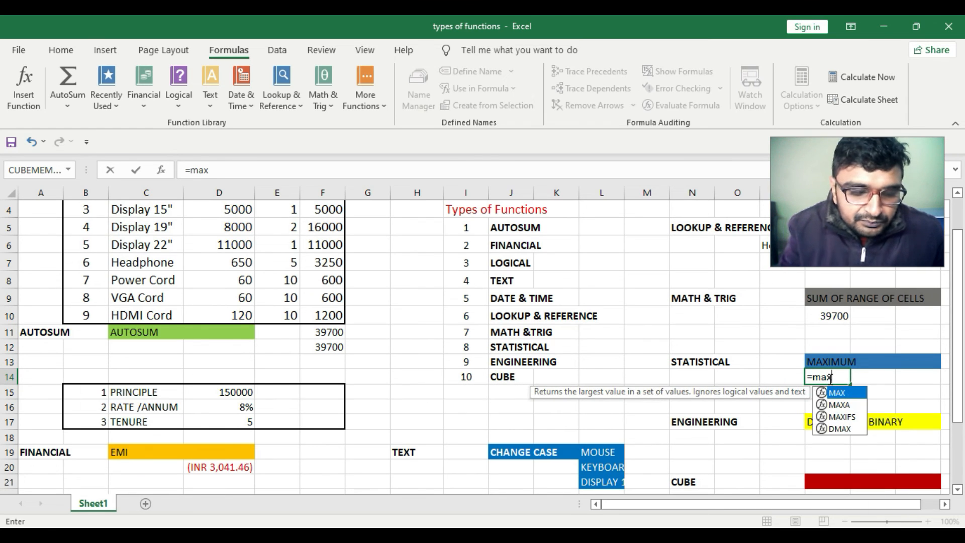
{"action": "key", "text": "Tab"}
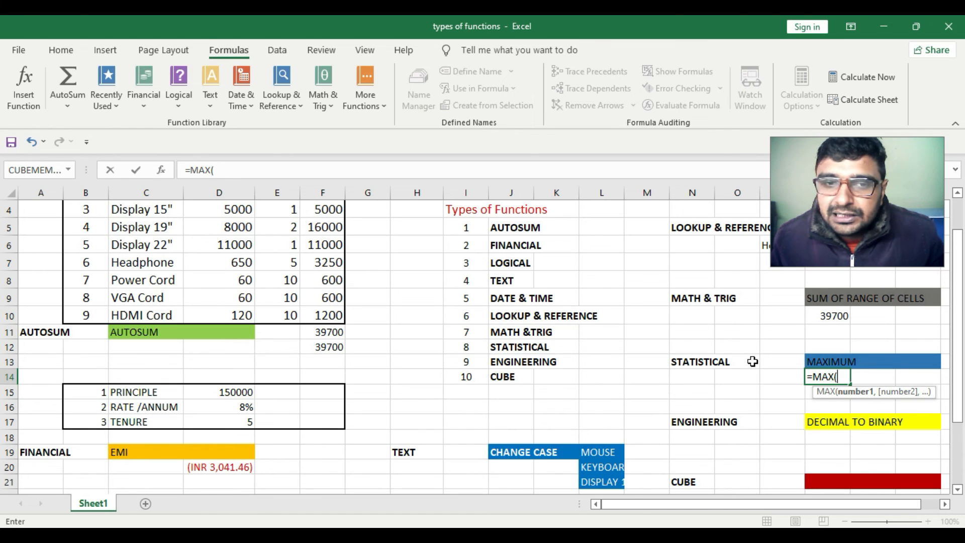
{"action": "scroll", "coordinate": [377, 282], "scroll_direction": "up", "scroll_amount": 1}
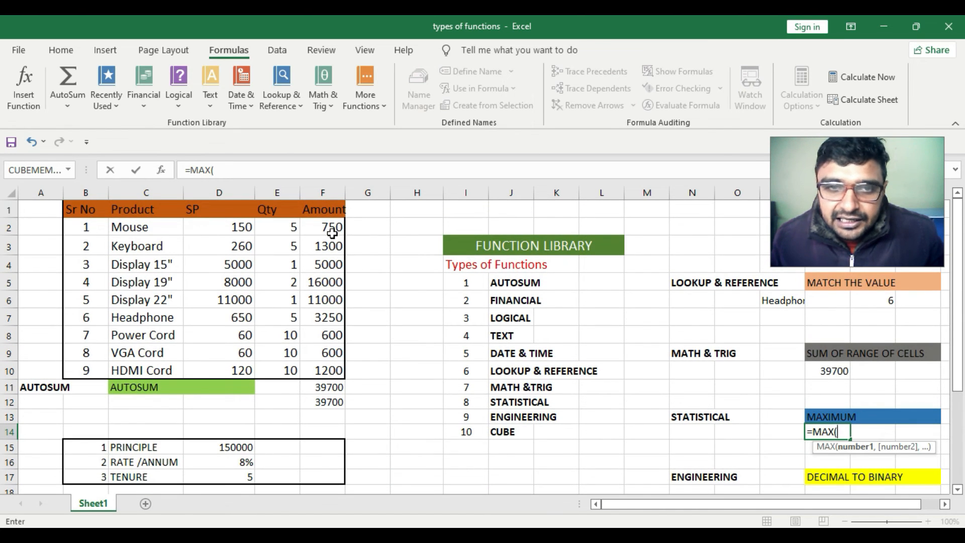
{"action": "left_click_drag", "start_coordinate": [329, 226], "coordinate": [329, 357]}
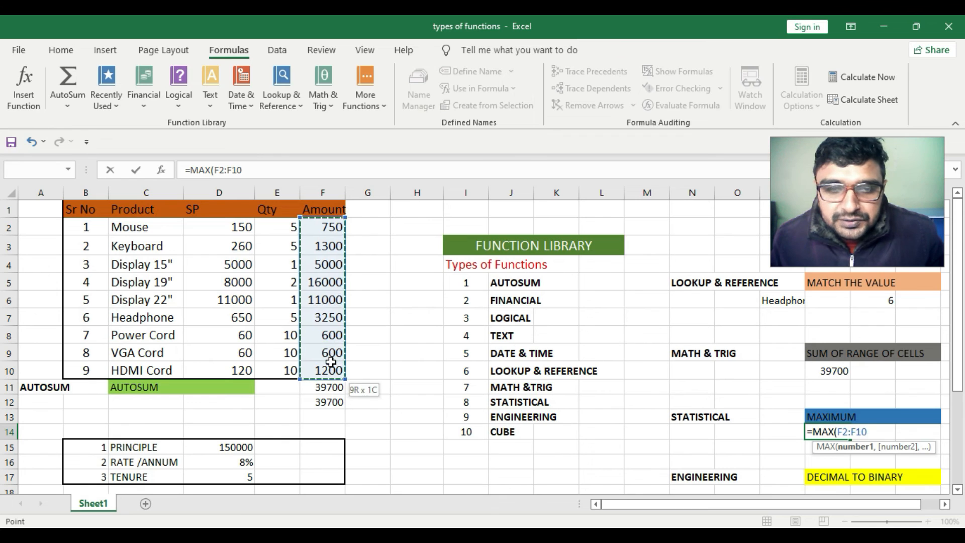
{"action": "key", "text": "Return"}
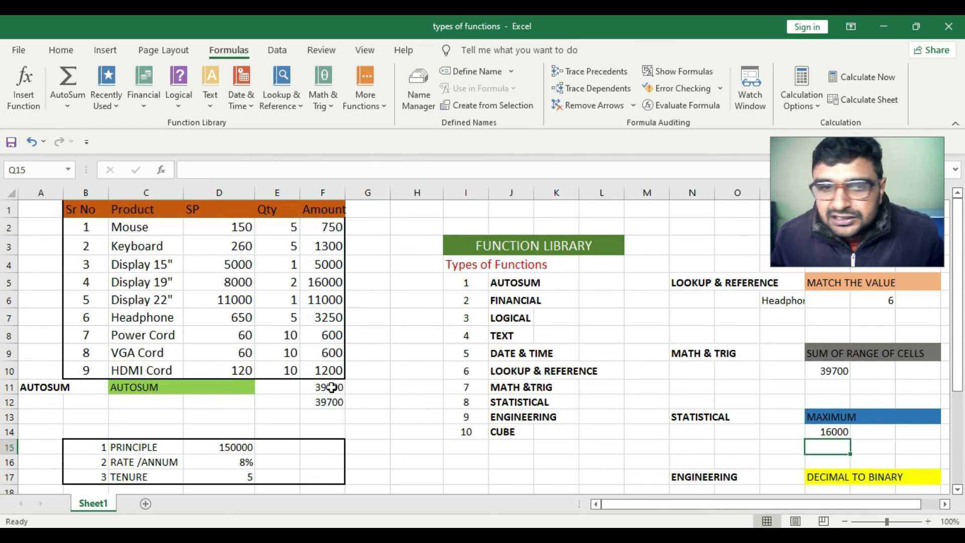
{"action": "left_click", "coordinate": [834, 432]}
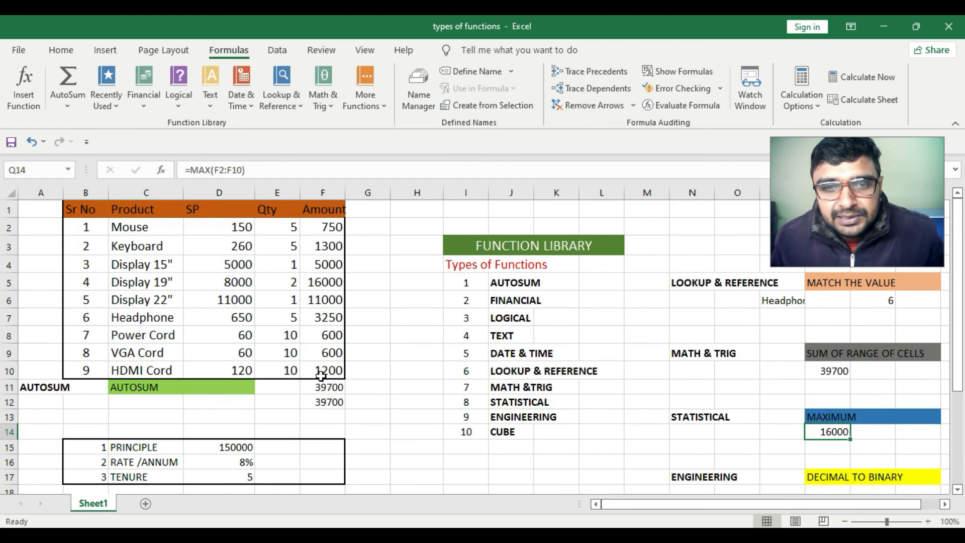
Browse the Engineering function list under More Functions
{"action": "scroll", "coordinate": [828, 436], "scroll_direction": "down", "scroll_amount": 1}
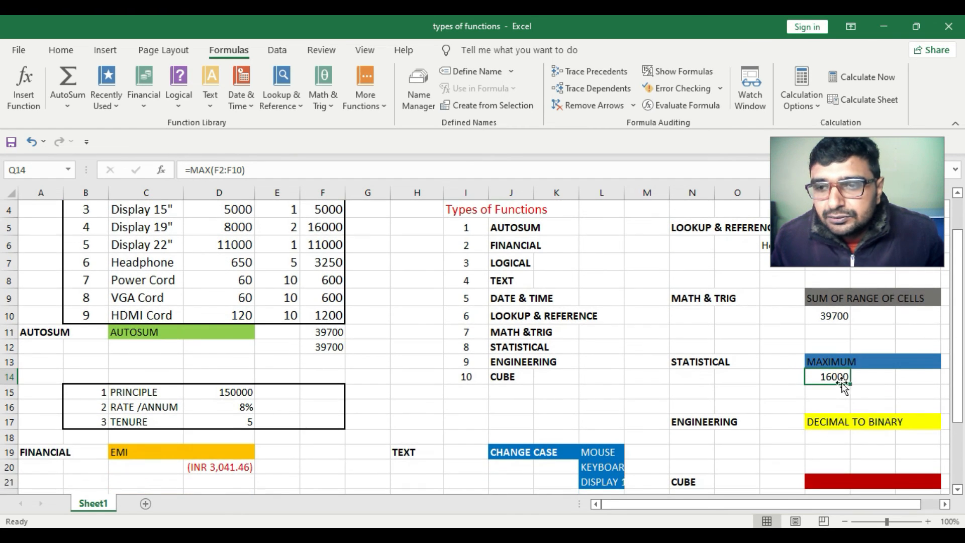
{"action": "scroll", "coordinate": [852, 420], "scroll_direction": "down", "scroll_amount": 1}
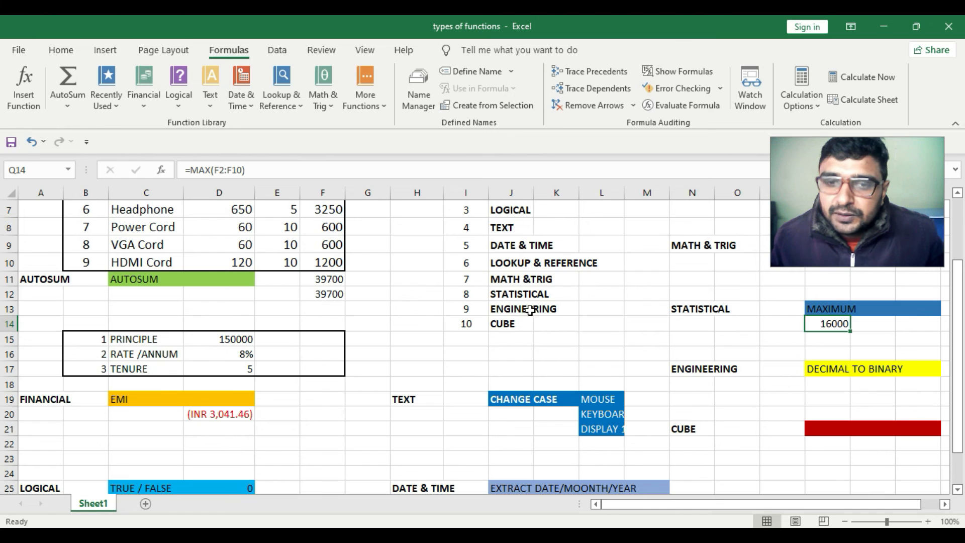
{"action": "left_click", "coordinate": [385, 106]}
{"action": "mouse_move", "coordinate": [425, 147]}
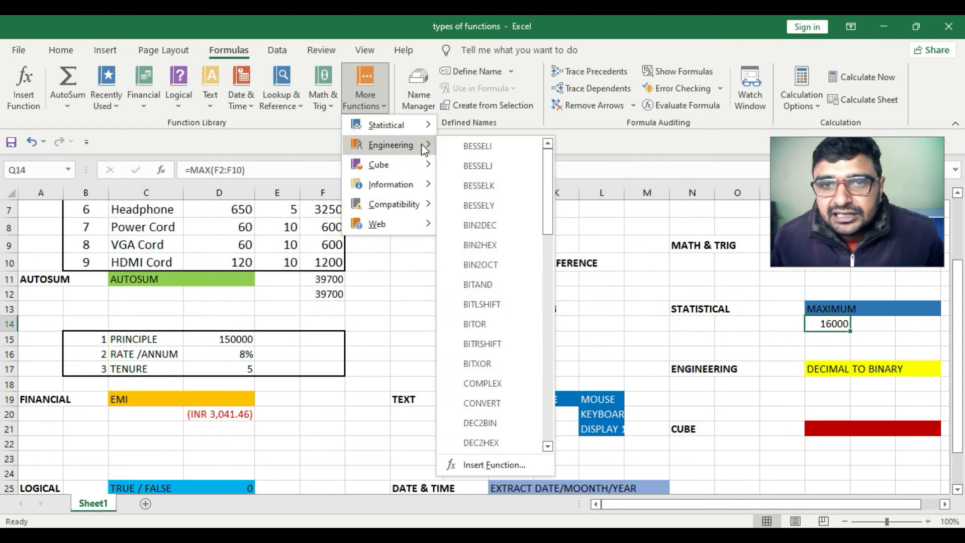
{"action": "mouse_move", "coordinate": [549, 170]}
{"action": "left_mouse_down"}
{"action": "mouse_move", "coordinate": [547, 397]}
{"action": "mouse_move", "coordinate": [560, 166]}
{"action": "left_mouse_up"}
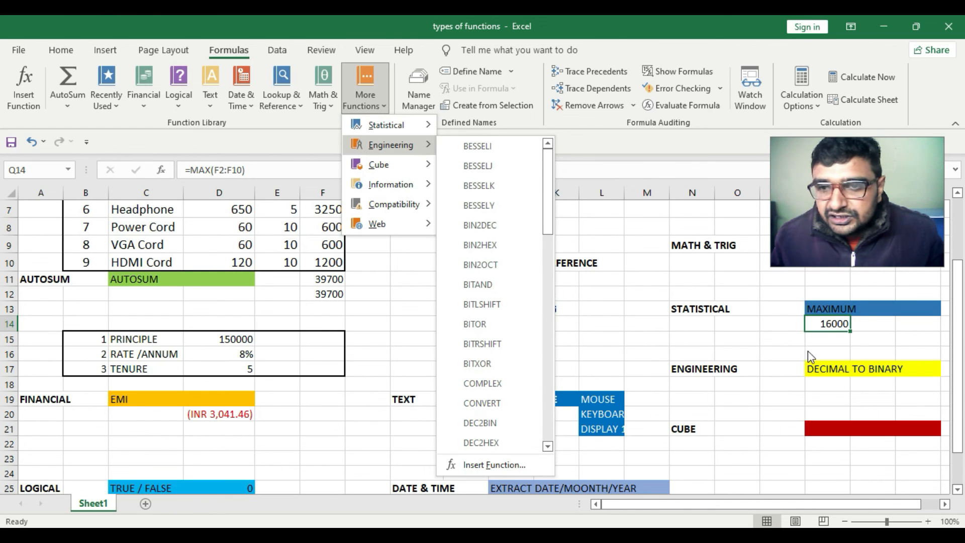
Enter =DEC2BIN(D8,6) in Q18 under DECIMAL TO BINARY to convert the Power Cord's SP to a six-digit binary number
{"action": "left_click", "coordinate": [824, 385]}
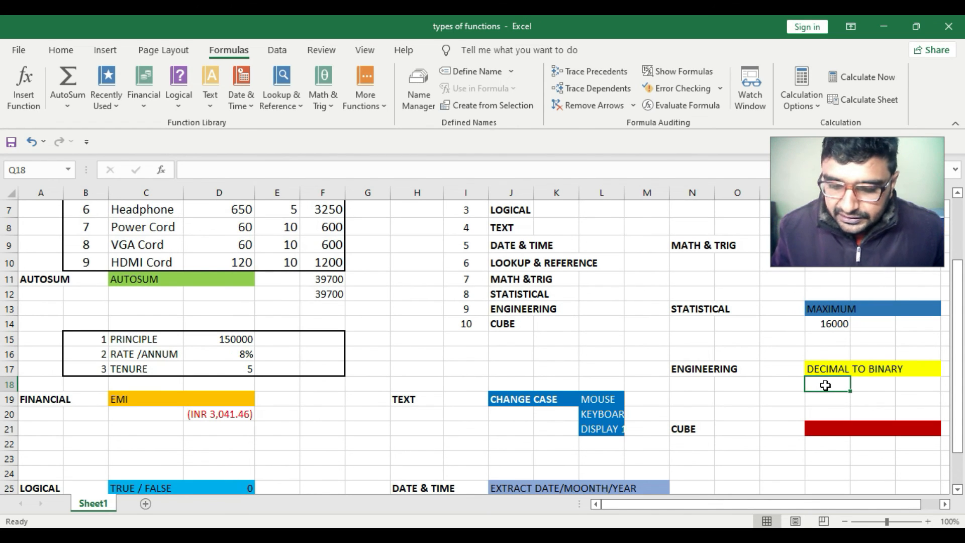
{"action": "type", "text": "="}
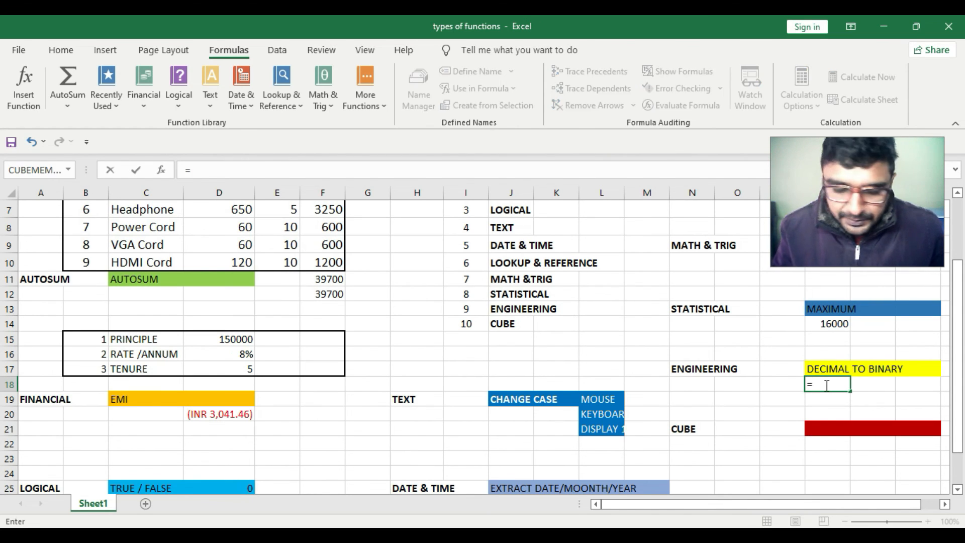
{"action": "type", "text": "dec"}
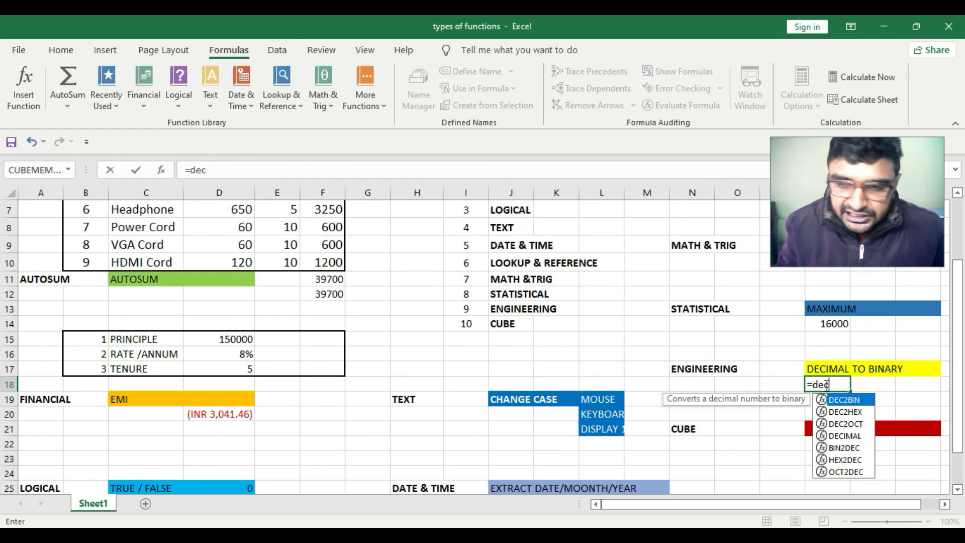
{"action": "type", "text": "2"}
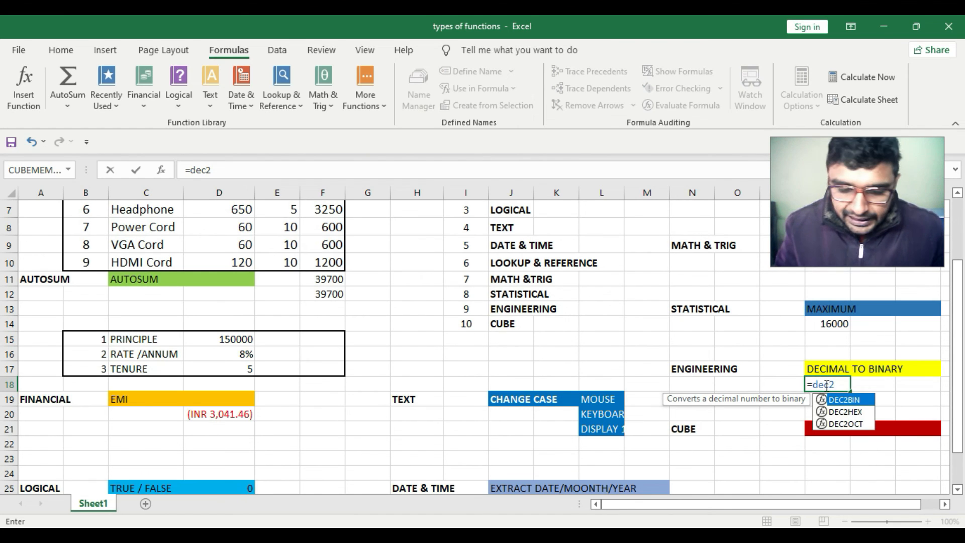
{"action": "type", "text": "bin"}
{"action": "key", "text": "Tab"}
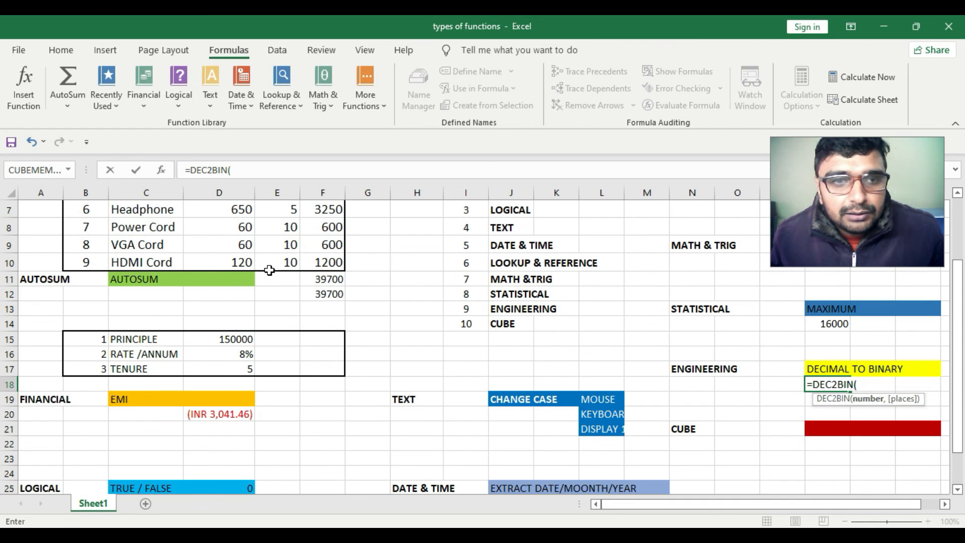
{"action": "scroll", "coordinate": [270, 270], "scroll_direction": "up", "scroll_amount": 1}
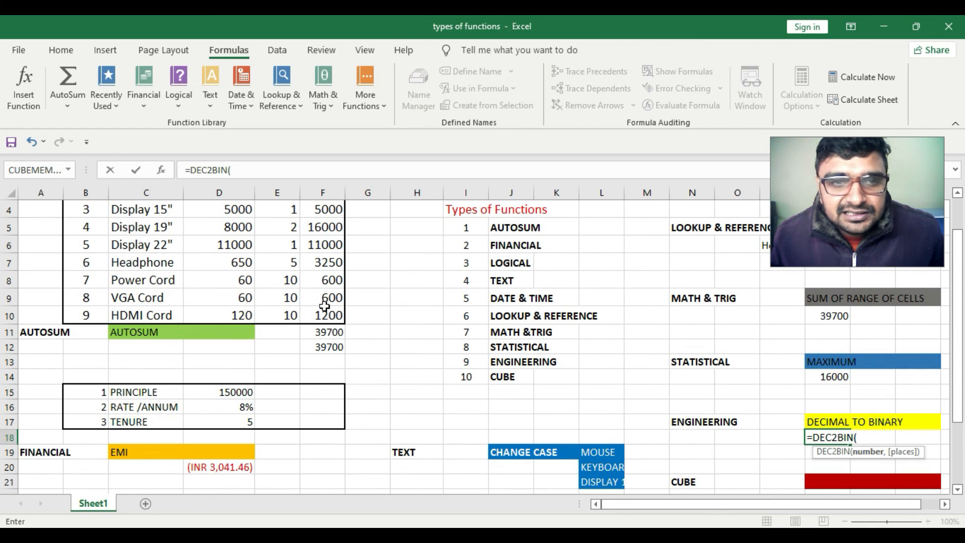
{"action": "left_click", "coordinate": [244, 279]}
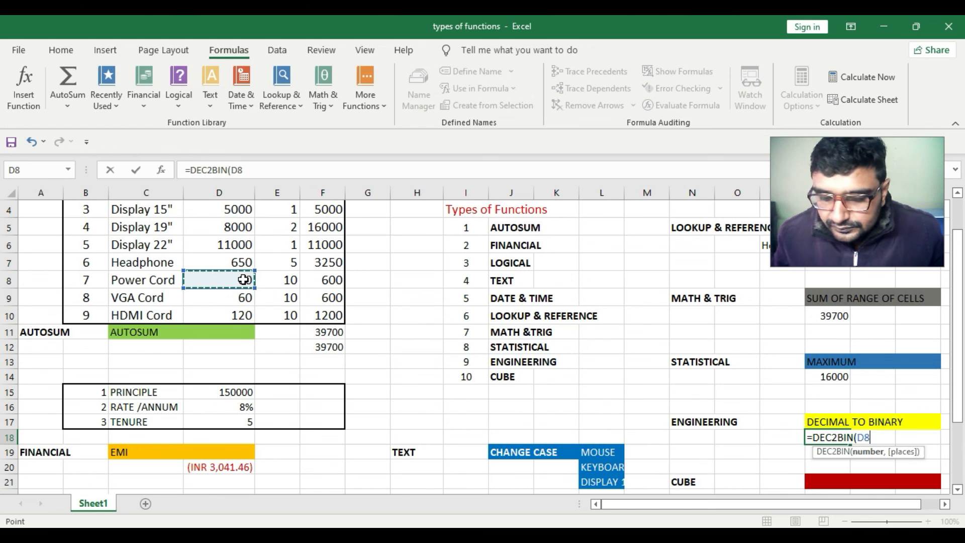
{"action": "type", "text": ","}
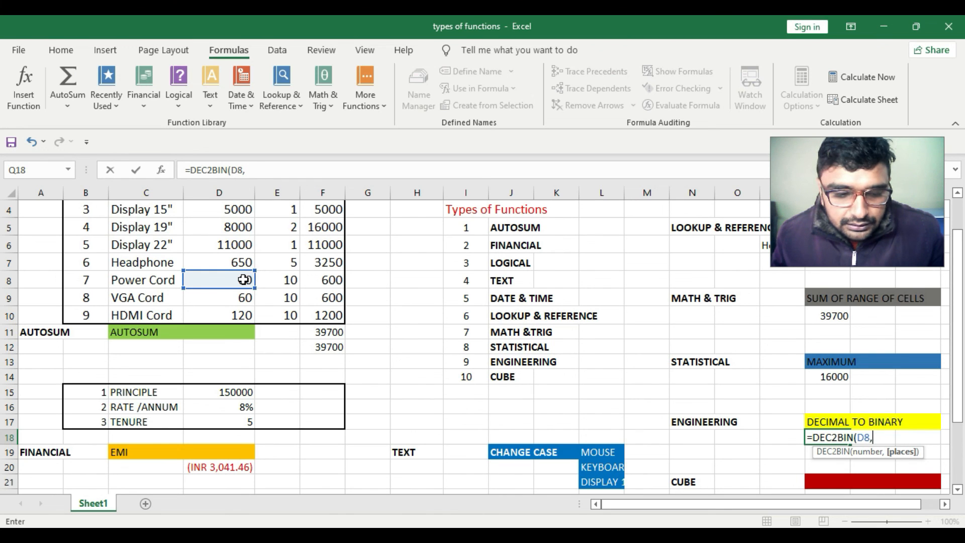
{"action": "type", "text": "6"}
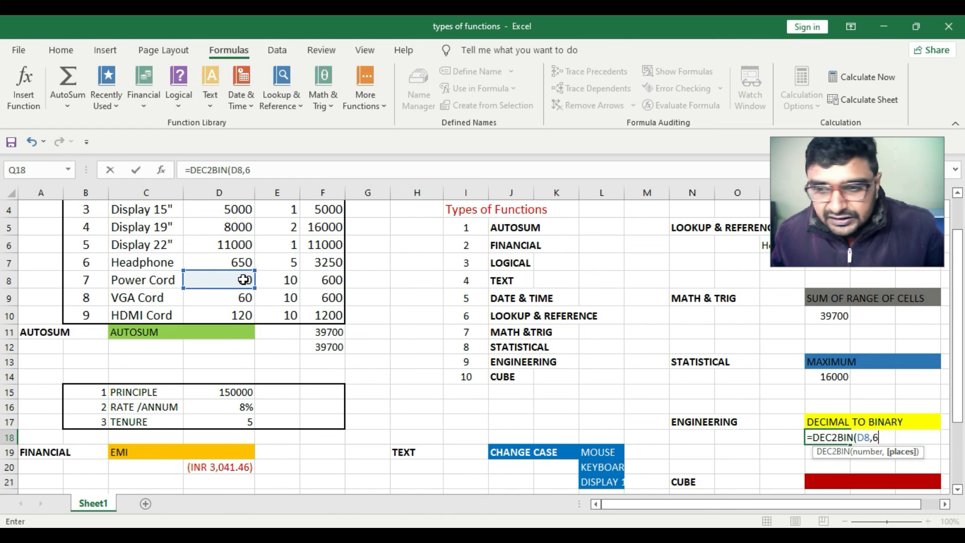
{"action": "key", "text": "Return"}
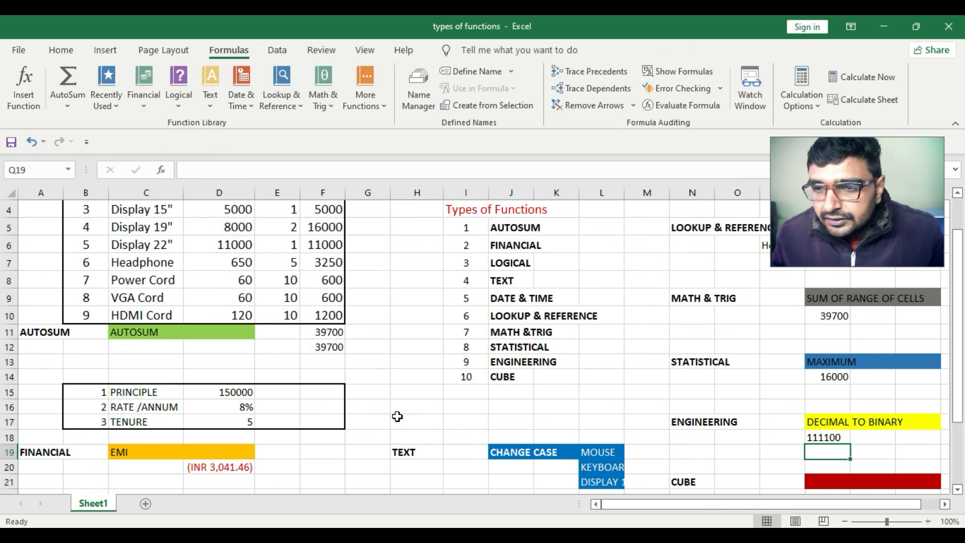
{"action": "left_click", "coordinate": [828, 438]}
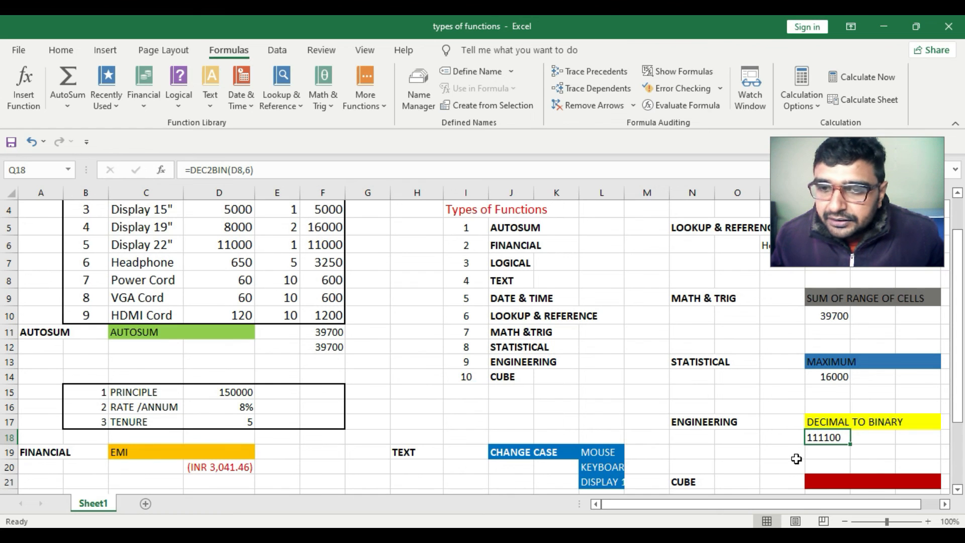
Browse the Cube function list under More Functions
{"action": "scroll", "coordinate": [794, 458], "scroll_direction": "down", "scroll_amount": 1}
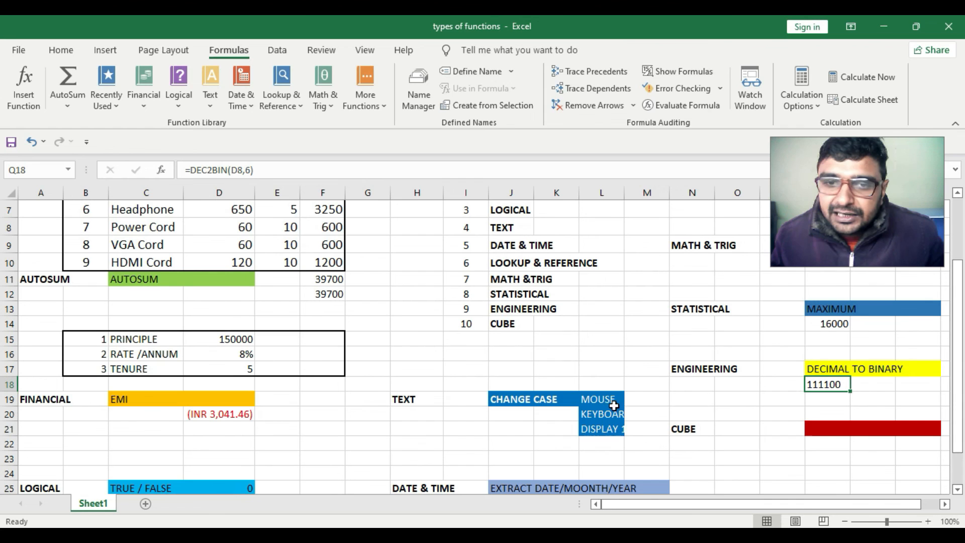
{"action": "left_click", "coordinate": [386, 104]}
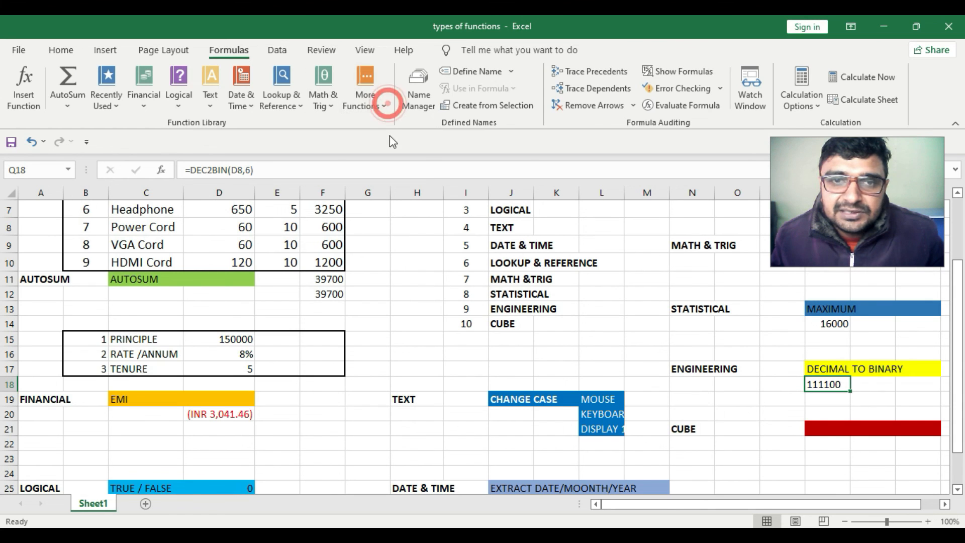
{"action": "left_click", "coordinate": [385, 103]}
{"action": "mouse_move", "coordinate": [382, 165]}
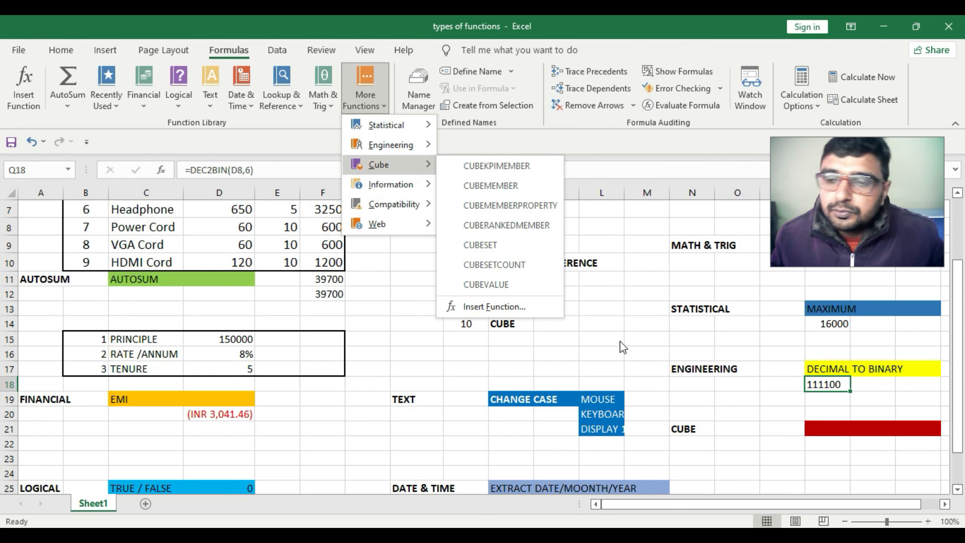
{"action": "left_click", "coordinate": [796, 447]}
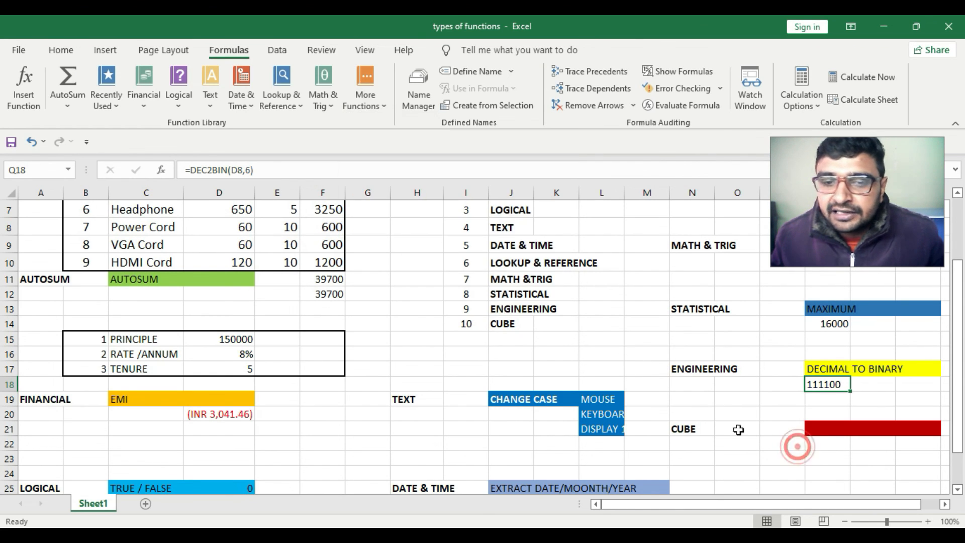
{"action": "scroll", "coordinate": [557, 294], "scroll_direction": "up", "scroll_amount": 2}
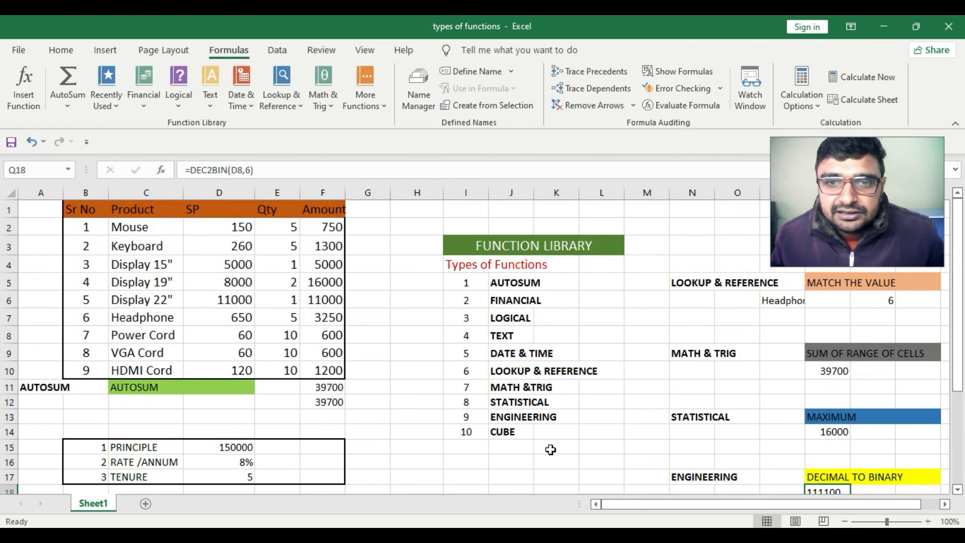